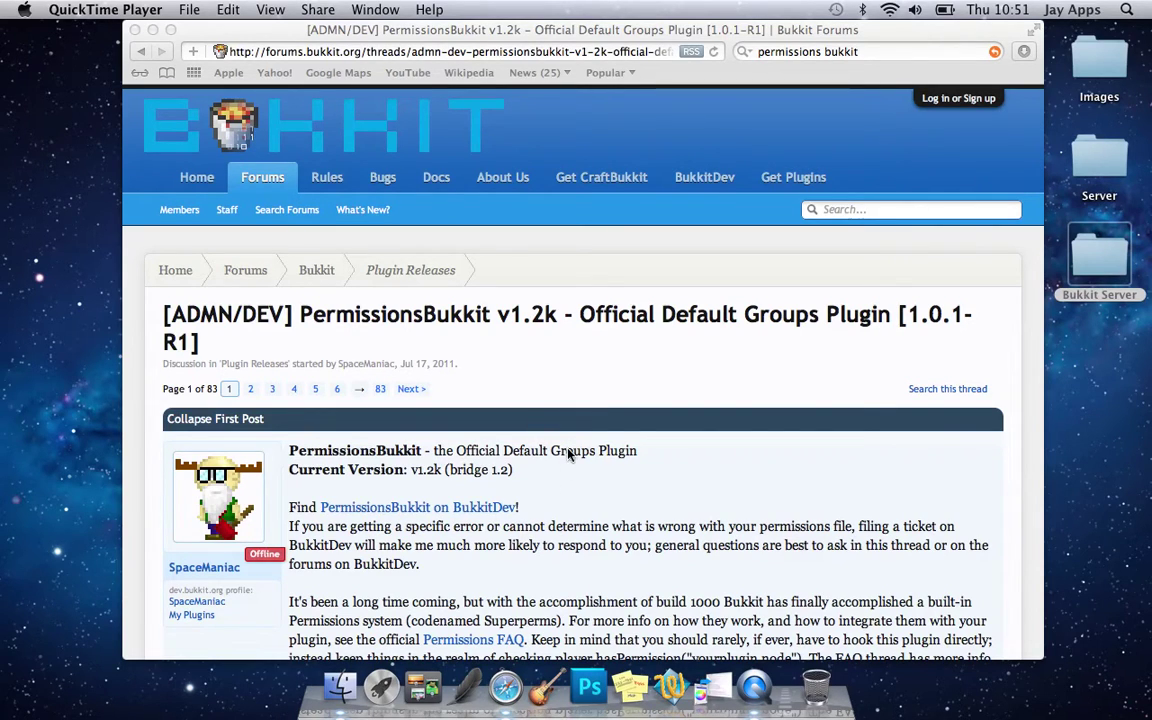
- Bring the Safari window showing the PermissionsBukkit v1.2k forum thread to the front
click(582, 410)
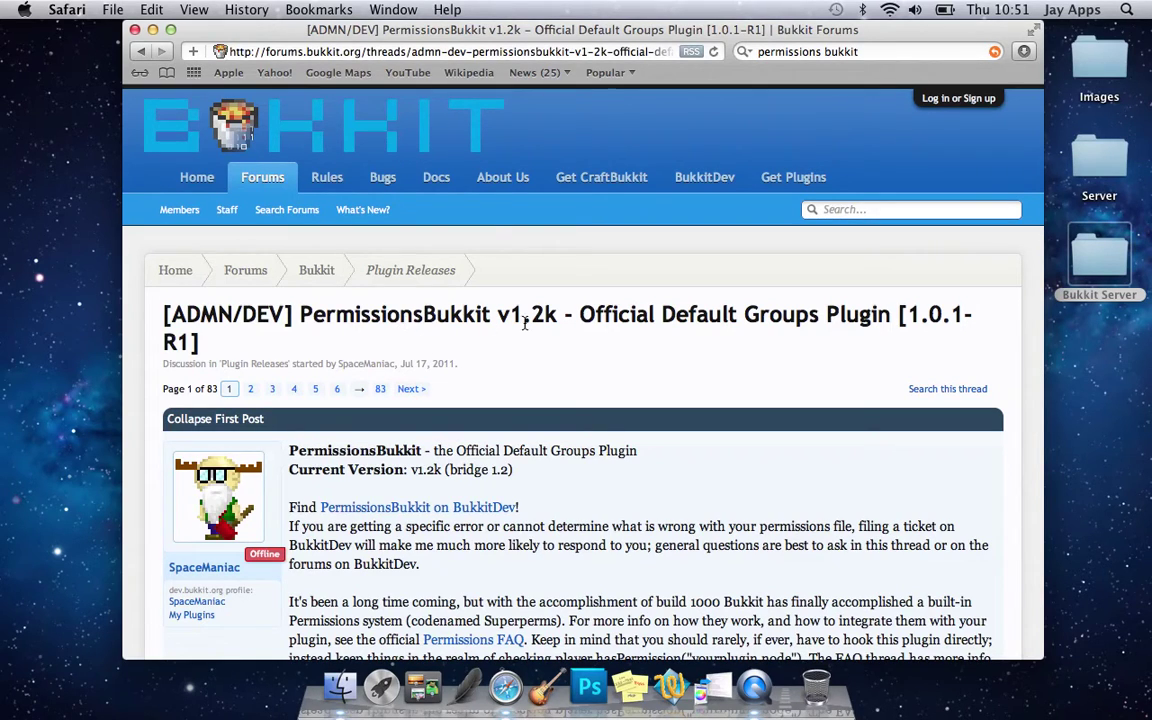
- Scroll down the thread and expand the Configuration example spoiler
right_click(586, 390)
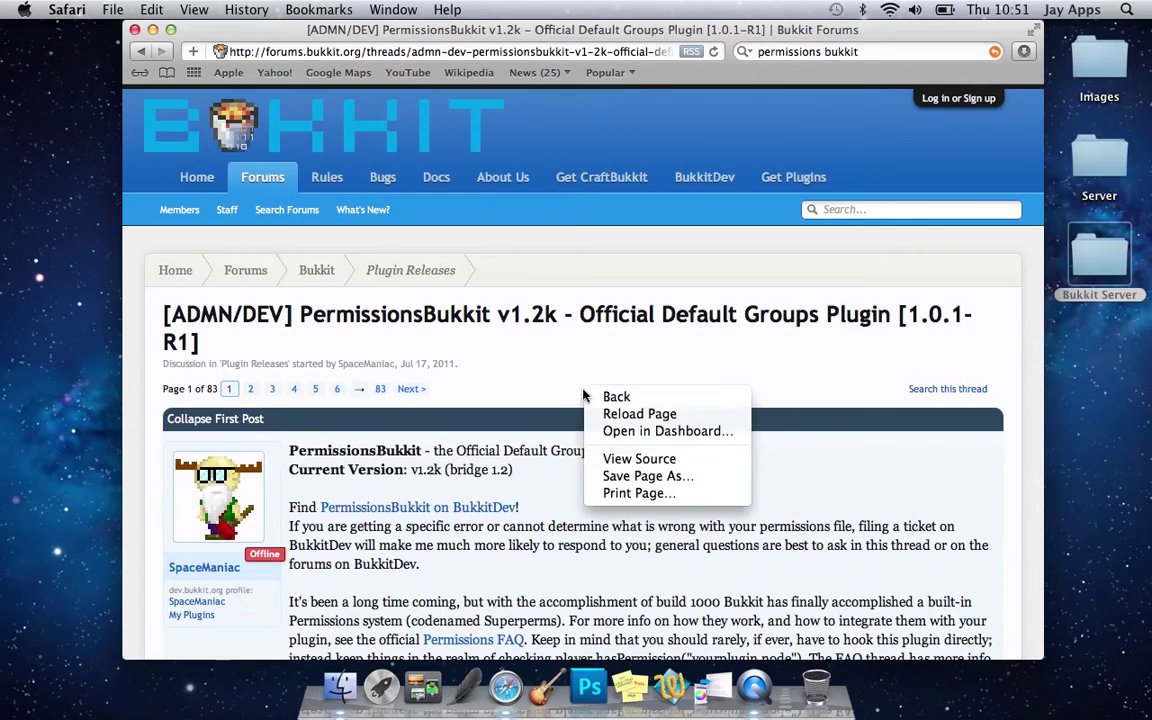
click(500, 470)
scroll(525, 513, down, 5)
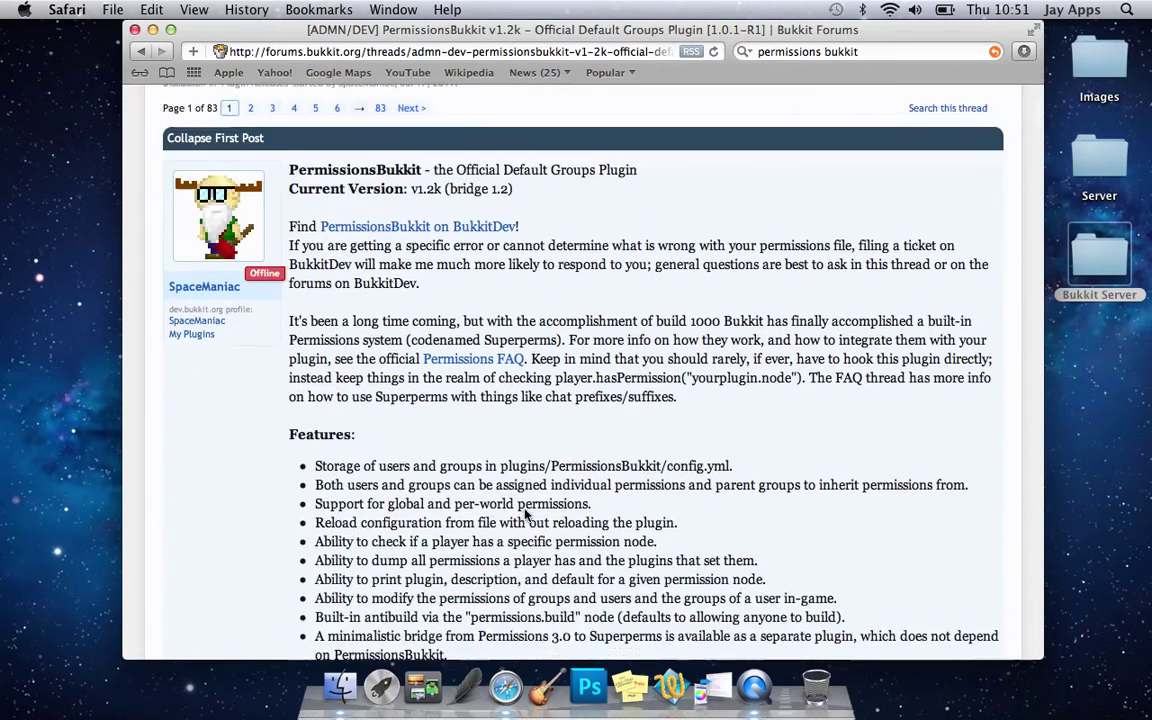
scroll(525, 513, down, 3)
scroll(525, 514, down, 3)
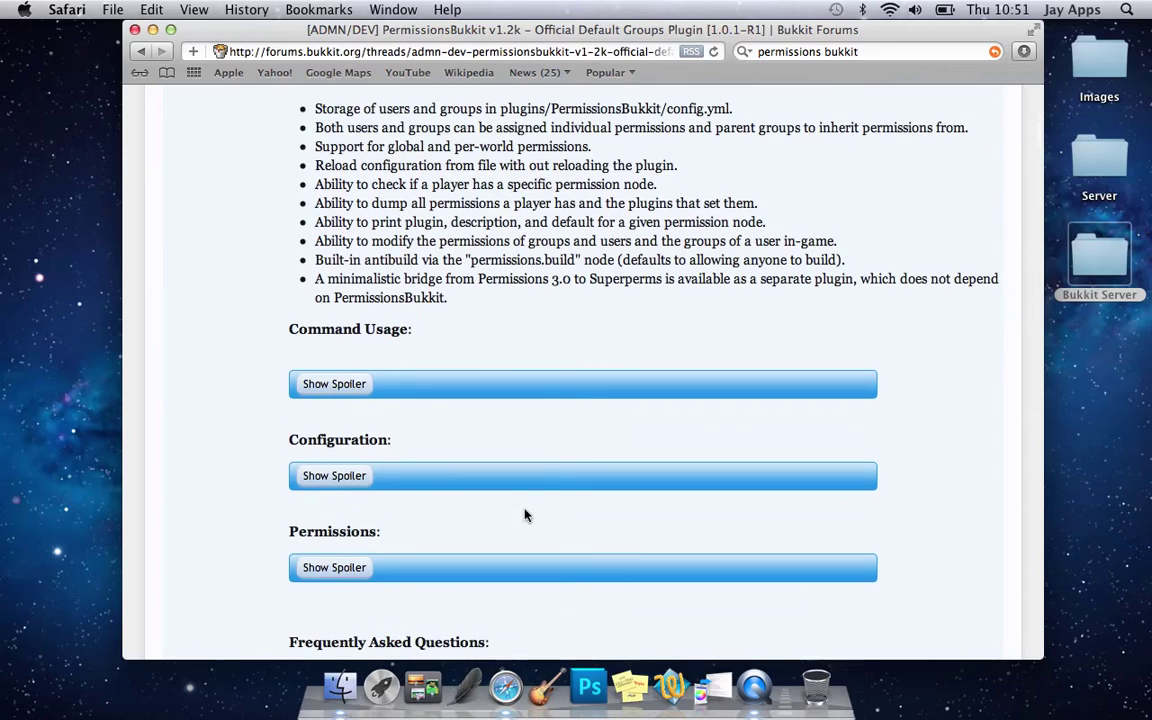
click(369, 475)
- Download Krinsdeath's Fix Build (1.2) jar and select the Bukkit Server folder on the desktop
scroll(365, 475, down, 8)
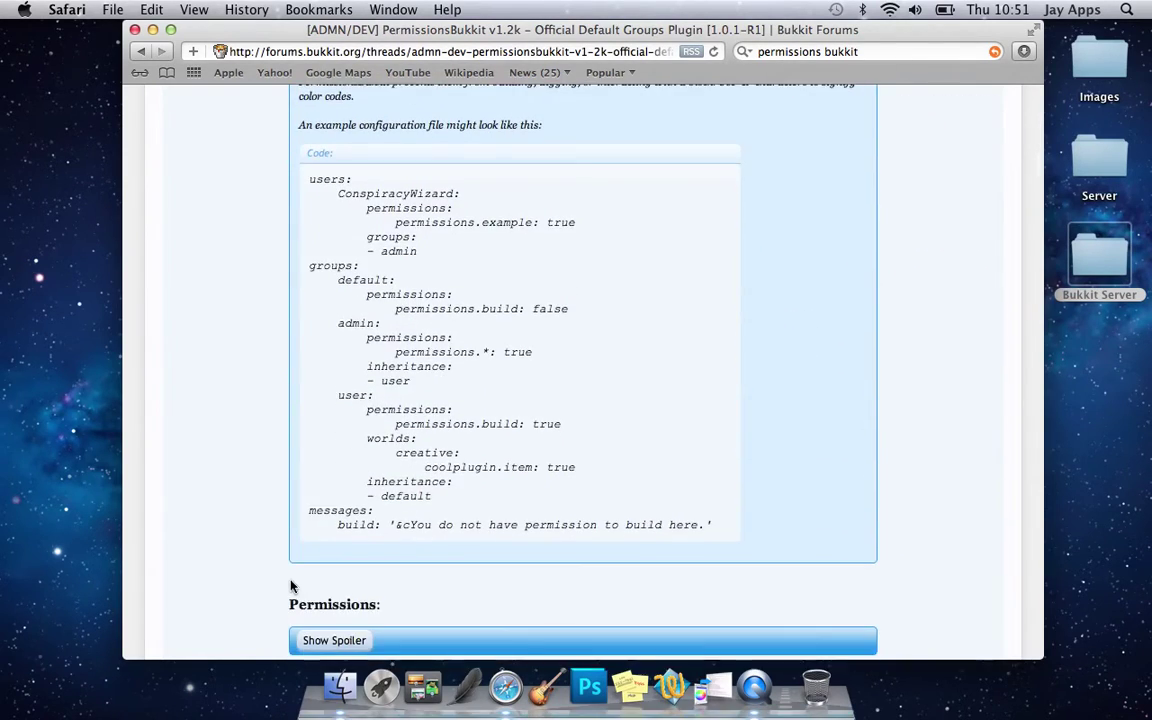
scroll(295, 585, down, 15)
scroll(292, 586, up, 3)
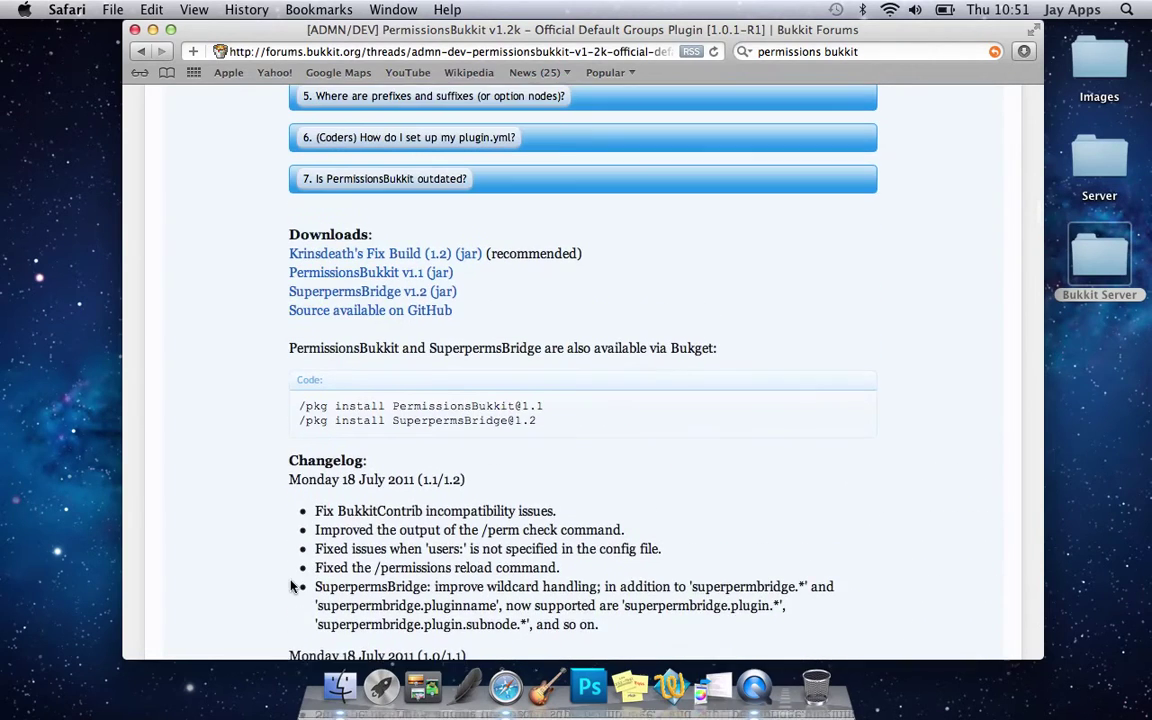
click(389, 290)
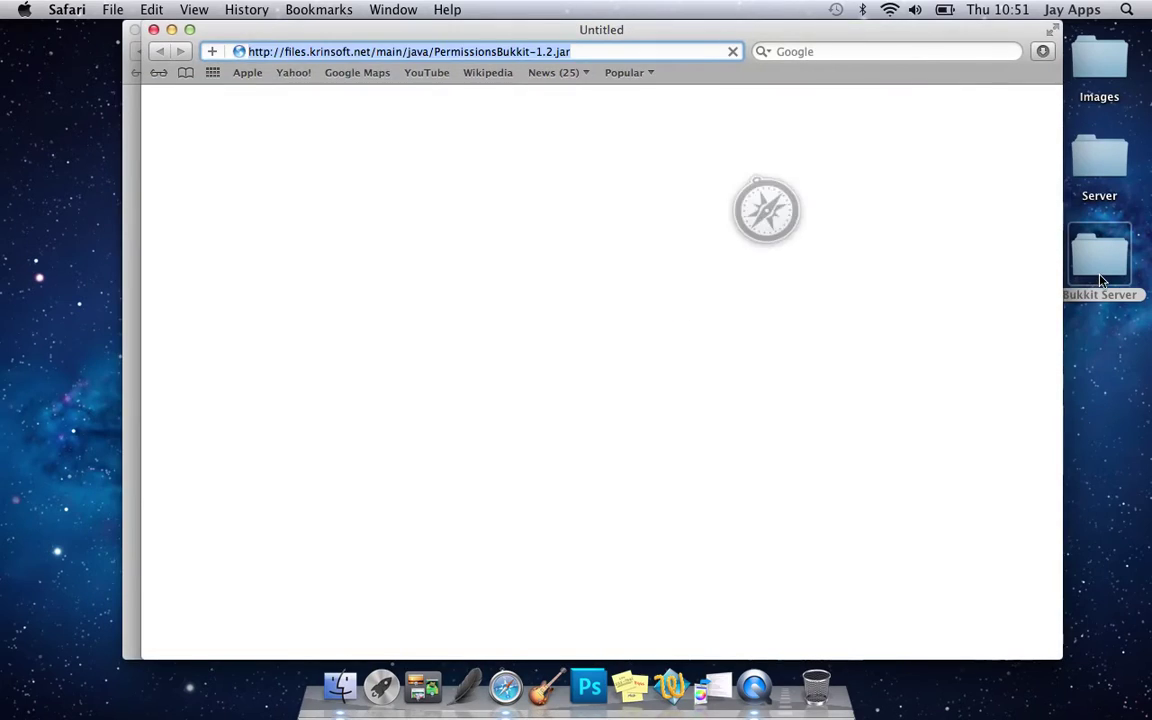
click(1092, 294)
- Look inside the Bukkit Server plugins folder, then close it and the empty Untitled Safari window
double_click(1078, 300)
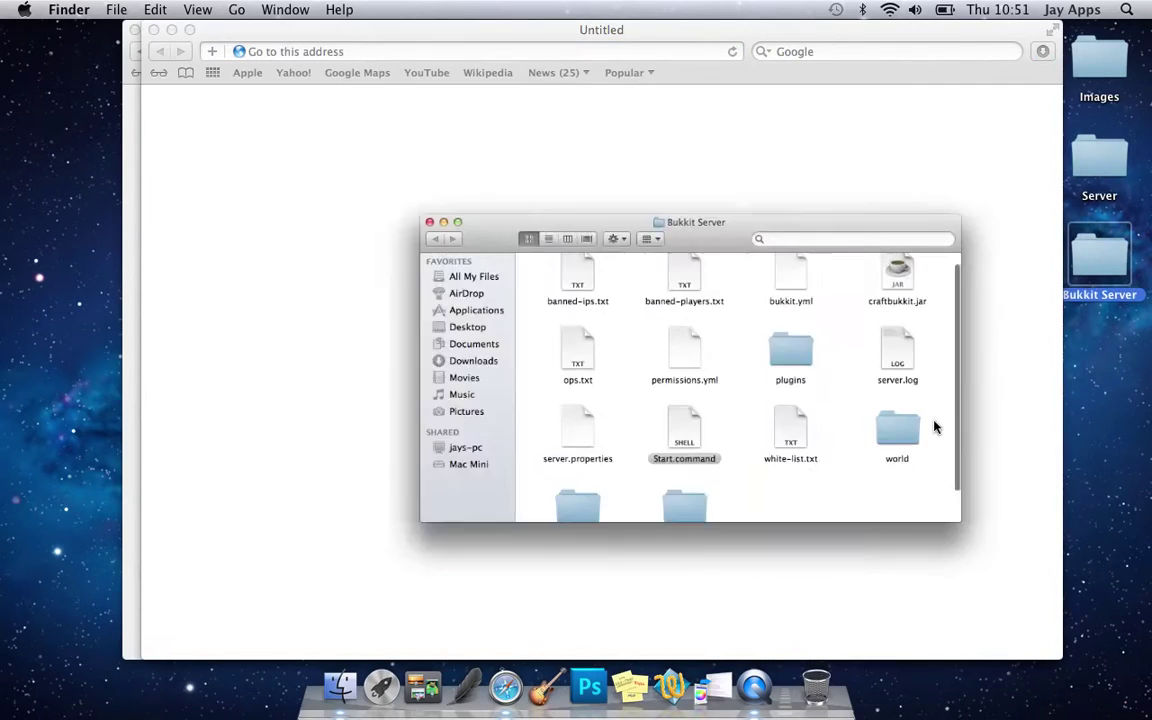
scroll(600, 440, down, 2)
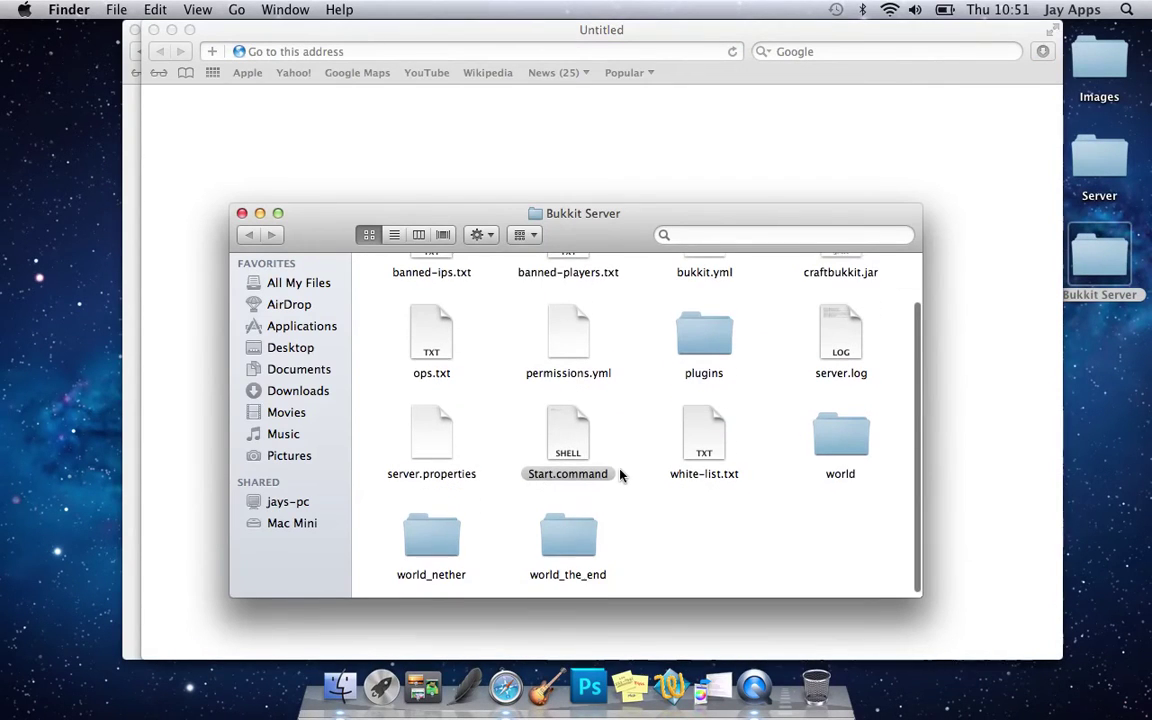
double_click(705, 340)
click(242, 215)
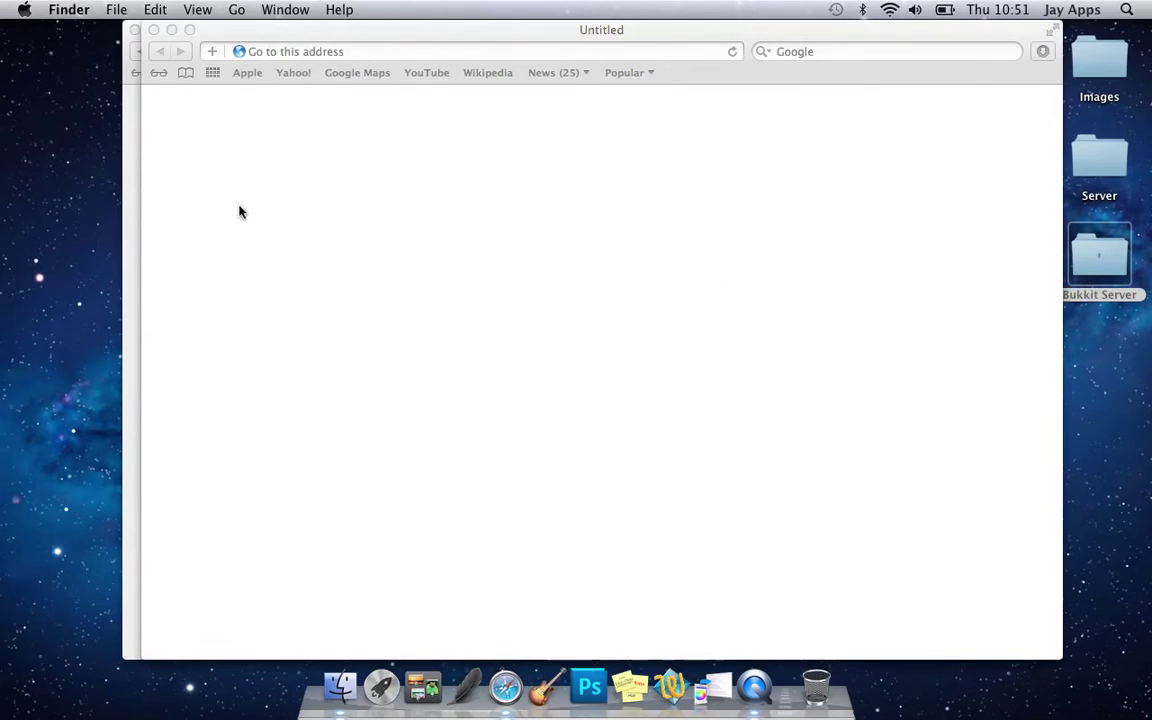
click(154, 30)
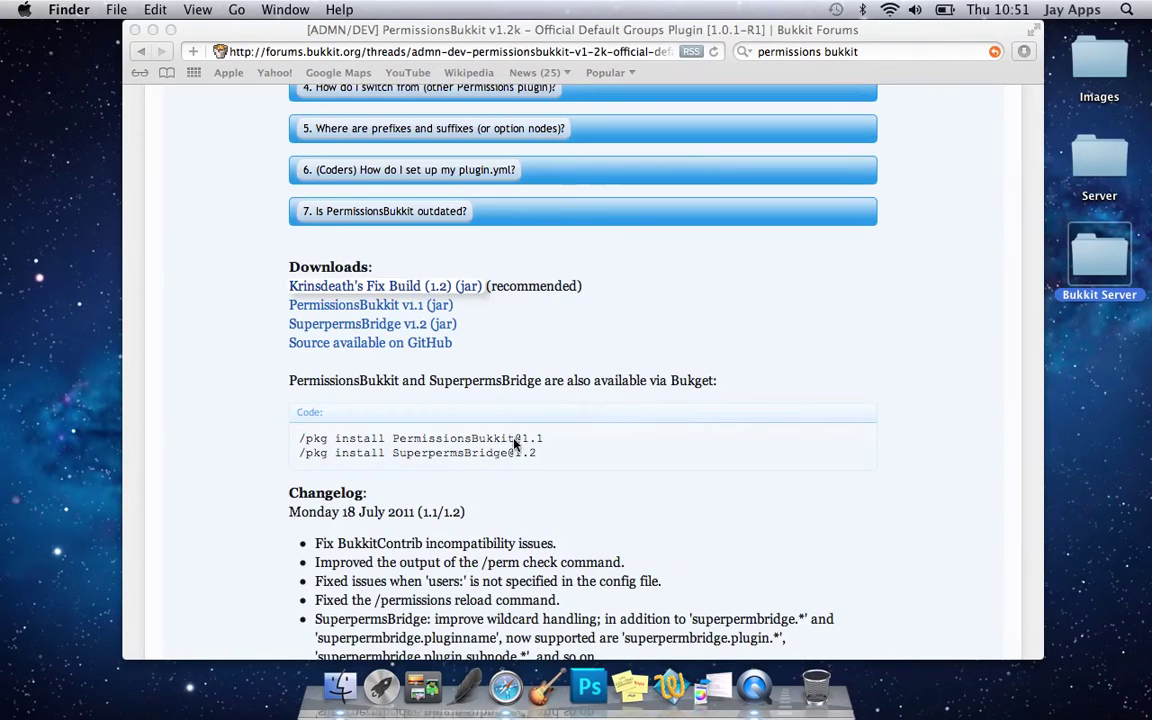
- Copy PermissionsBukkit-1.2.jar from Downloads into the plugins folder and launch Start.command
double_click(1096, 262)
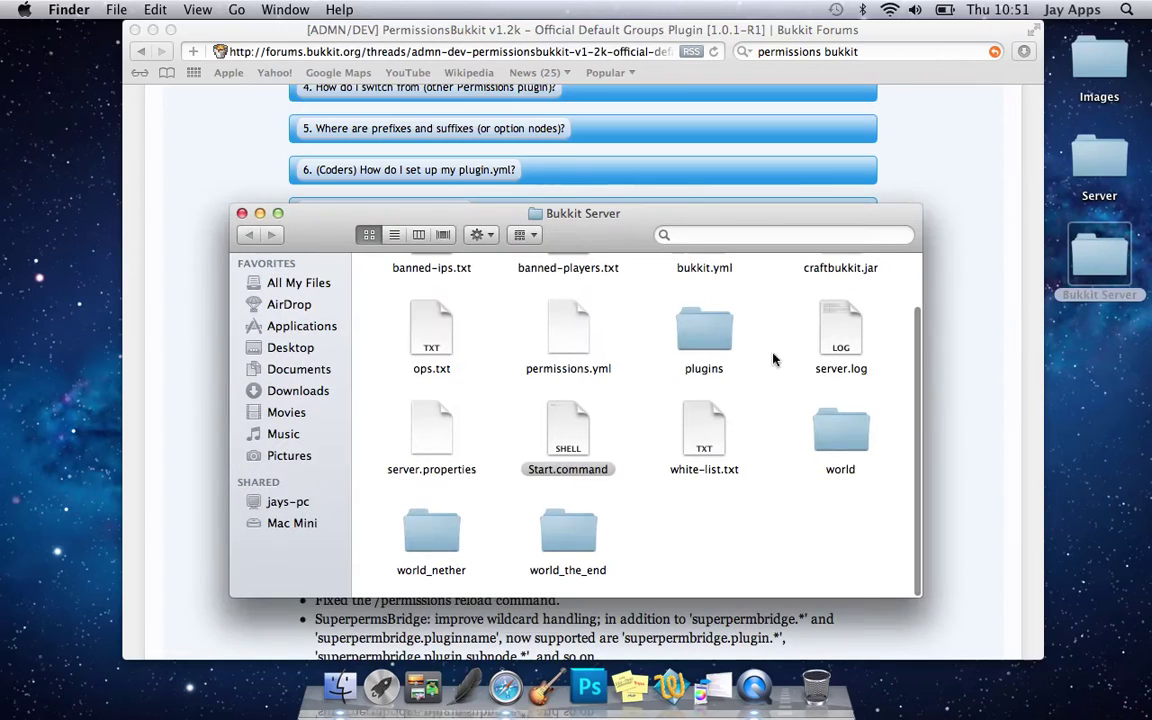
click(296, 390)
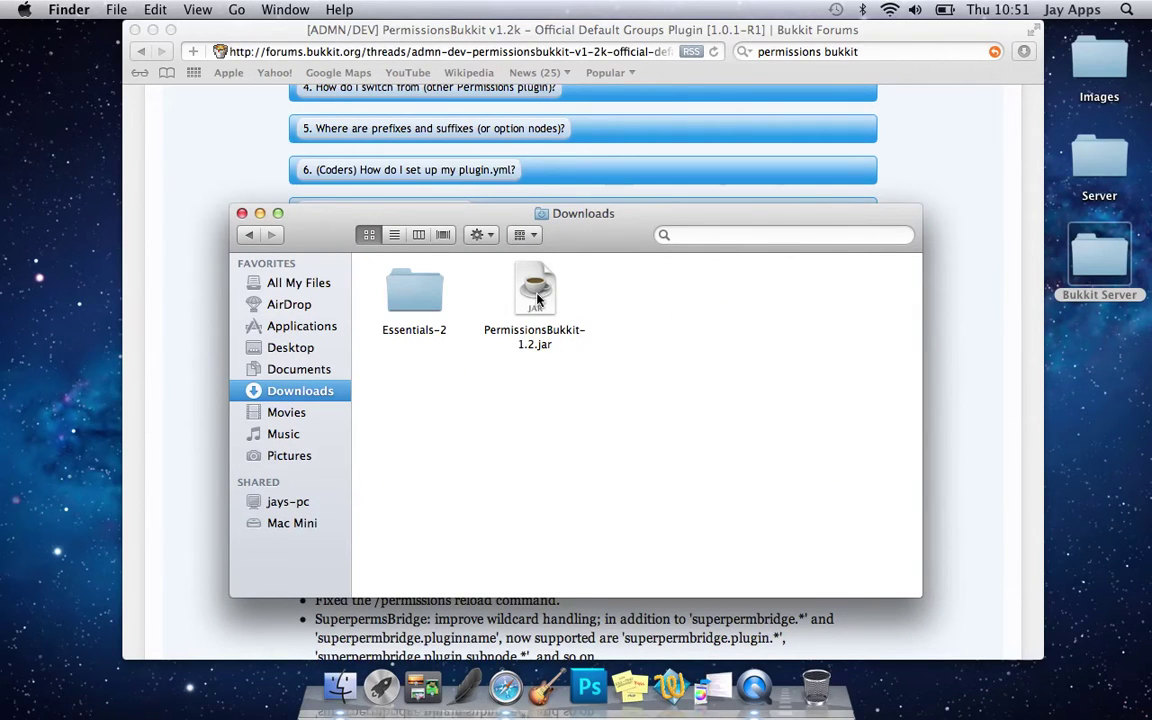
drag(537, 298, 940, 222)
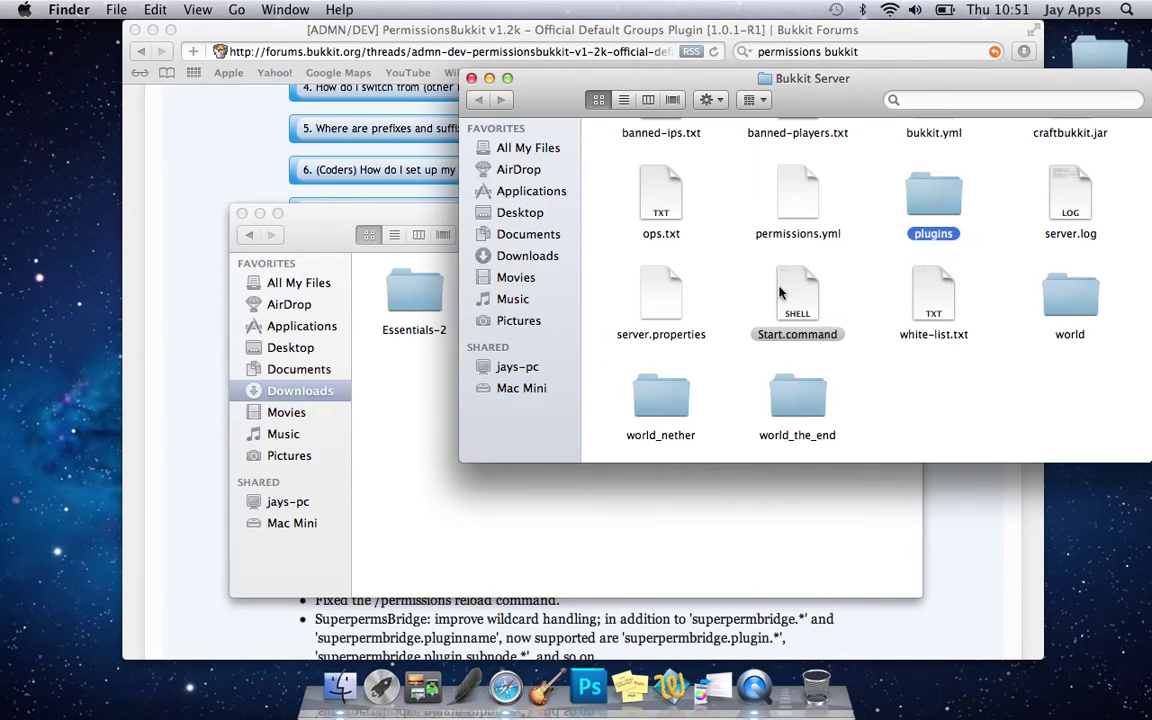
click(241, 214)
scroll(782, 270, up, 3)
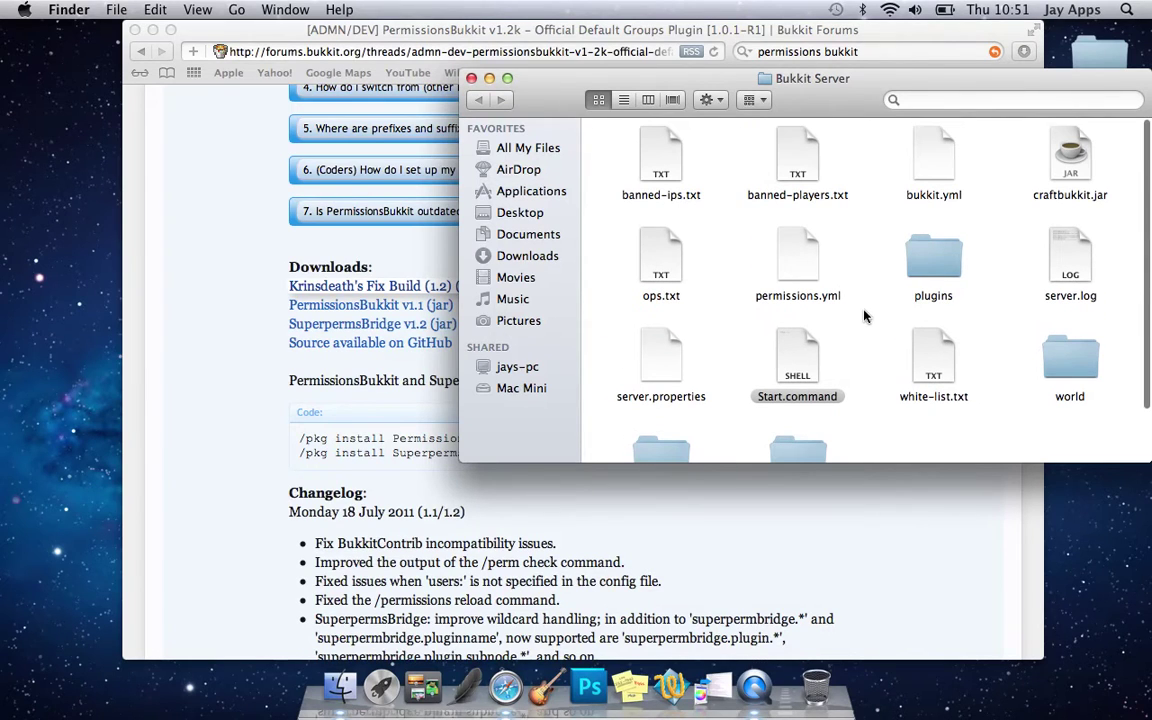
double_click(808, 355)
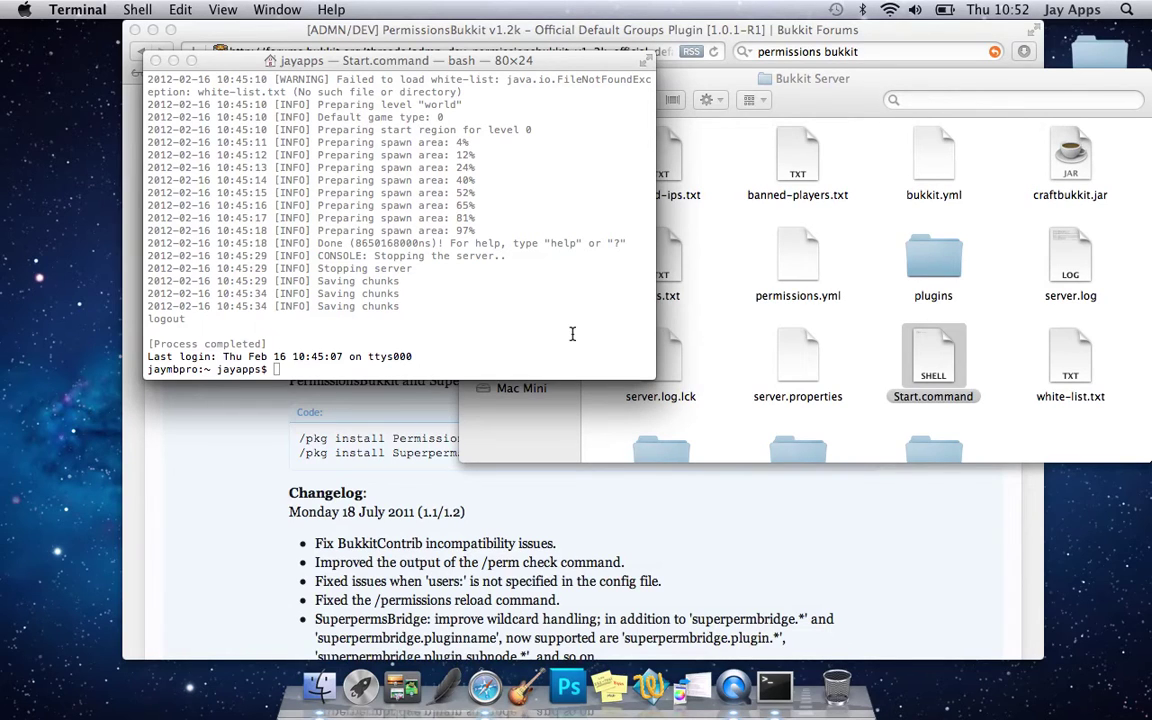
- Enter stop in Terminal, move the console window left, and open the plugins folder
click(509, 345)
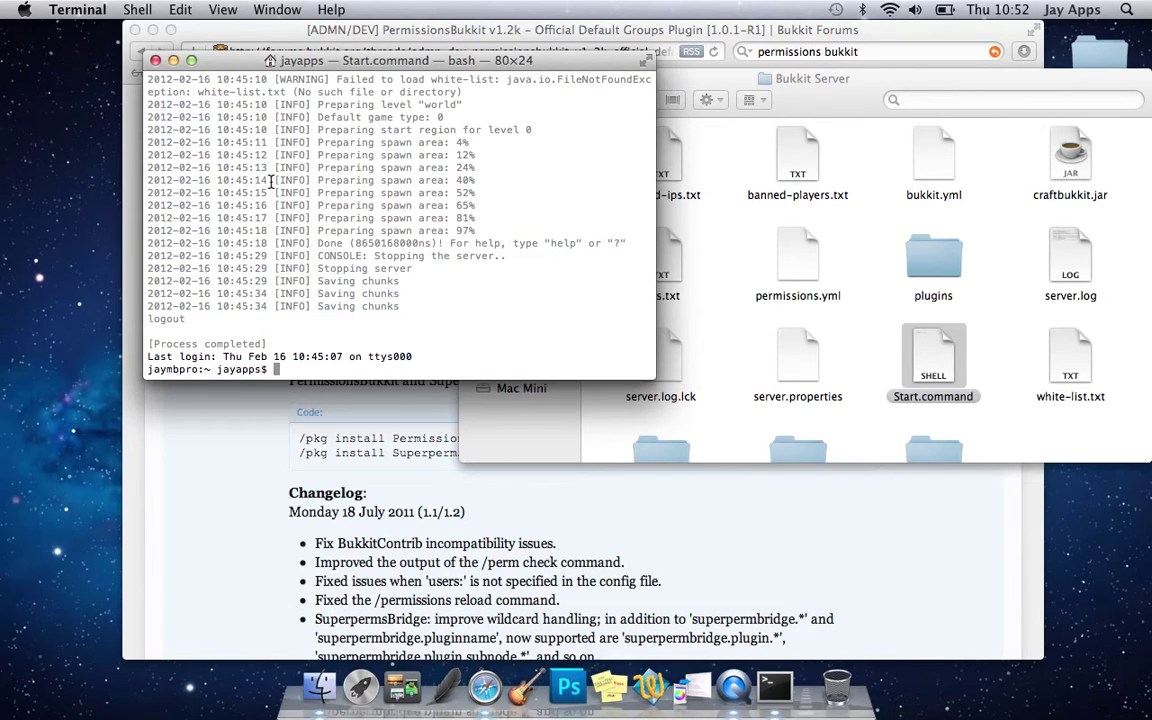
text(stop)
key(Return)
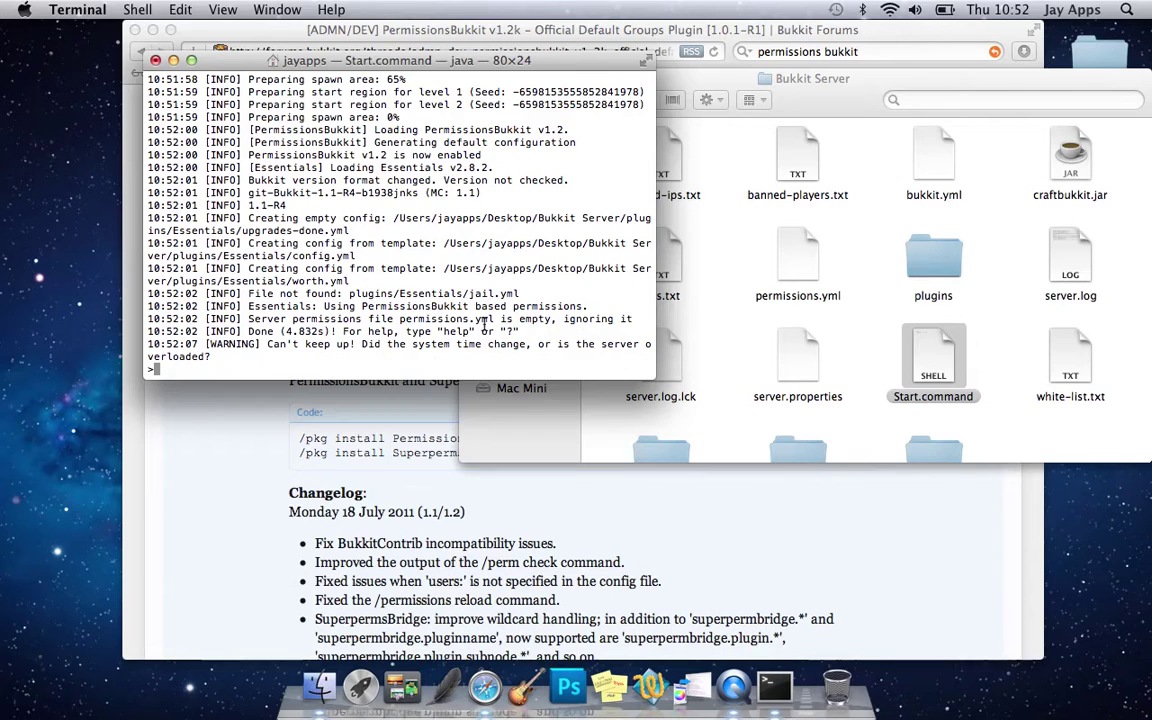
click(921, 372)
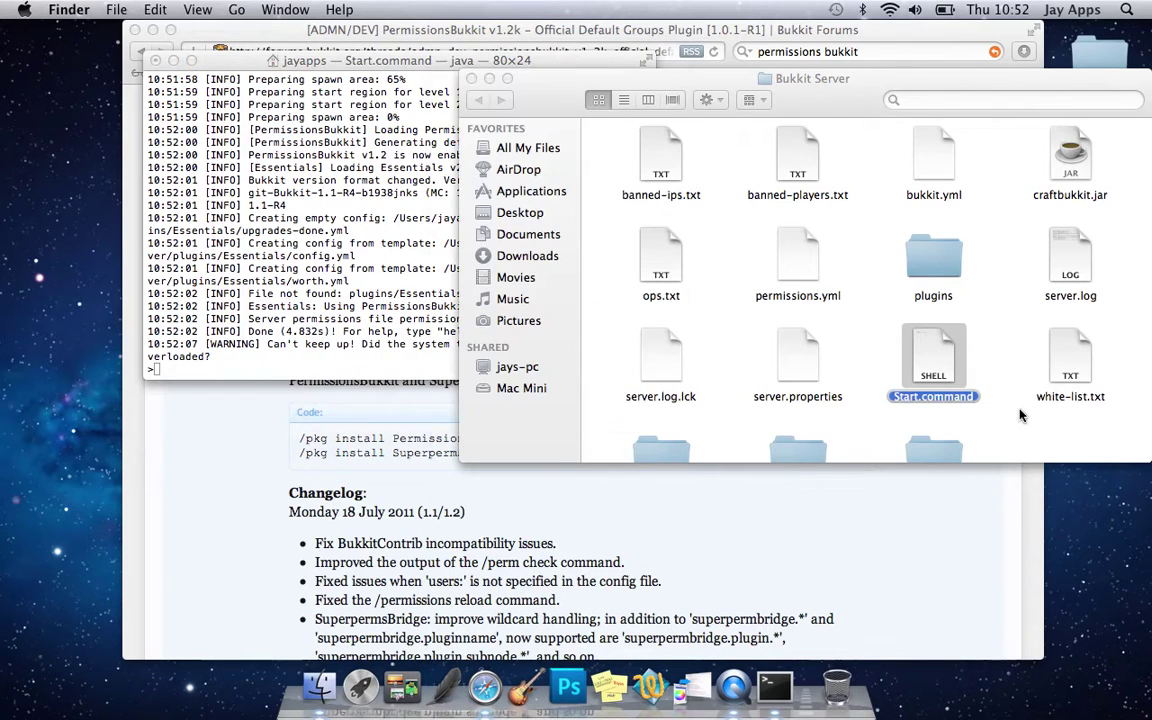
drag(381, 67, 214, 82)
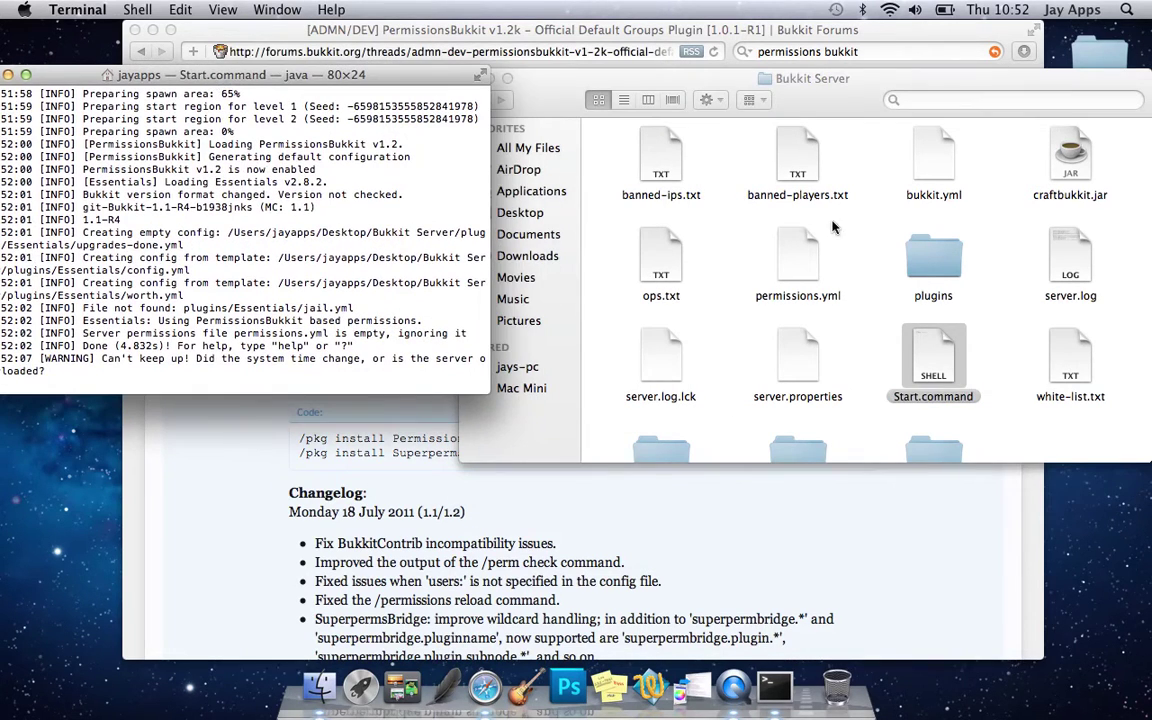
click(927, 252)
double_click(927, 252)
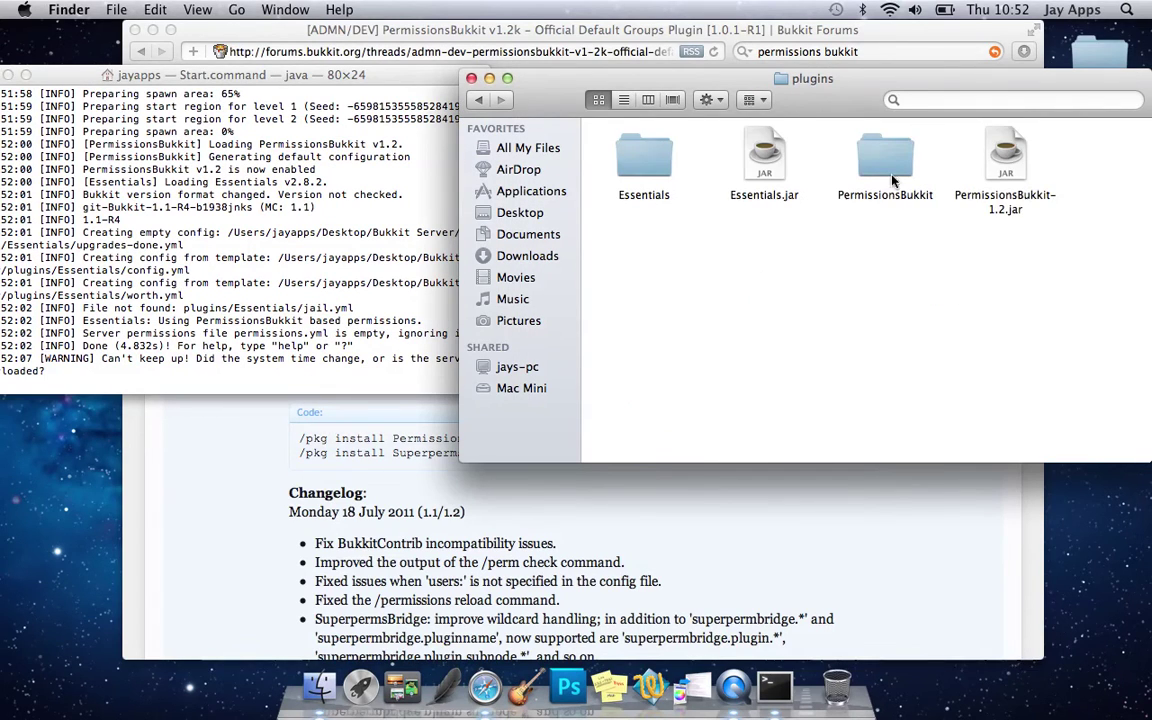
- Shut the server down with stop in its console and close the Terminal window
click(280, 340)
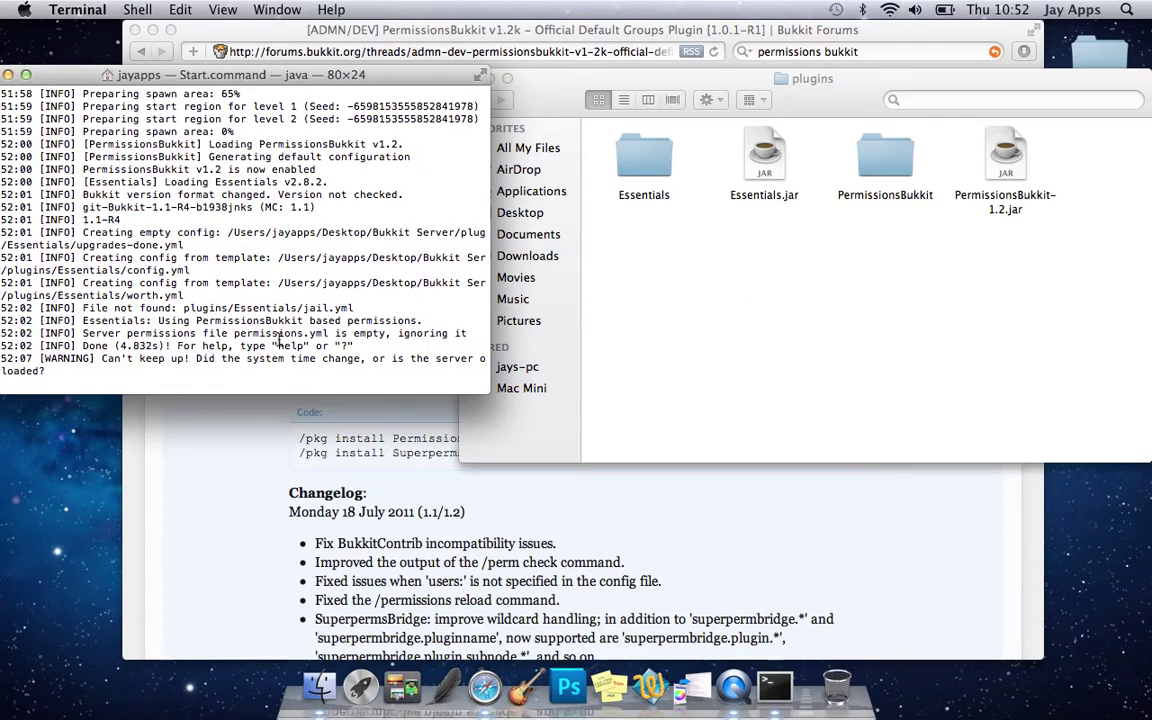
text(stop)
key(Return)
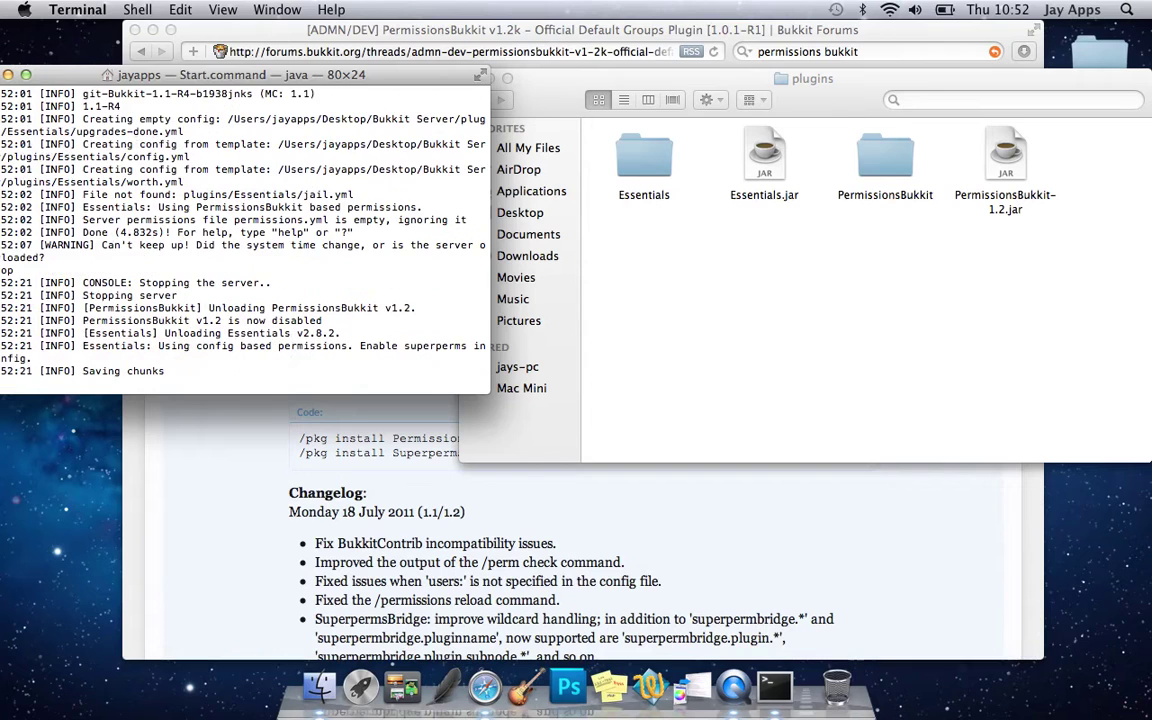
drag(50, 78, 90, 94)
click(30, 91)
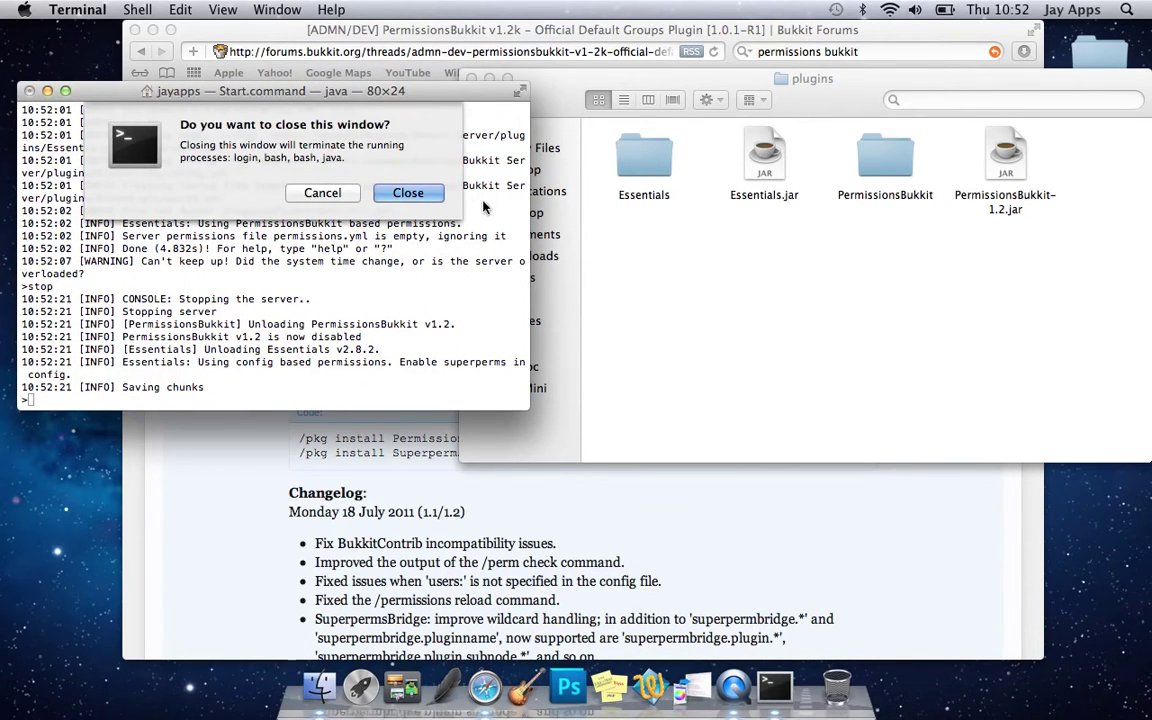
click(408, 193)
click(849, 203)
- Open PermissionsBukkit's config.yml, choosing TextEdit as the application
double_click(847, 205)
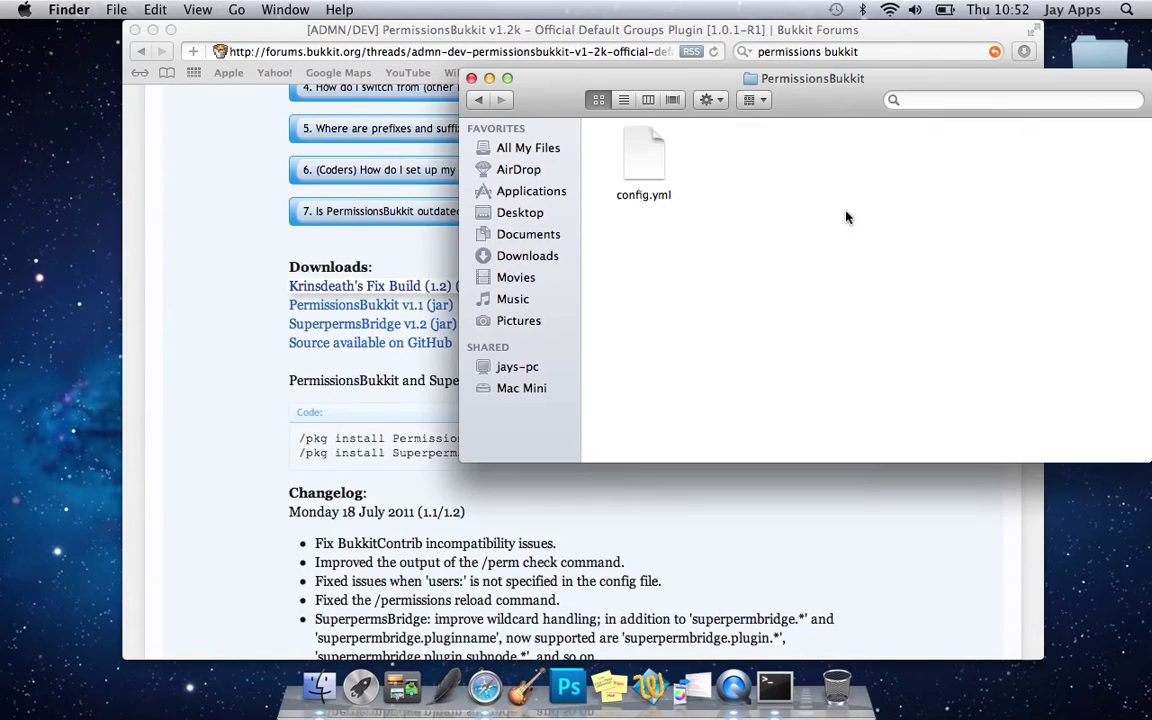
double_click(645, 158)
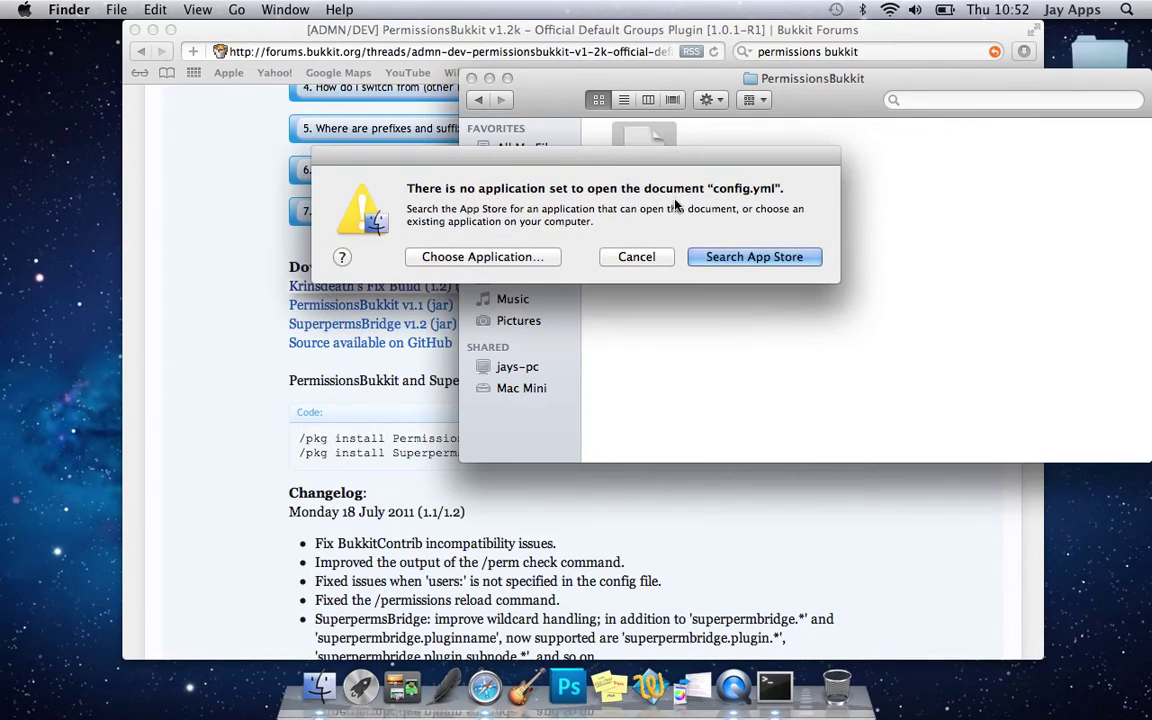
click(545, 258)
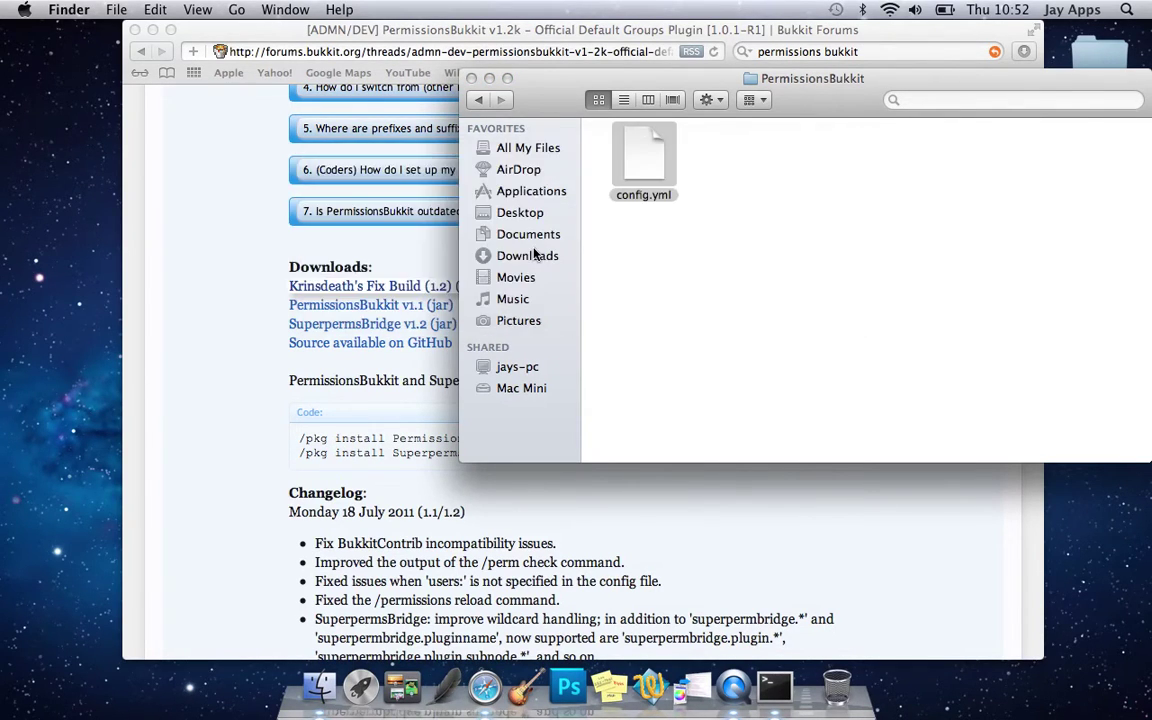
scroll(548, 303, down, 15)
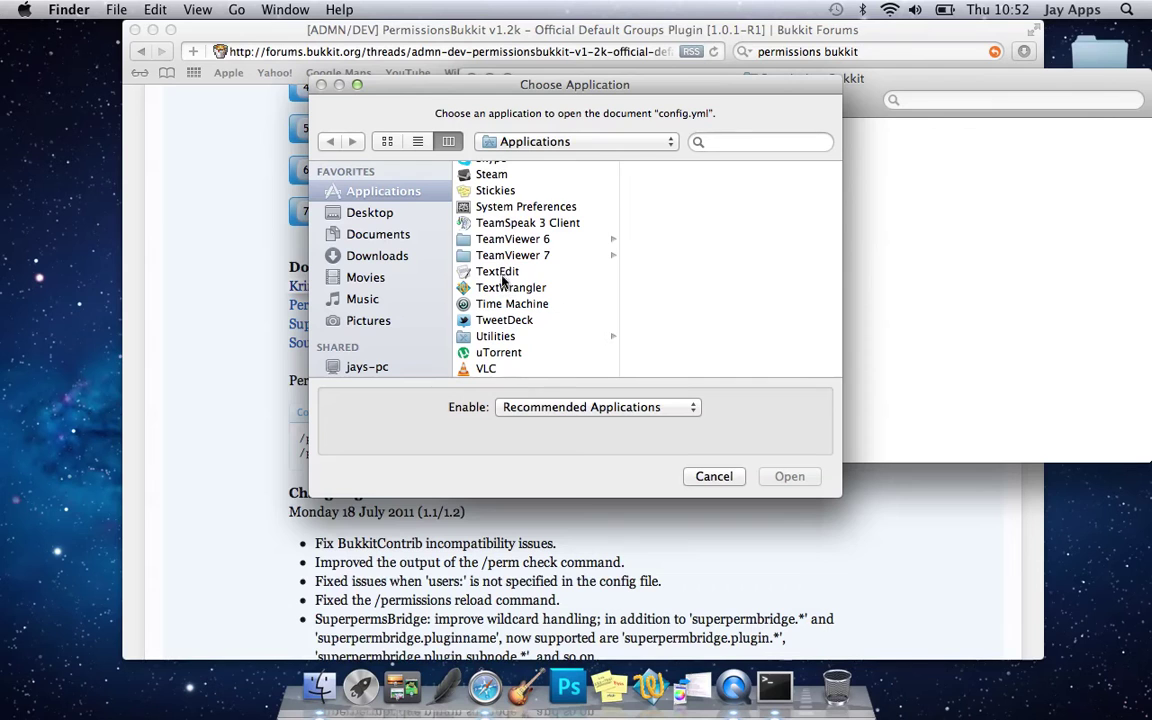
click(504, 276)
click(711, 428)
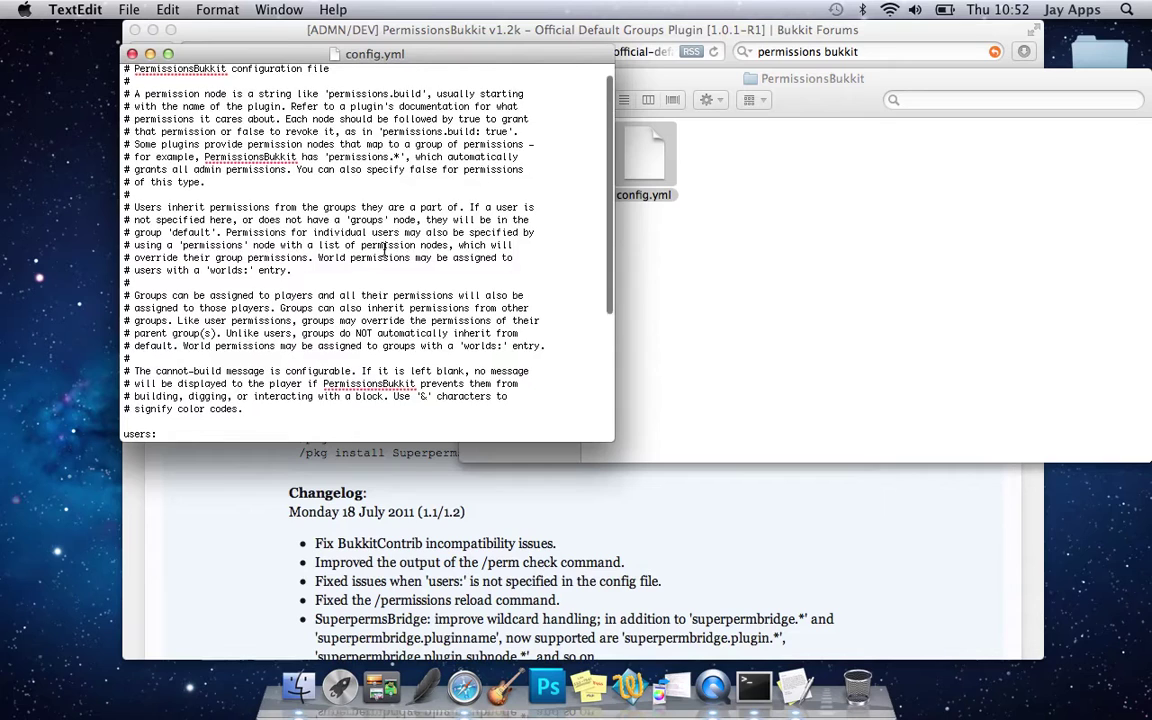
scroll(384, 250, down, 3)
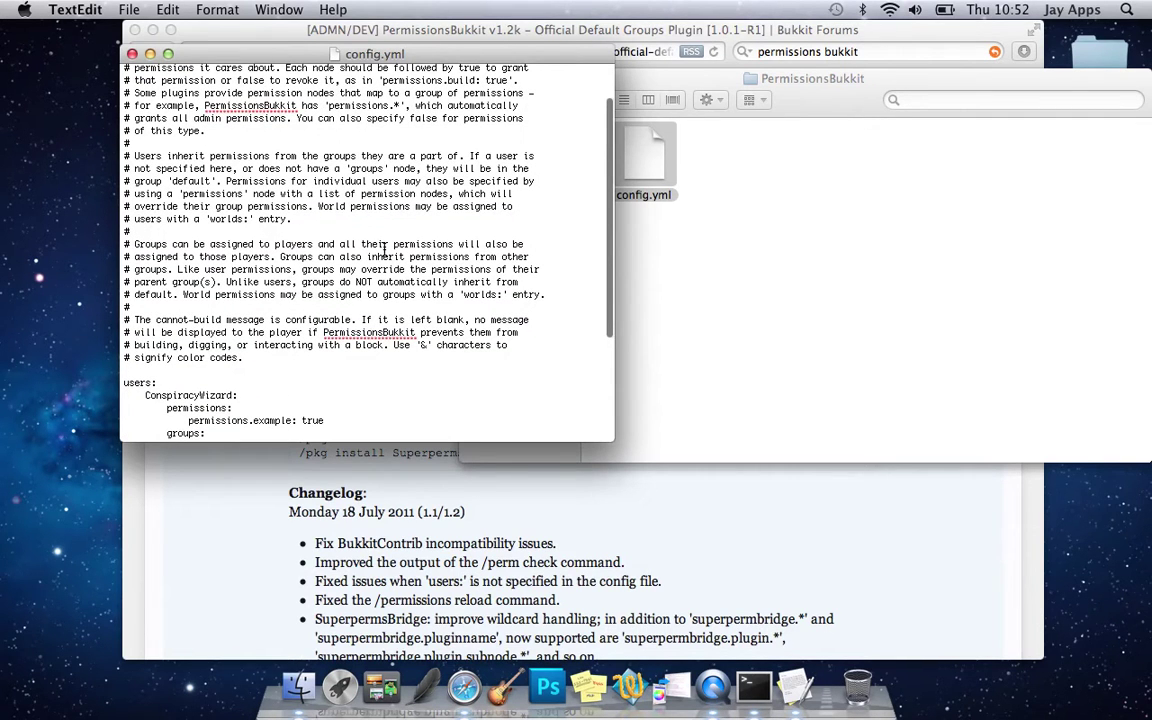
scroll(388, 320, down, 2)
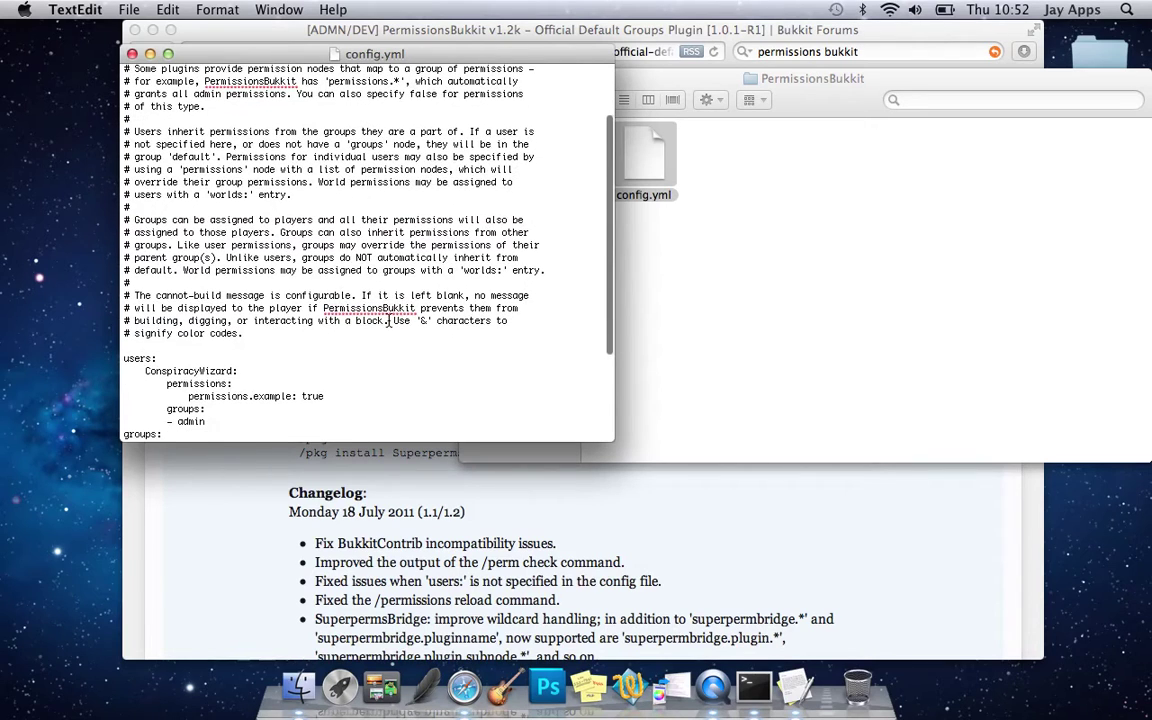
scroll(388, 320, down, 6)
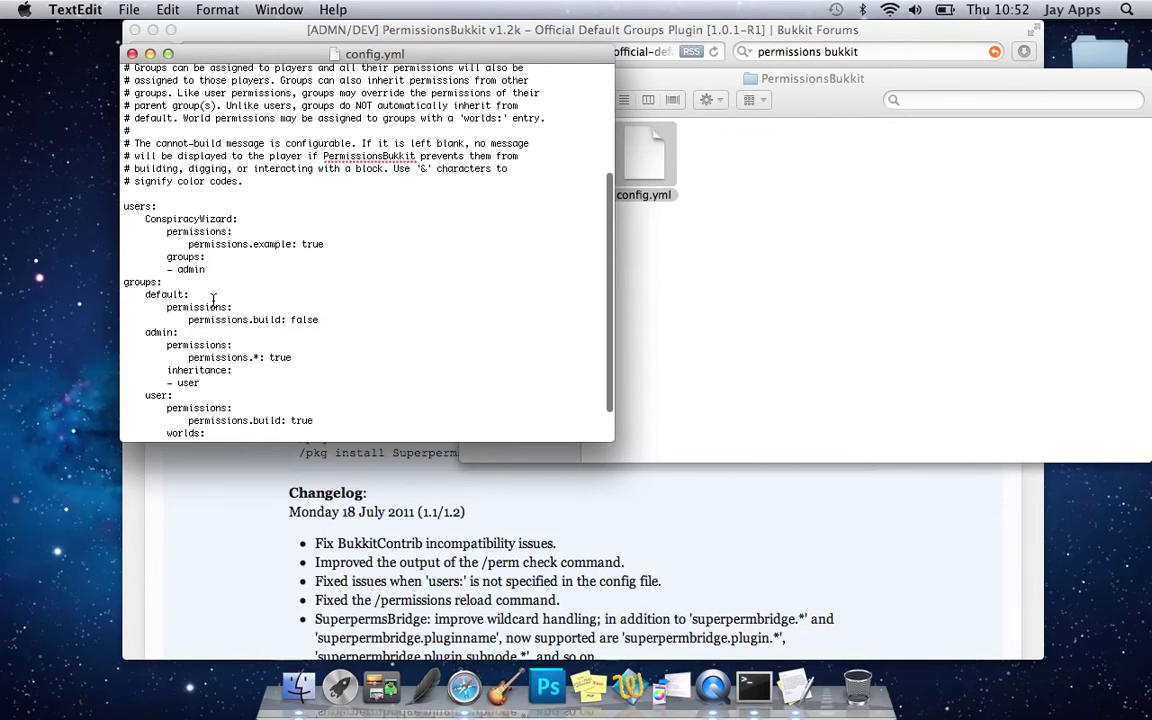
scroll(213, 300, down, 2)
scroll(213, 300, down, 2)
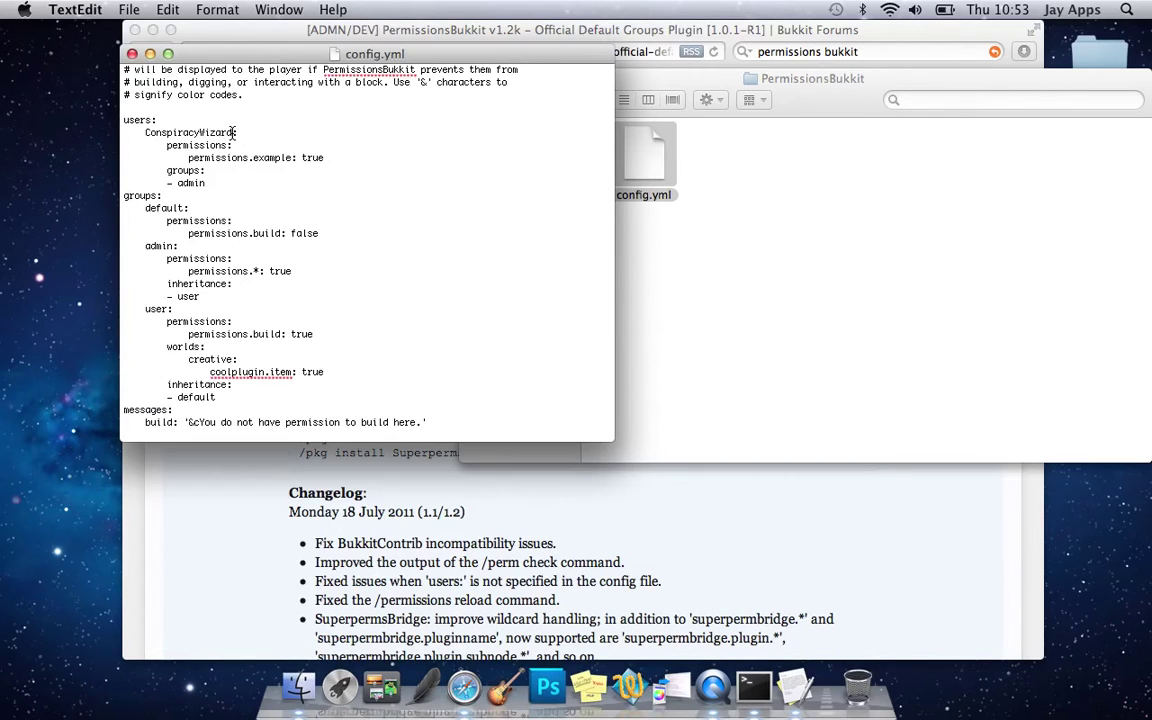
- Replace the example username with the player's own username and delete the permissions.example: true line
drag(228, 132, 145, 132)
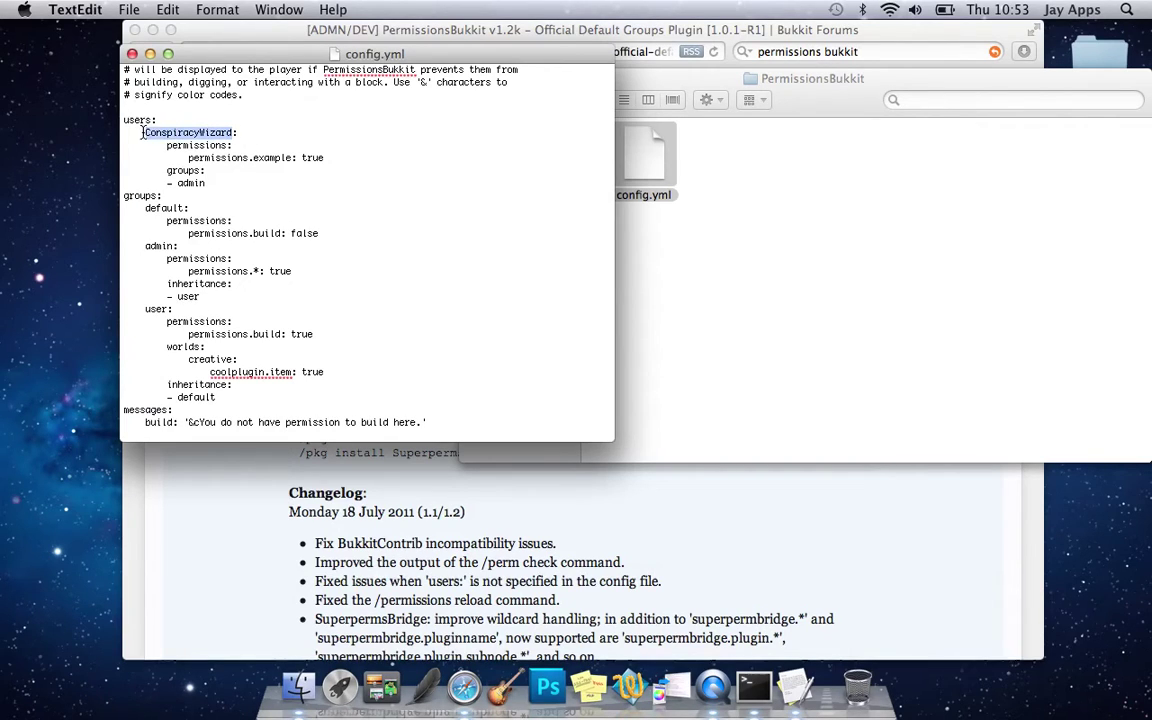
text(Spook:)
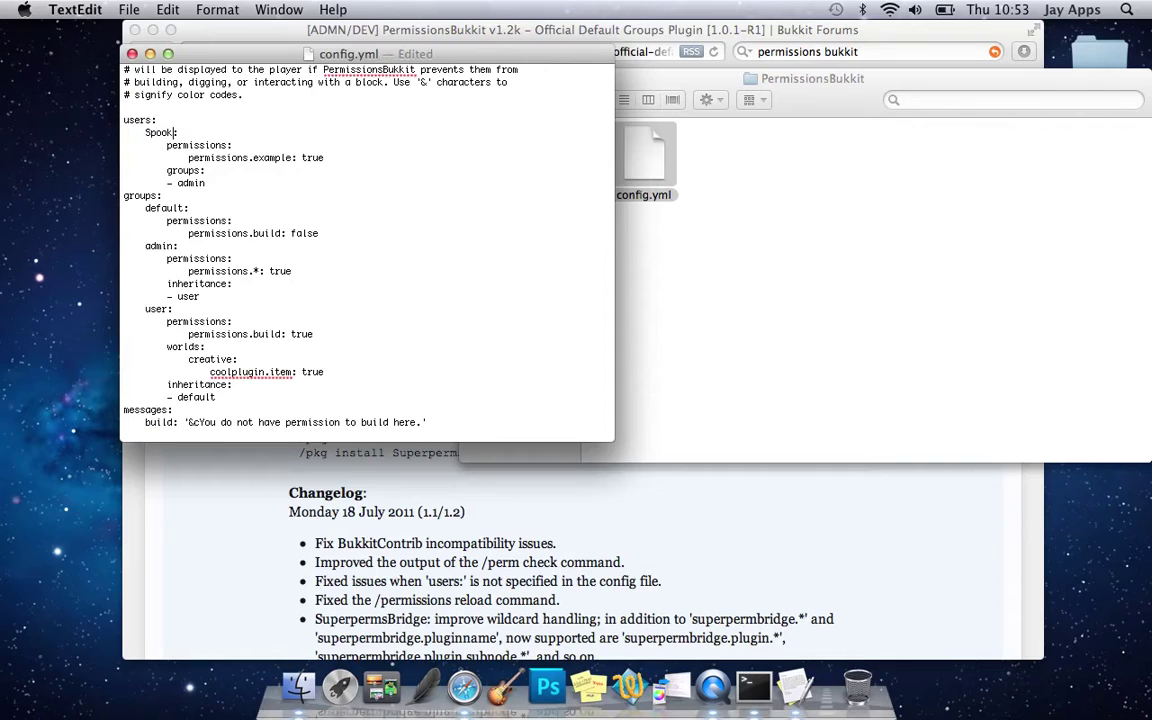
text(1)
text(811)
text(a)
drag(290, 158, 253, 158)
key(BackSpace)
key(BackSpace)
key(BackSpace)
key(BackSpace)
key(BackSpace)
key(BackSpace)
key(BackSpace)
key(BackSpace)
key(BackSpace)
key(BackSpace)
key(BackSpace)
drag(236, 158, 185, 158)
key(BackSpace)
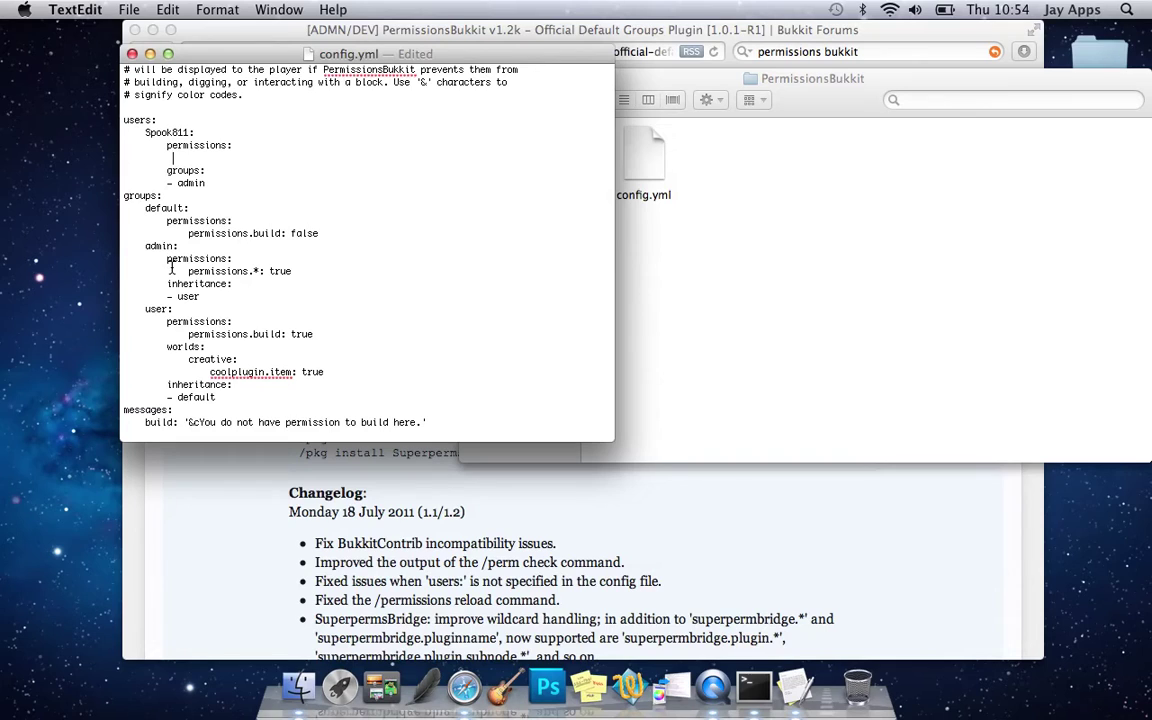
- Add essentials.*: true and essentials.*.*: true below the admin group's permissions.*: true
scroll(205, 264, down, 2)
click(295, 271)
key(Return)
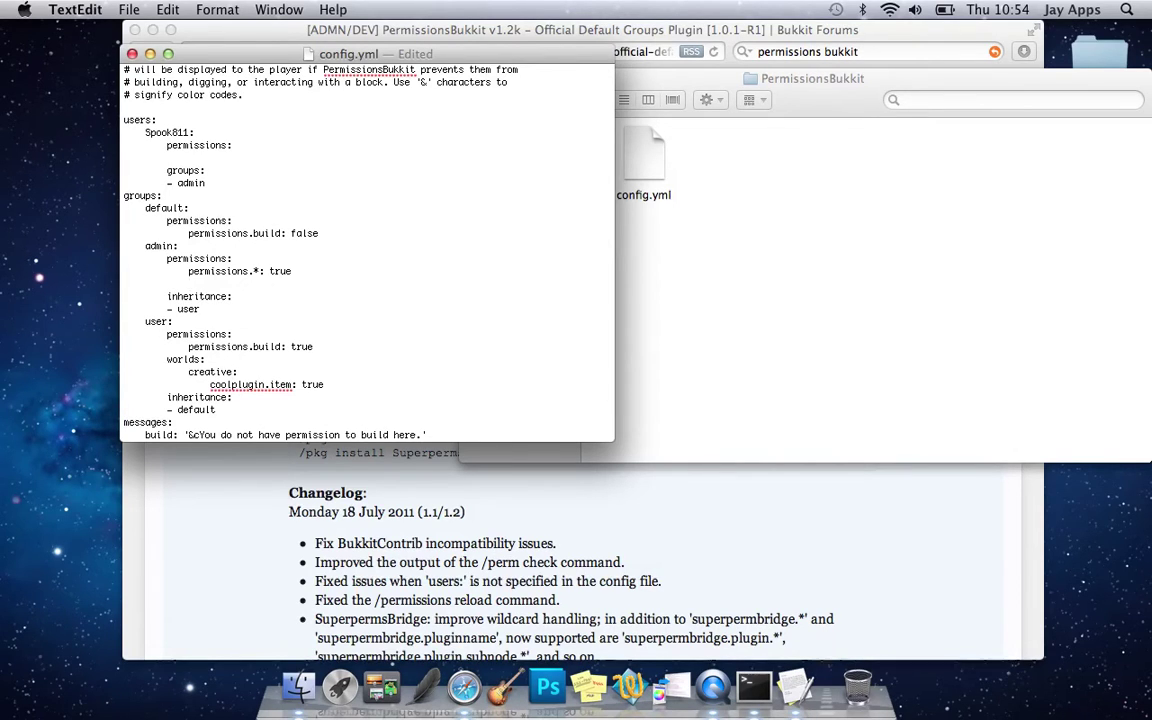
text(essentials.)
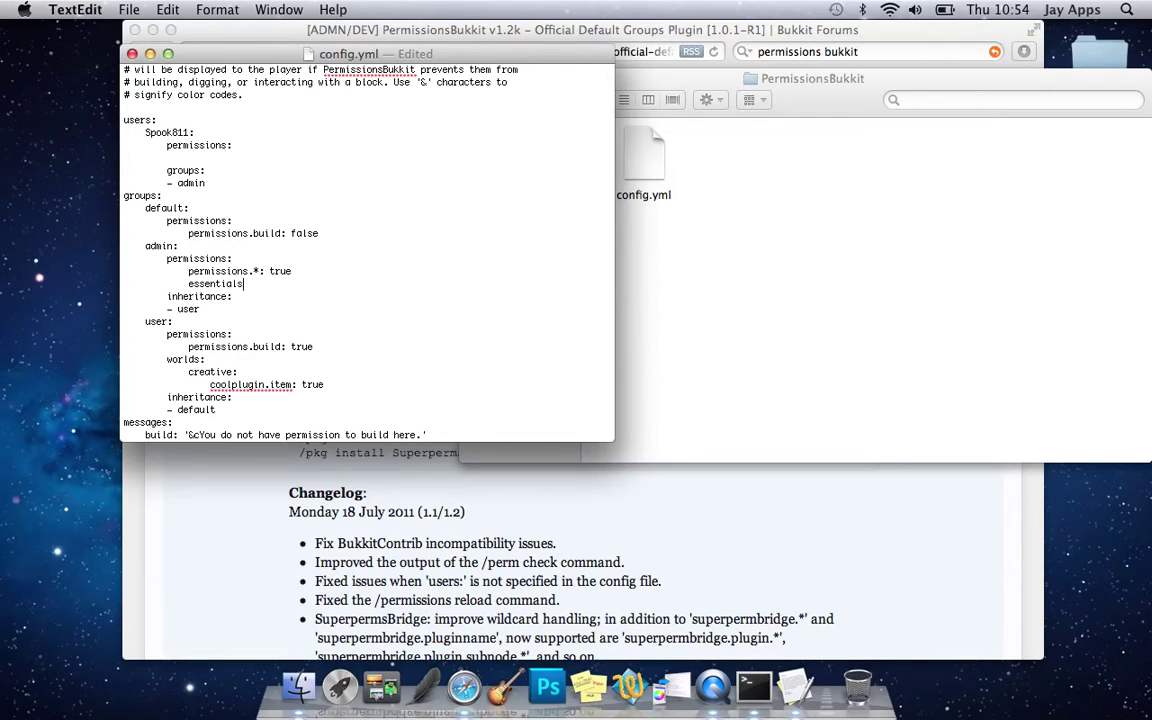
text(*: true)
key(Return)
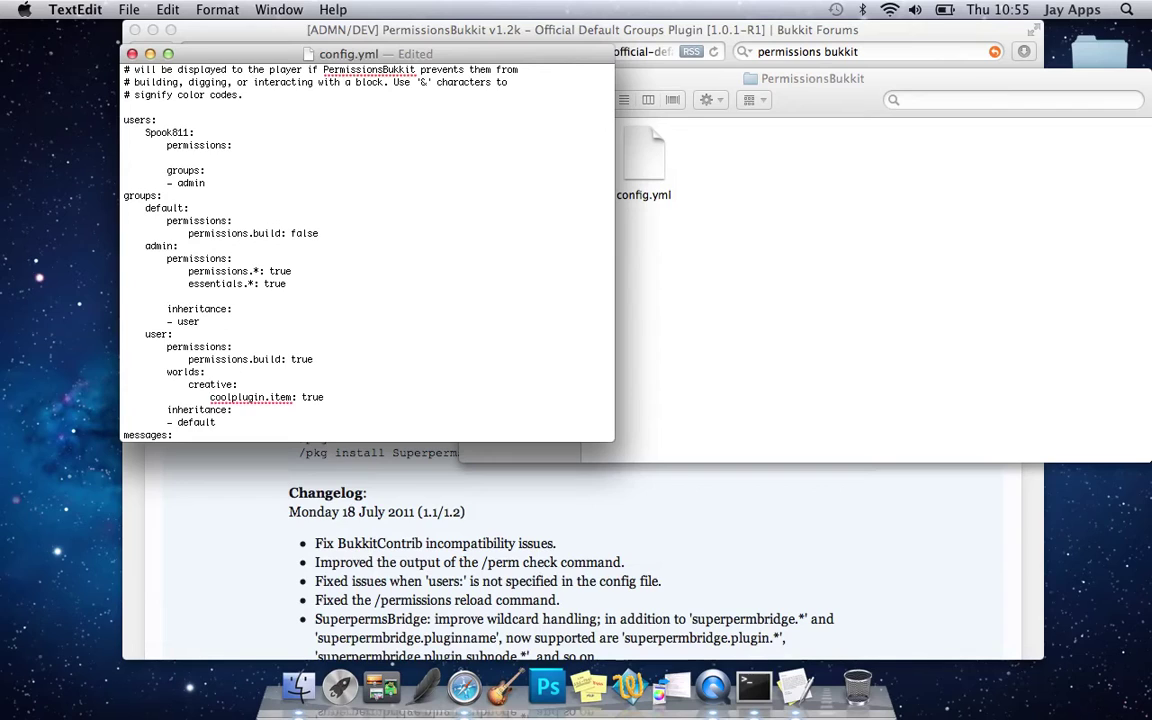
text(essentials)
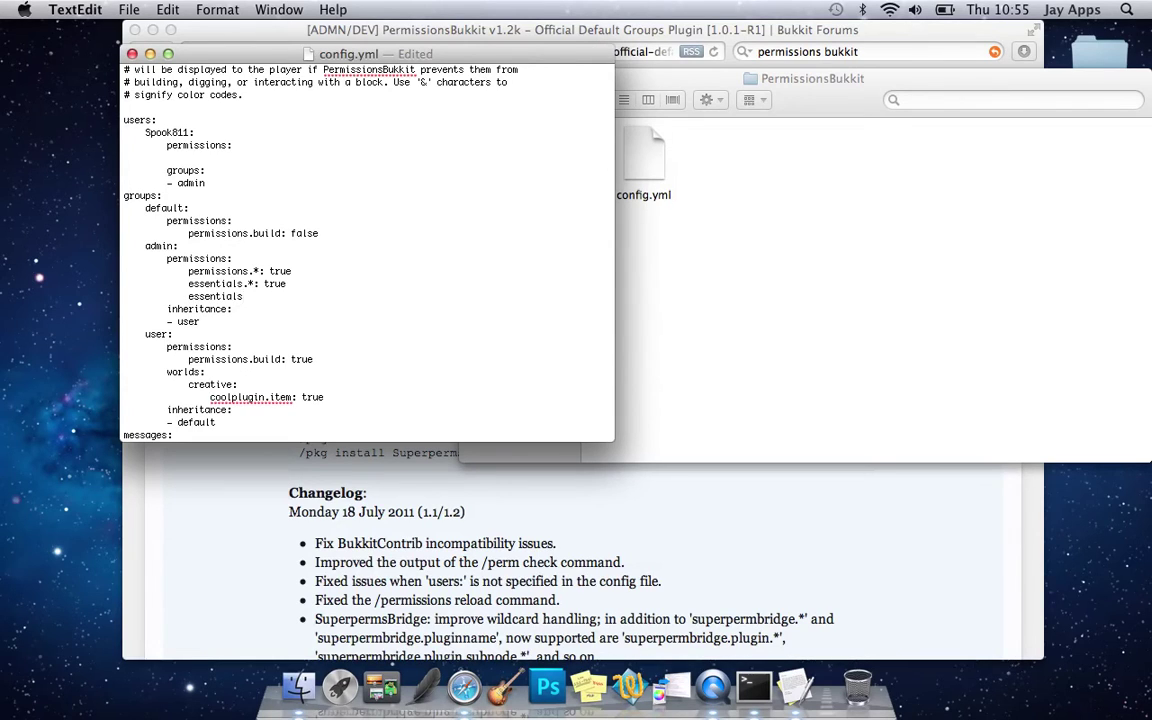
text(.*.)
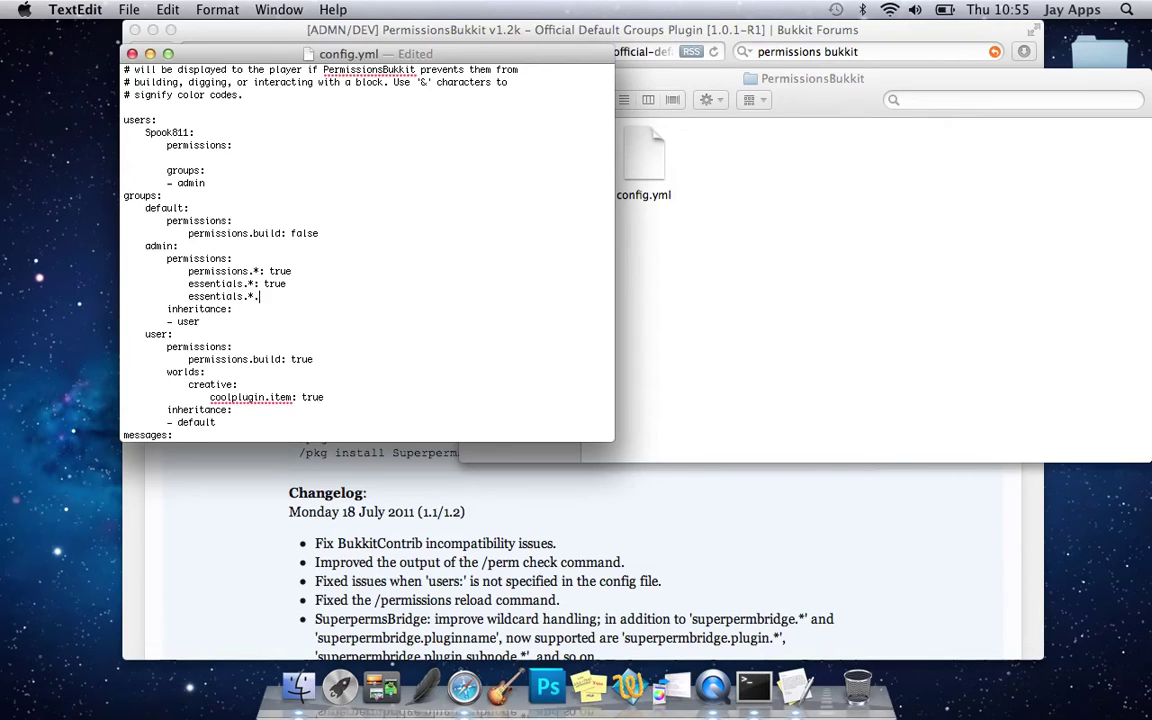
text(*:)
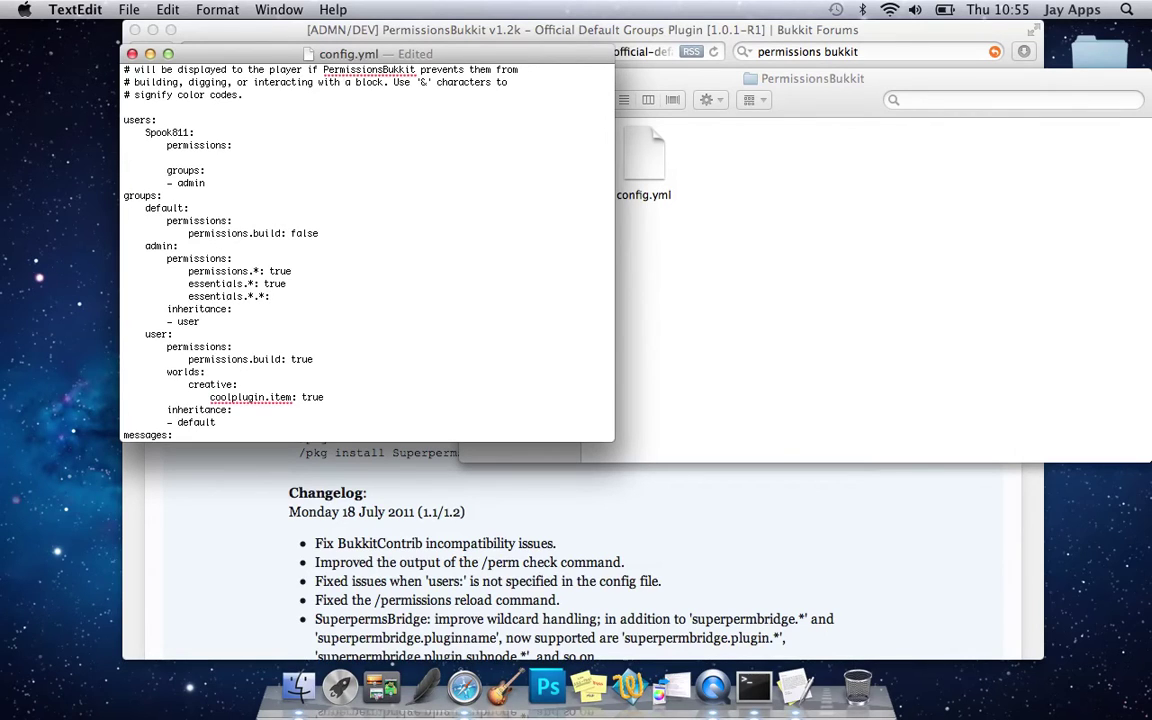
text(true.)
- Scroll down config.yml to review the admin group's essentials permission lines
scroll(218, 326, down, 2)
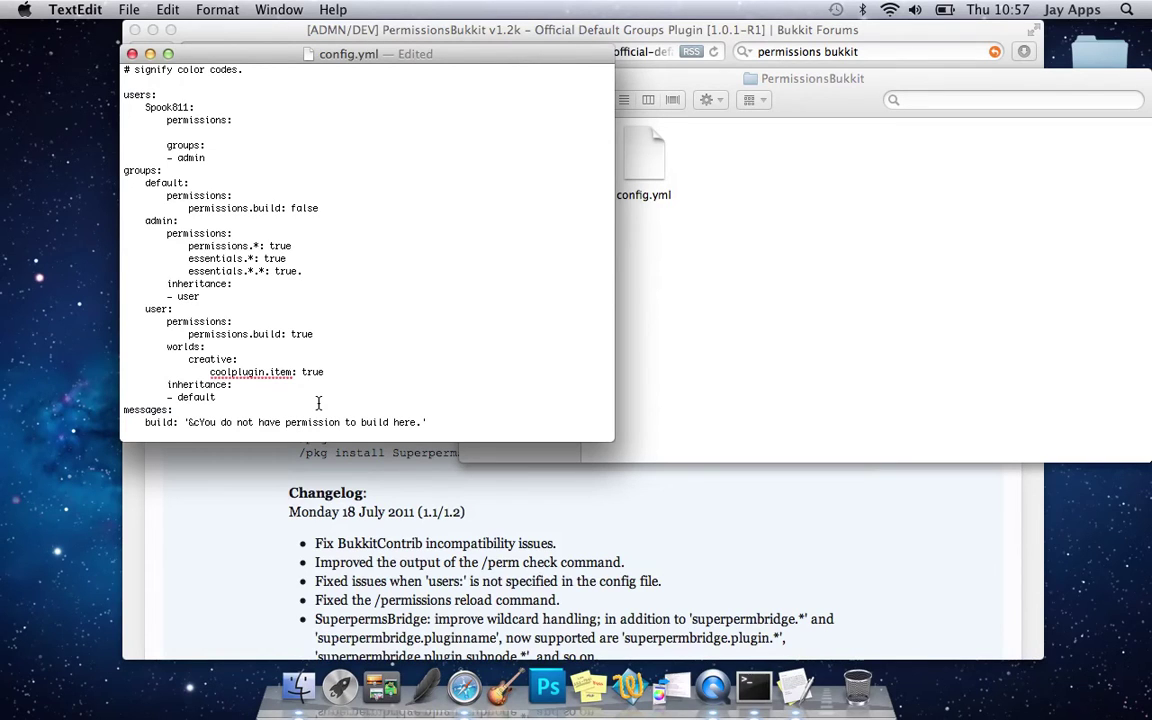
scroll(330, 403, down, 3)
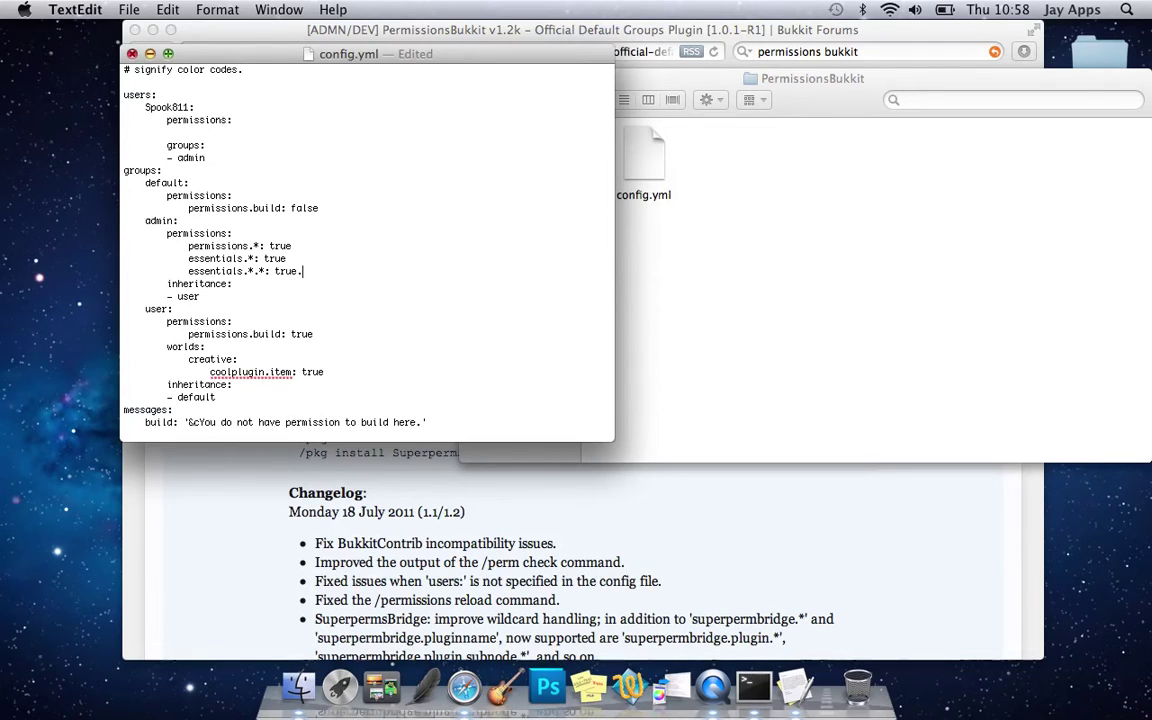
- Save config.yml with Cmd+S and close its TextEdit window
click(129, 9)
key(Escape)
click(129, 9)
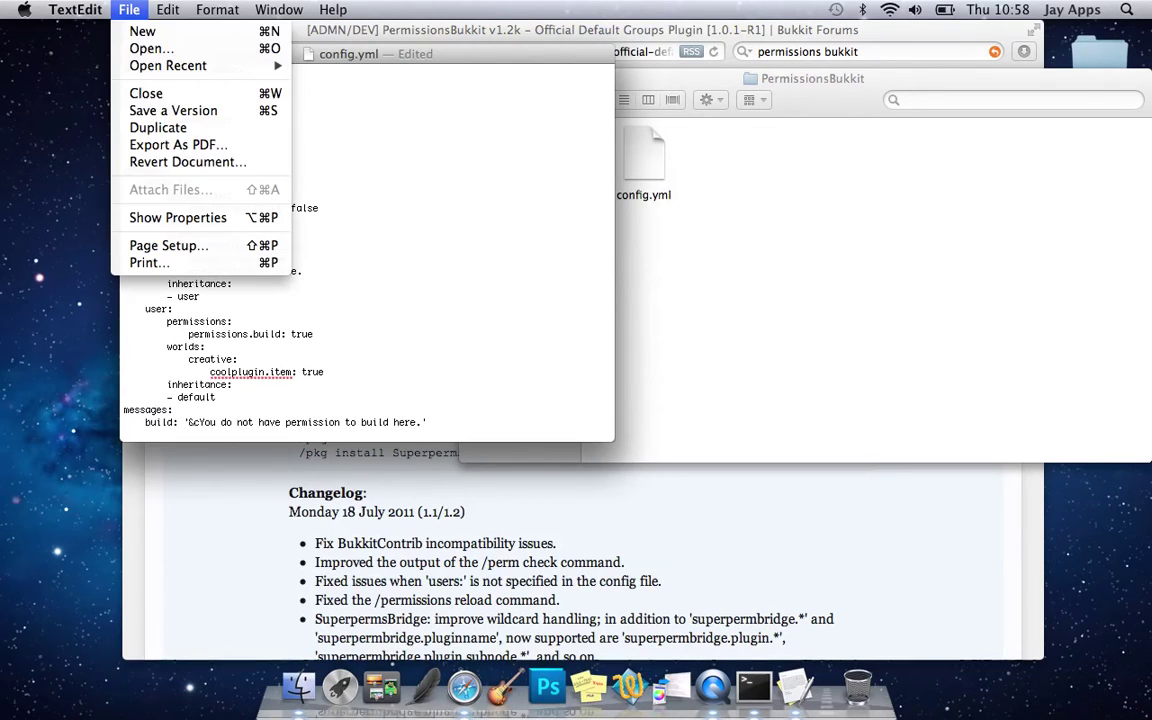
click(376, 160)
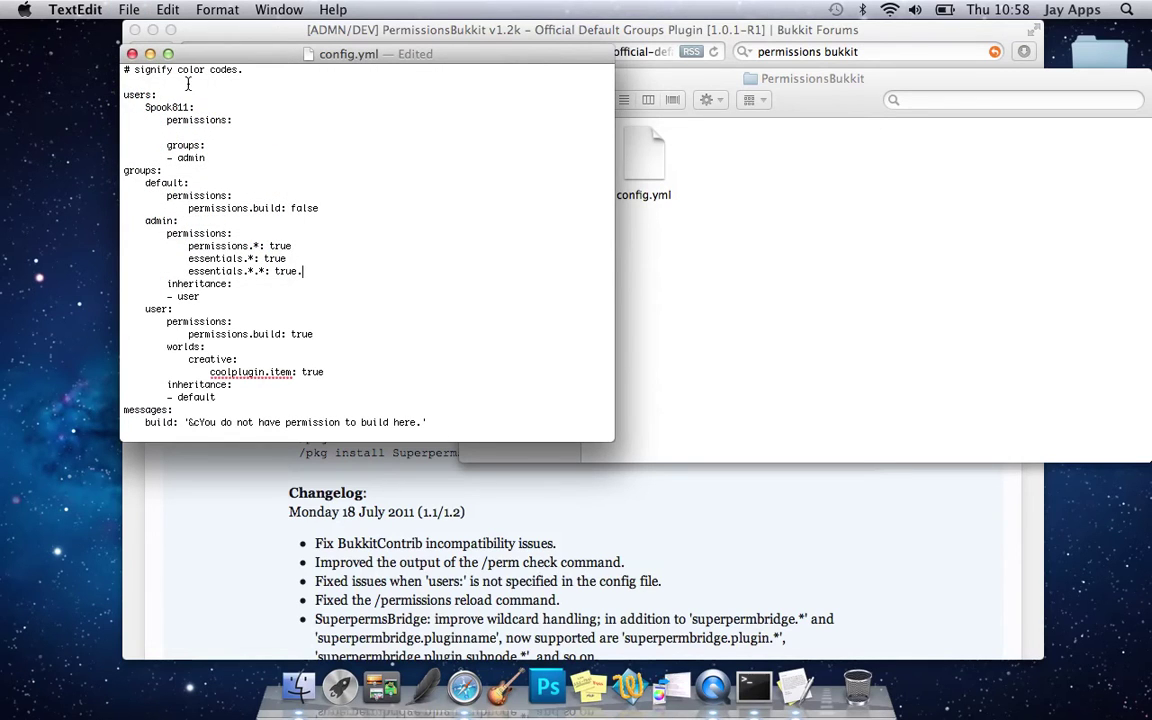
key(super+s)
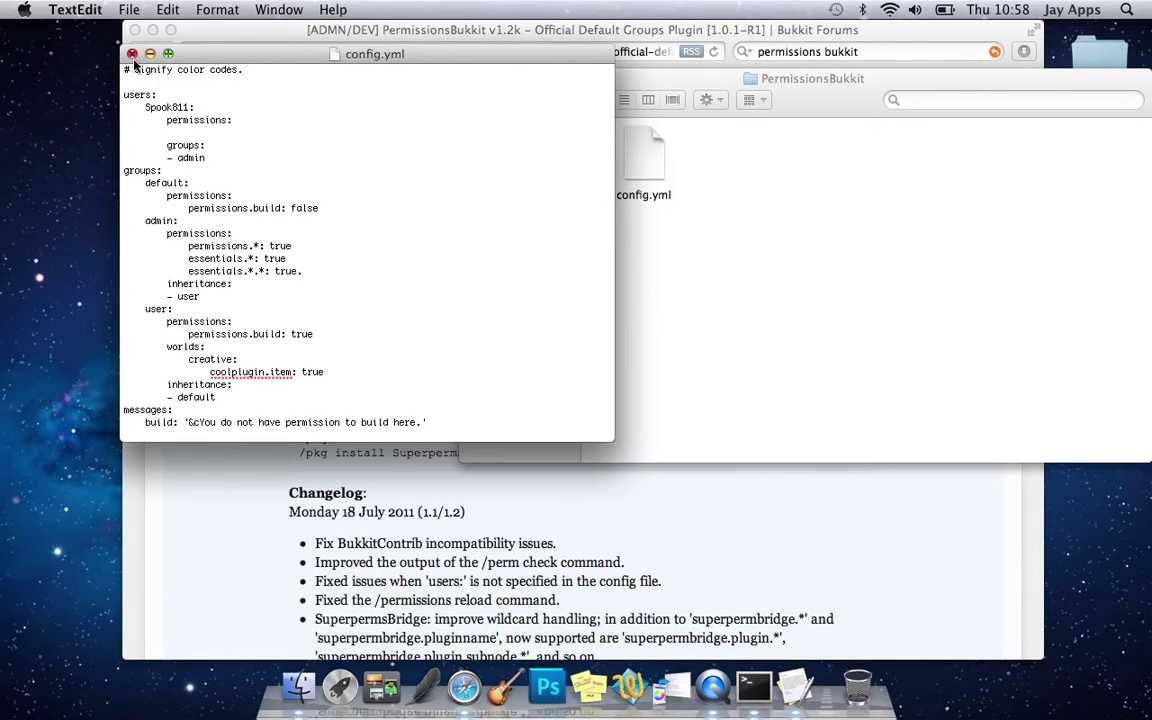
click(131, 54)
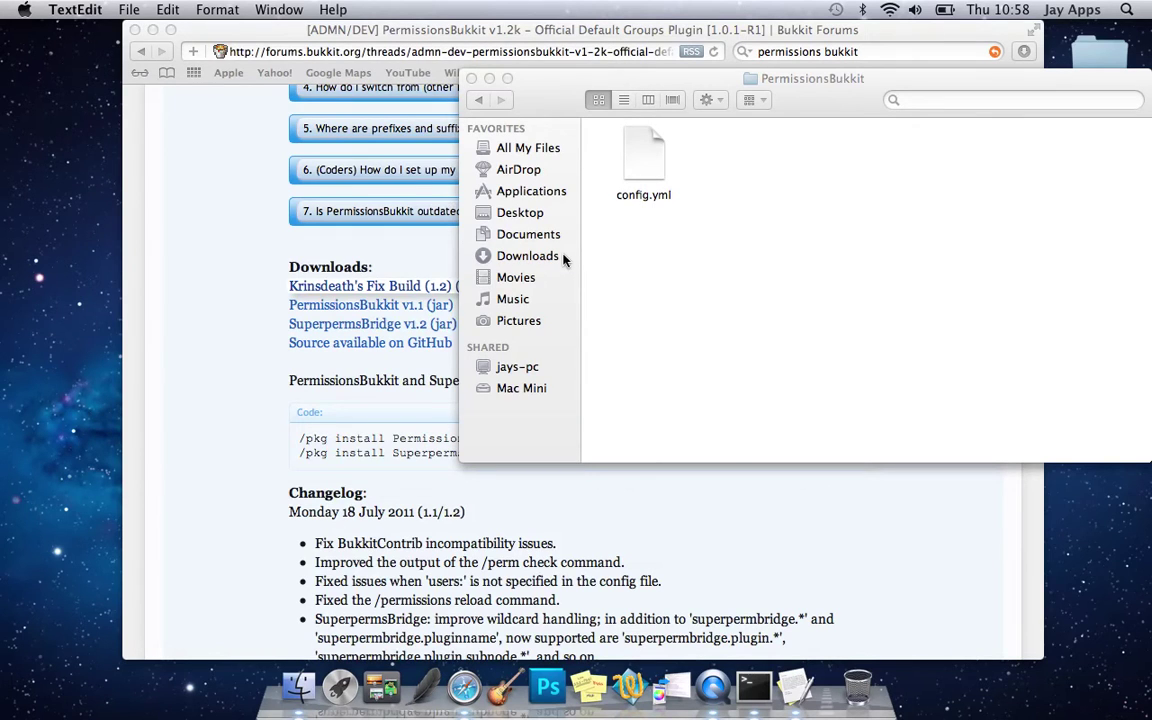
- Close the PermissionsBukkit folder, open the Bukkit Server folder and open server.properties
click(690, 265)
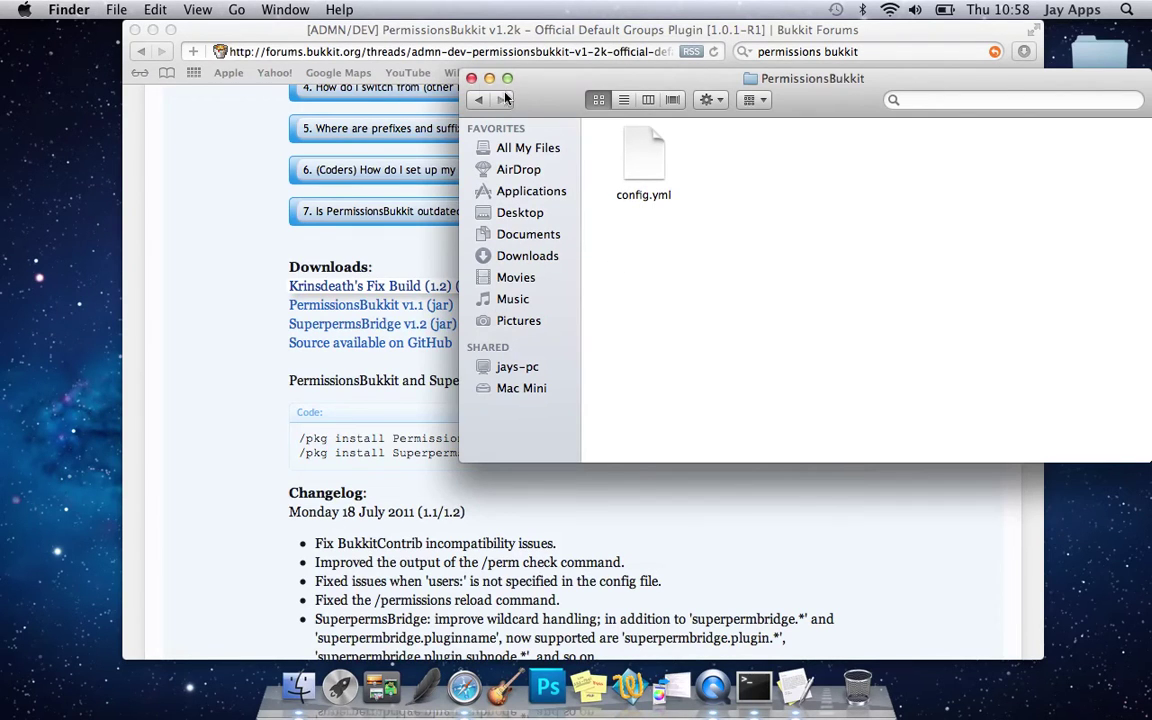
click(471, 78)
click(918, 226)
click(1093, 262)
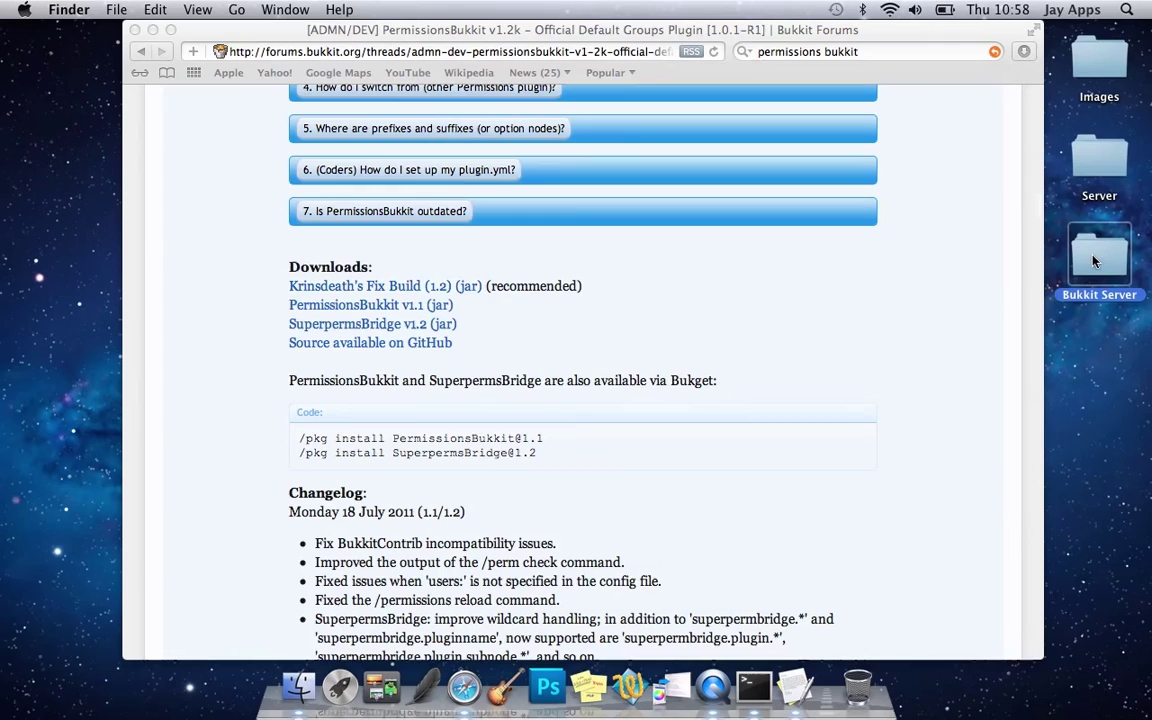
double_click(1093, 262)
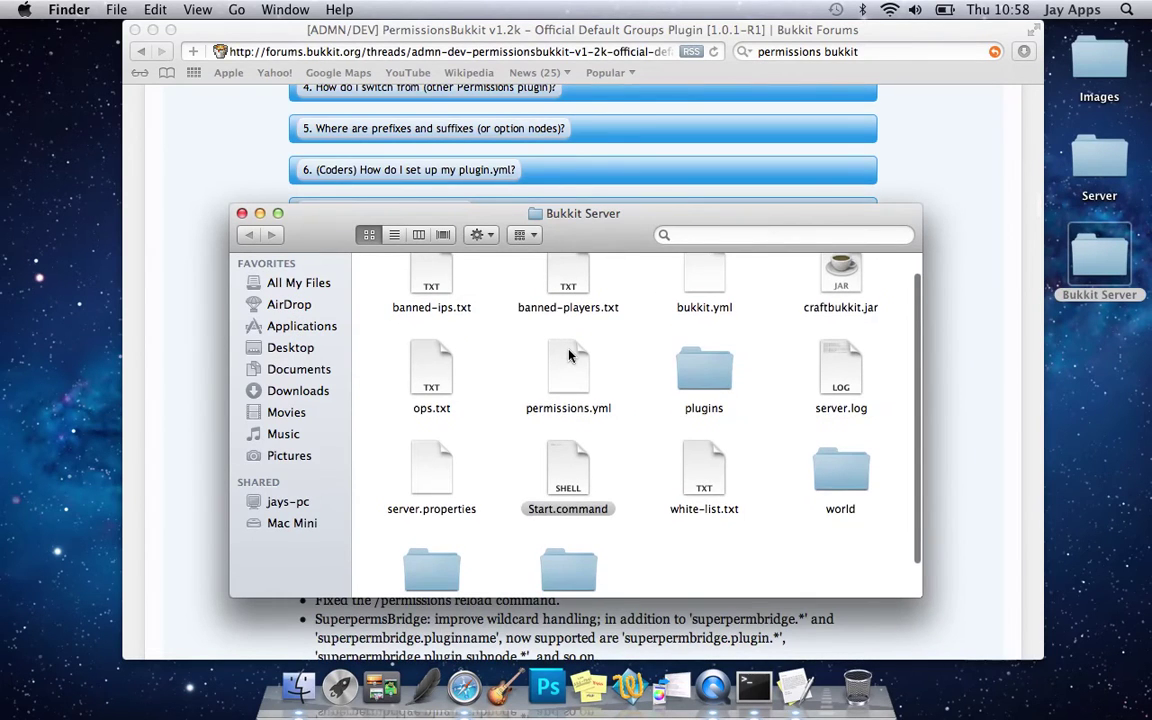
scroll(569, 355, down, 2)
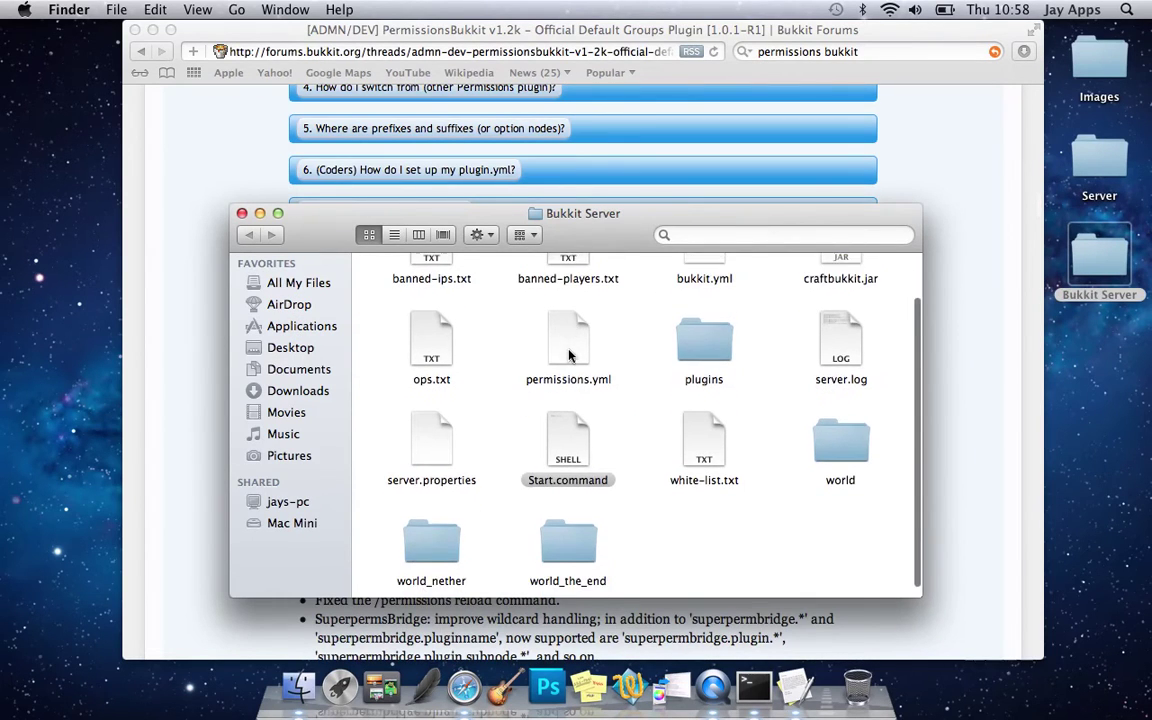
double_click(431, 430)
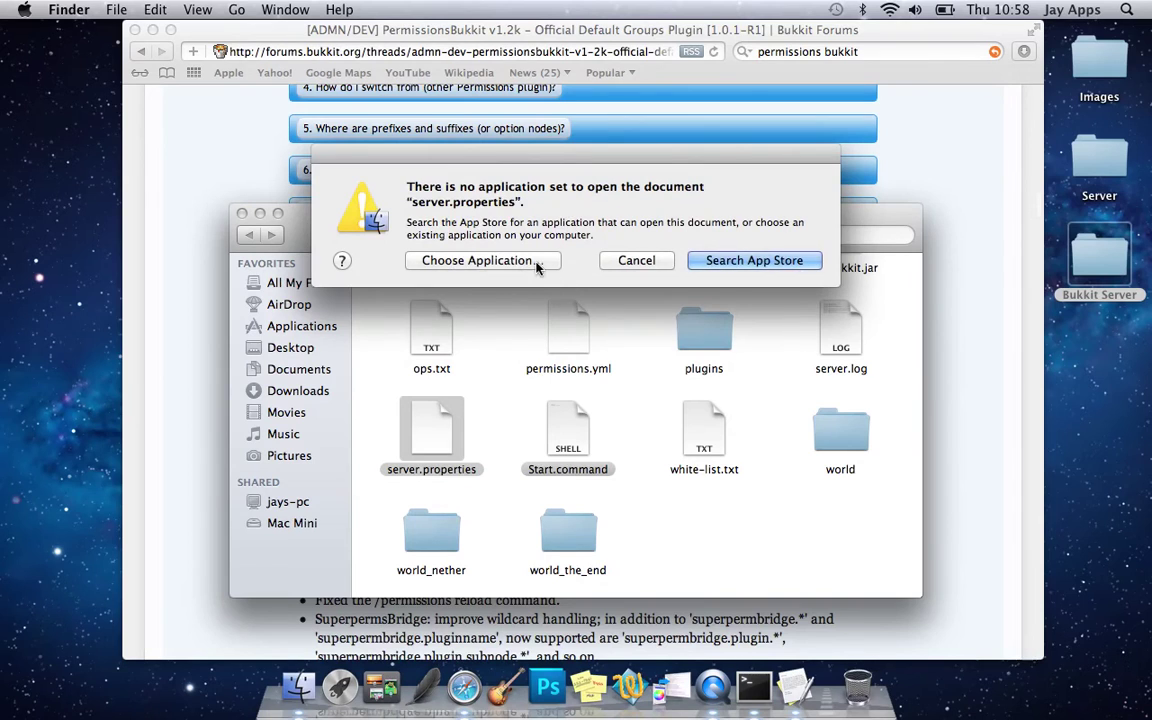
- Open server.properties in TextEdit through Choose Application
click(478, 260)
scroll(575, 331, down, 10)
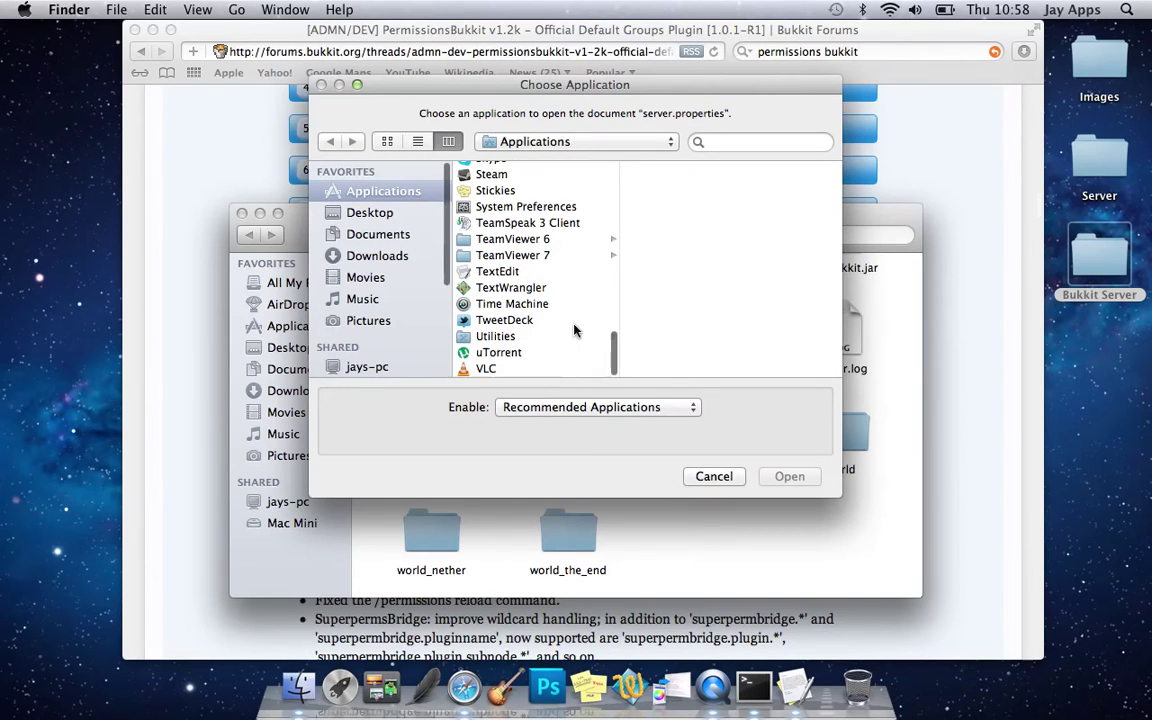
click(503, 272)
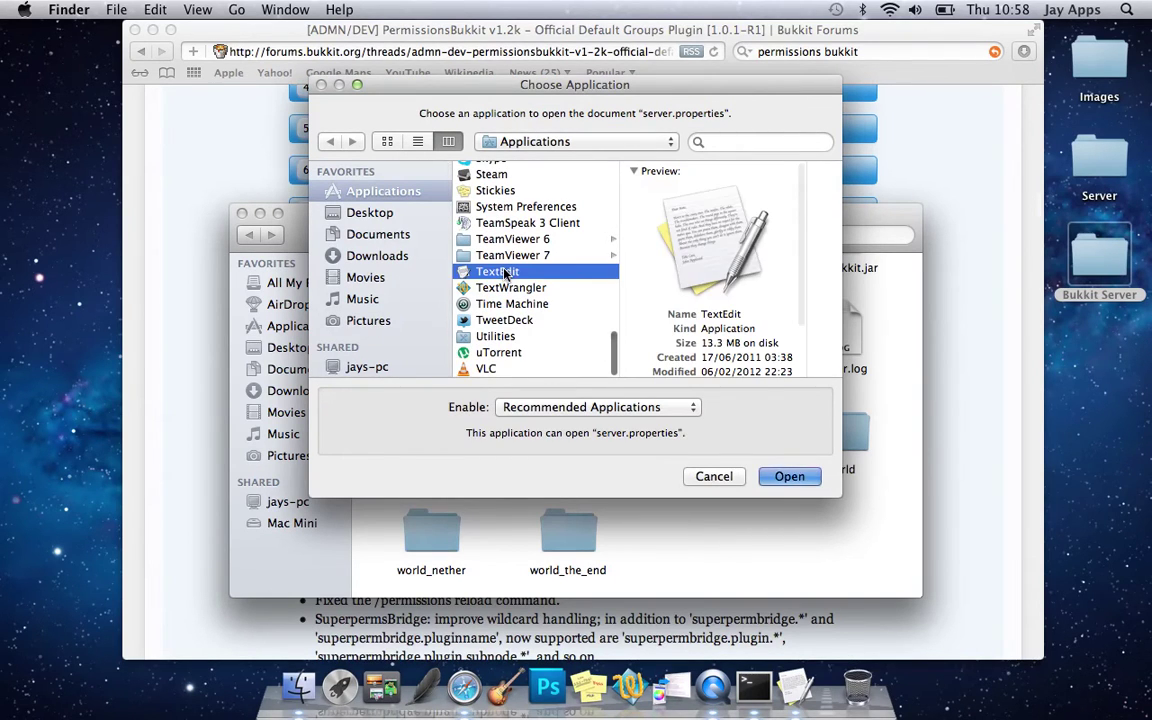
double_click(503, 272)
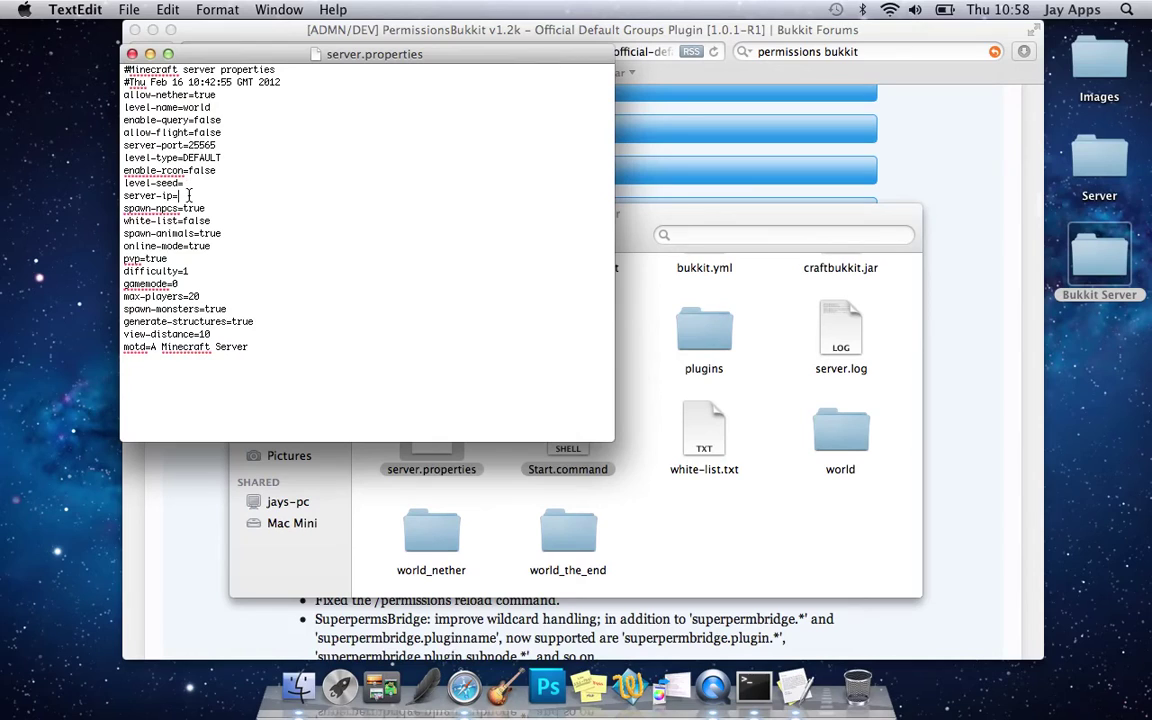
- Set server-ip to 127.0.0.1, save, and close server.properties
text(127)
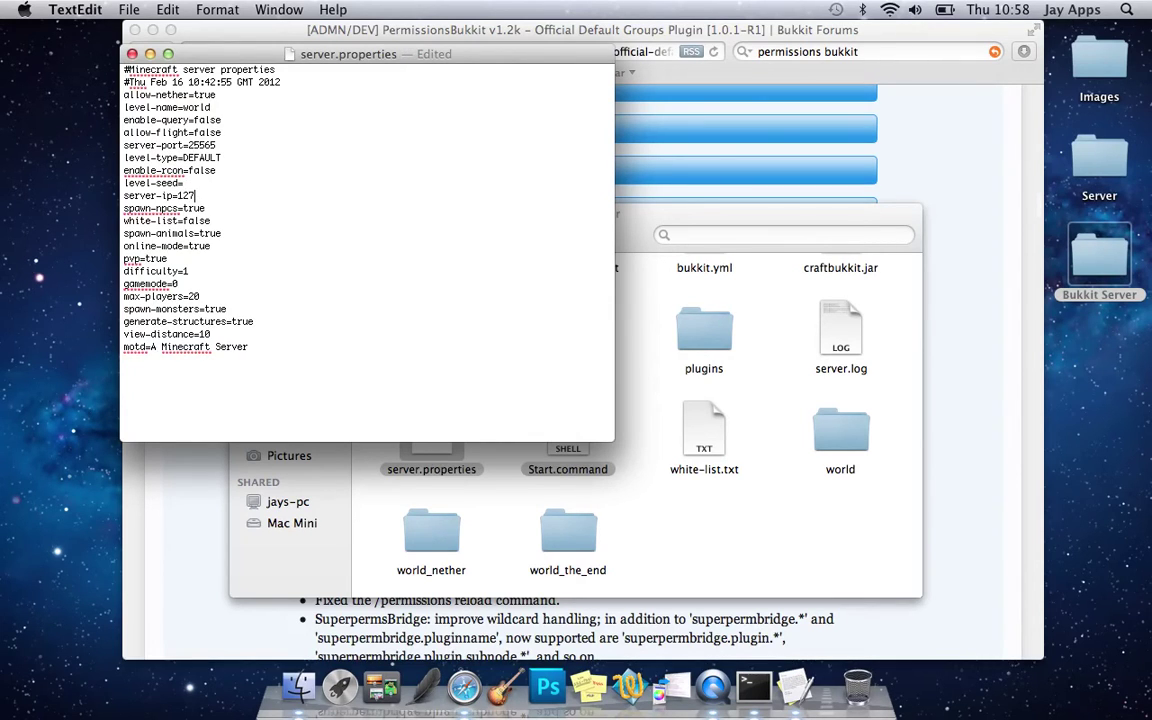
text(.0.0.1)
key(super+s)
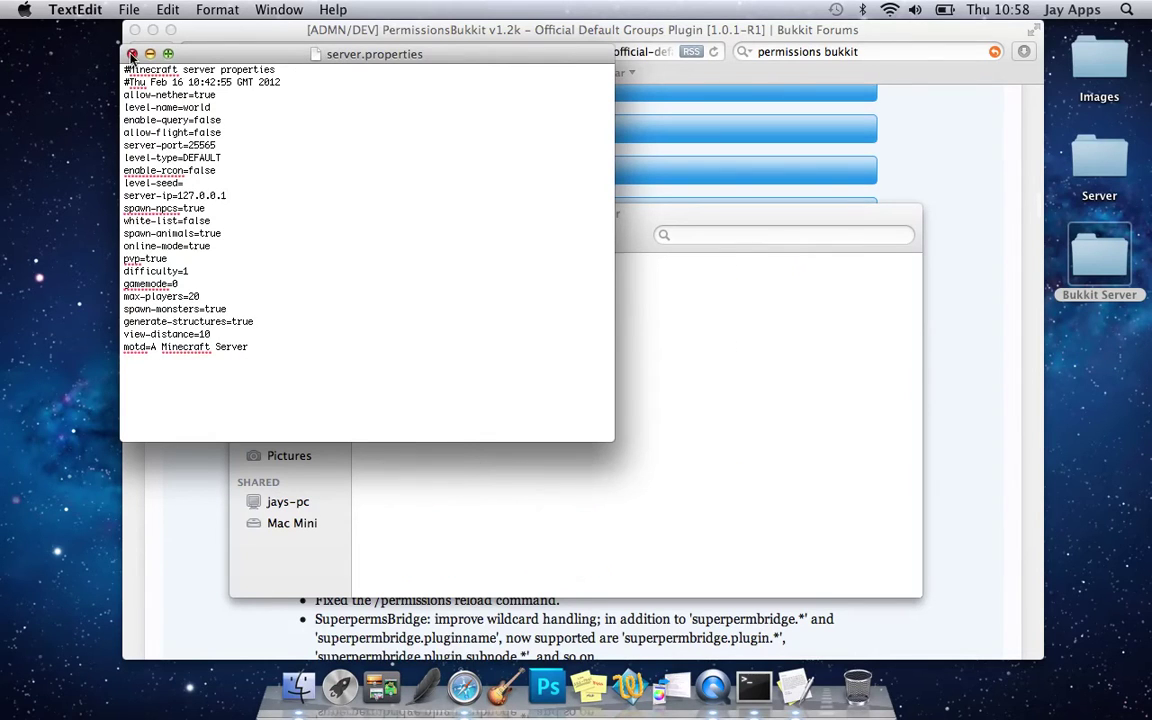
click(132, 54)
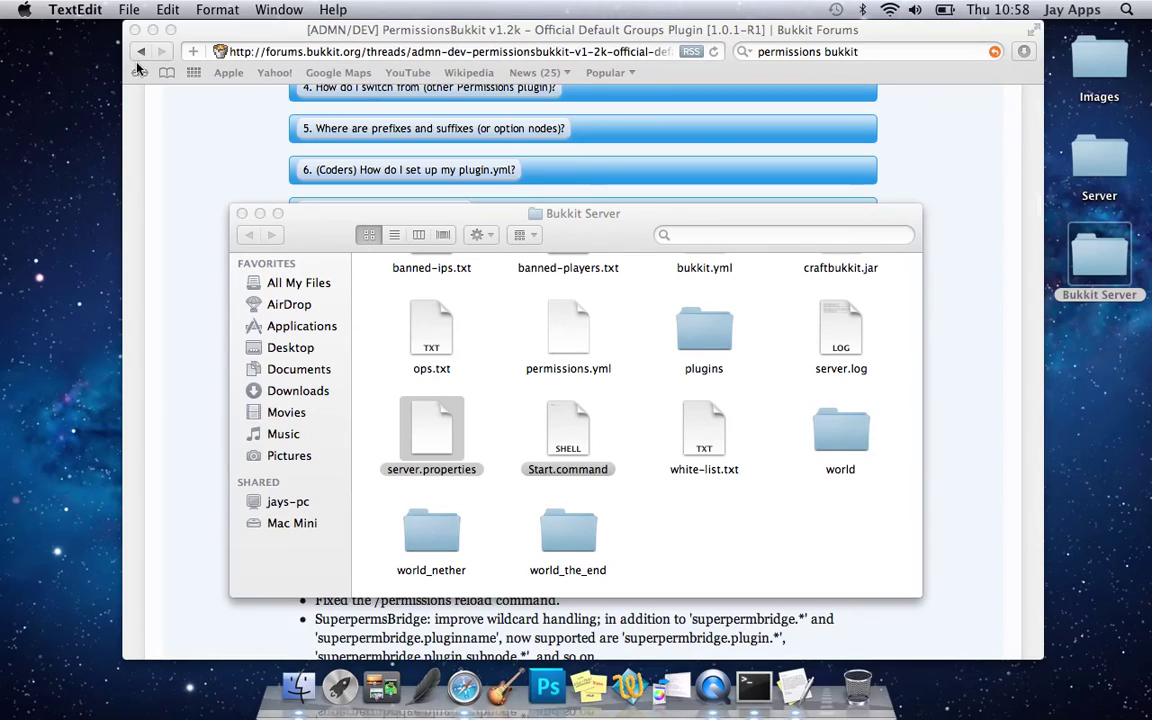
click(326, 235)
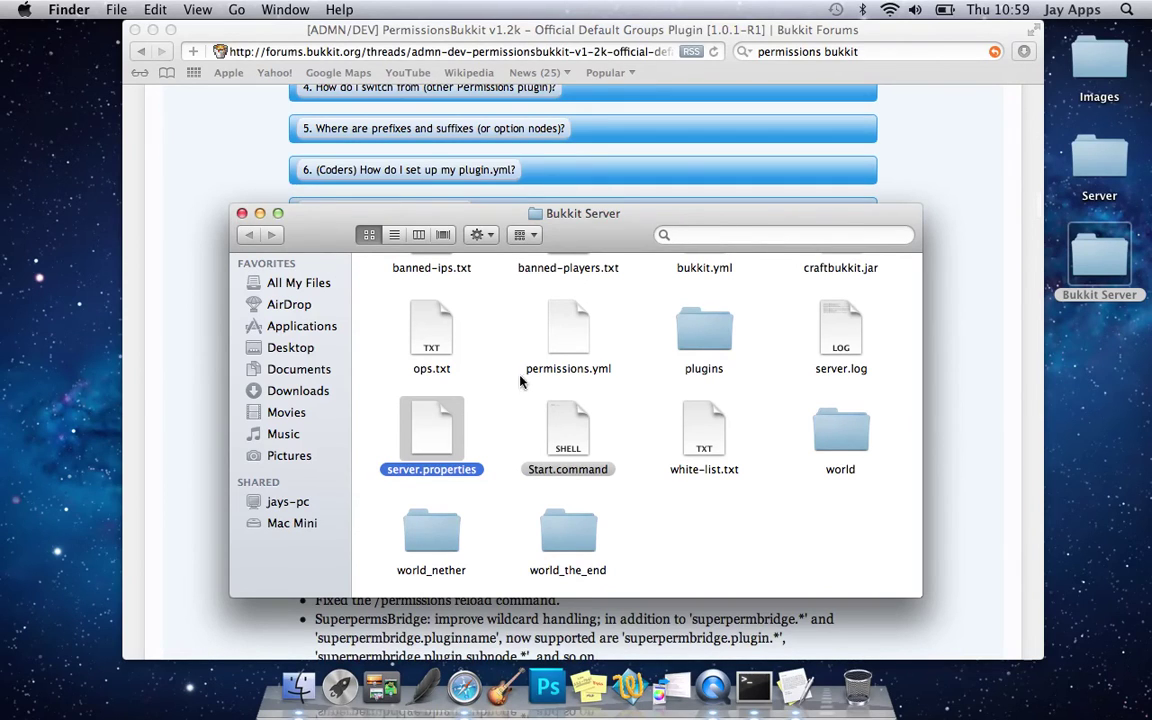
- Start the Bukkit server with Start.command, launch Minecraft via Spotlight, and focus the server console
click(558, 433)
double_click(558, 433)
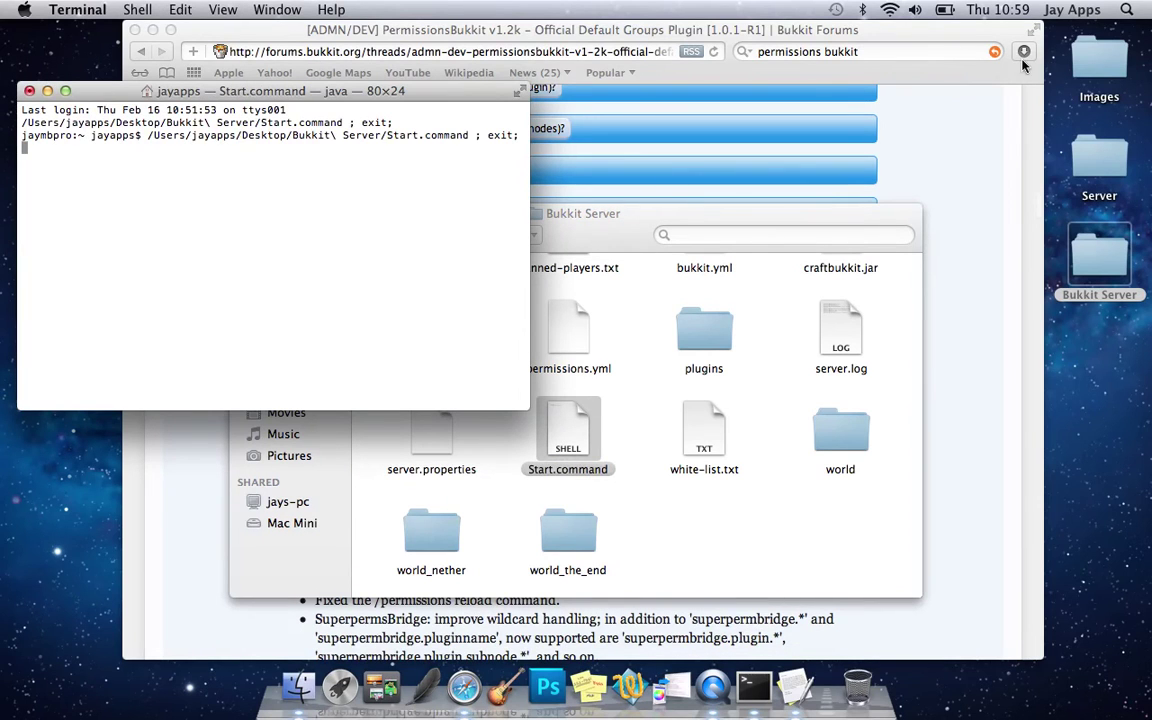
click(1126, 9)
text(mine)
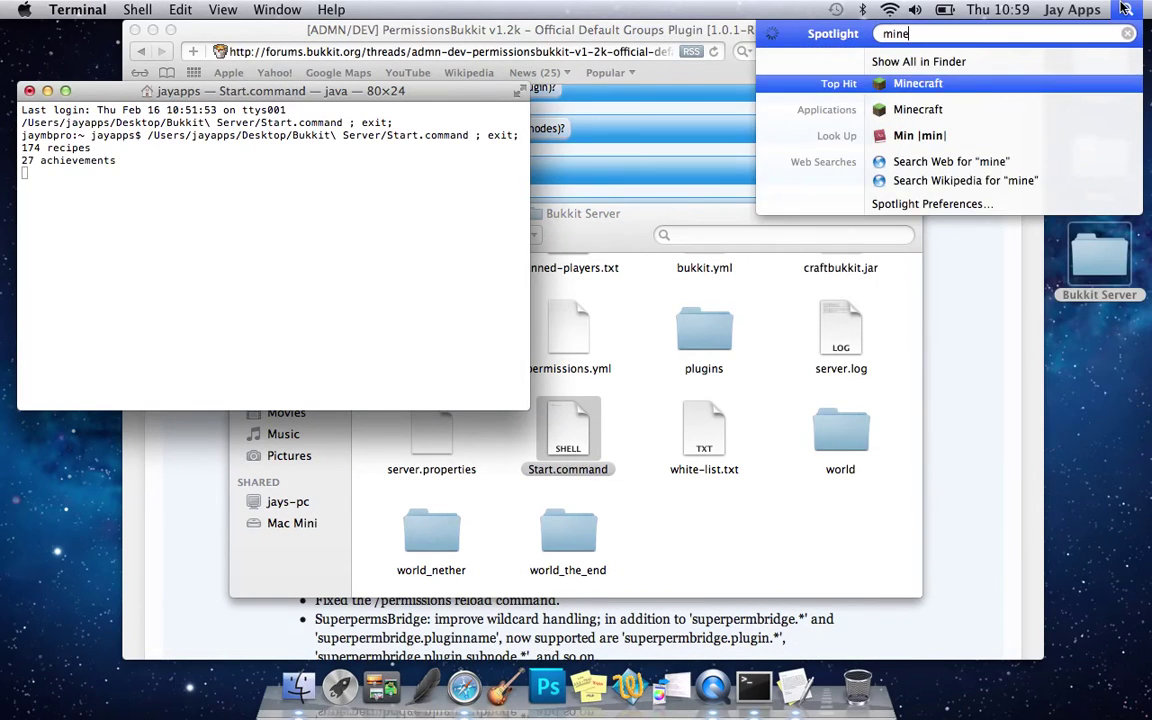
key(Return)
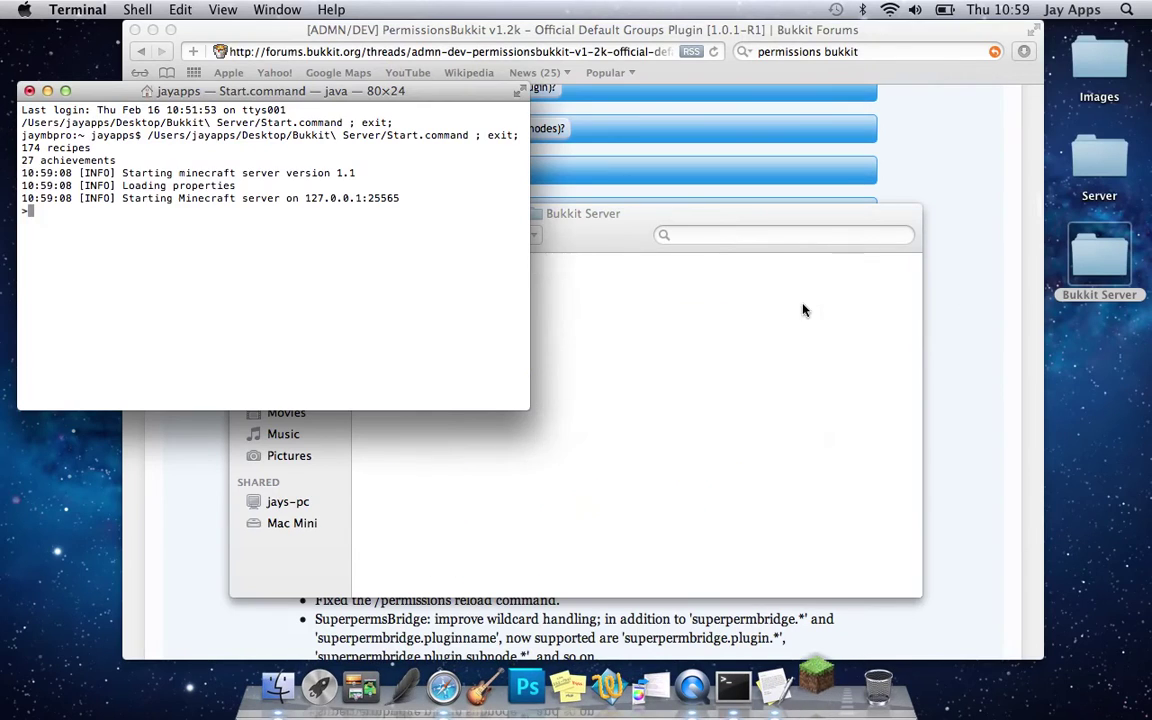
click(311, 278)
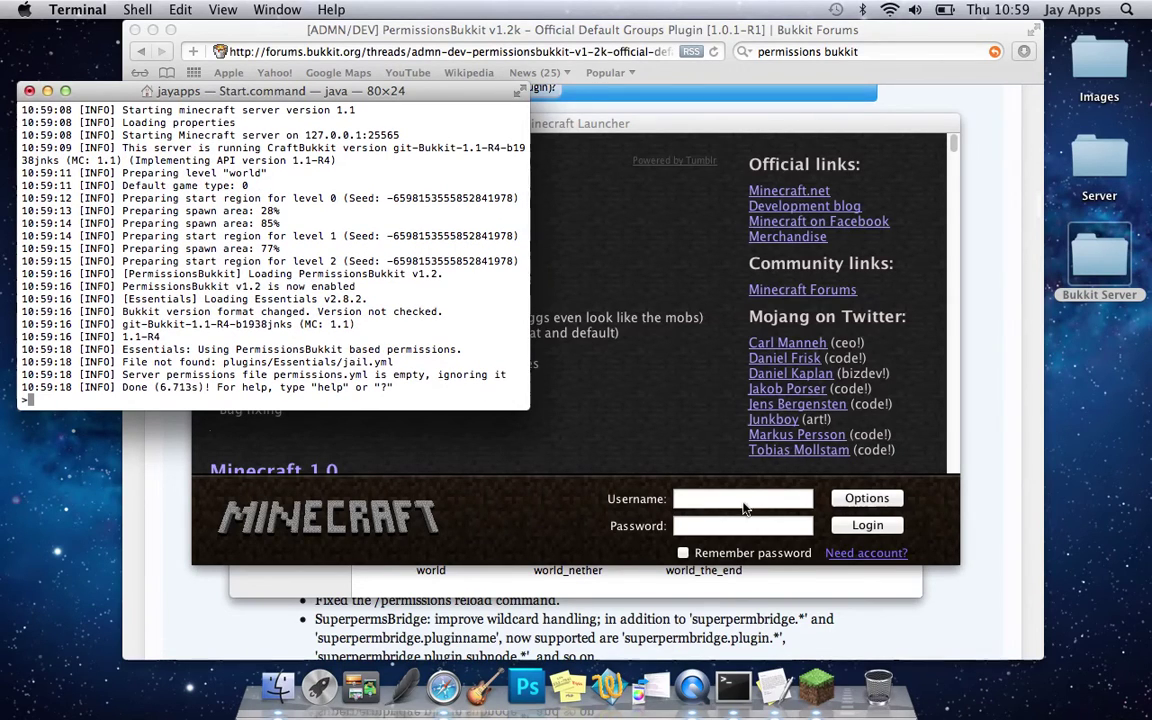
- Log in to the Minecraft Launcher with the account name and password
click(724, 498)
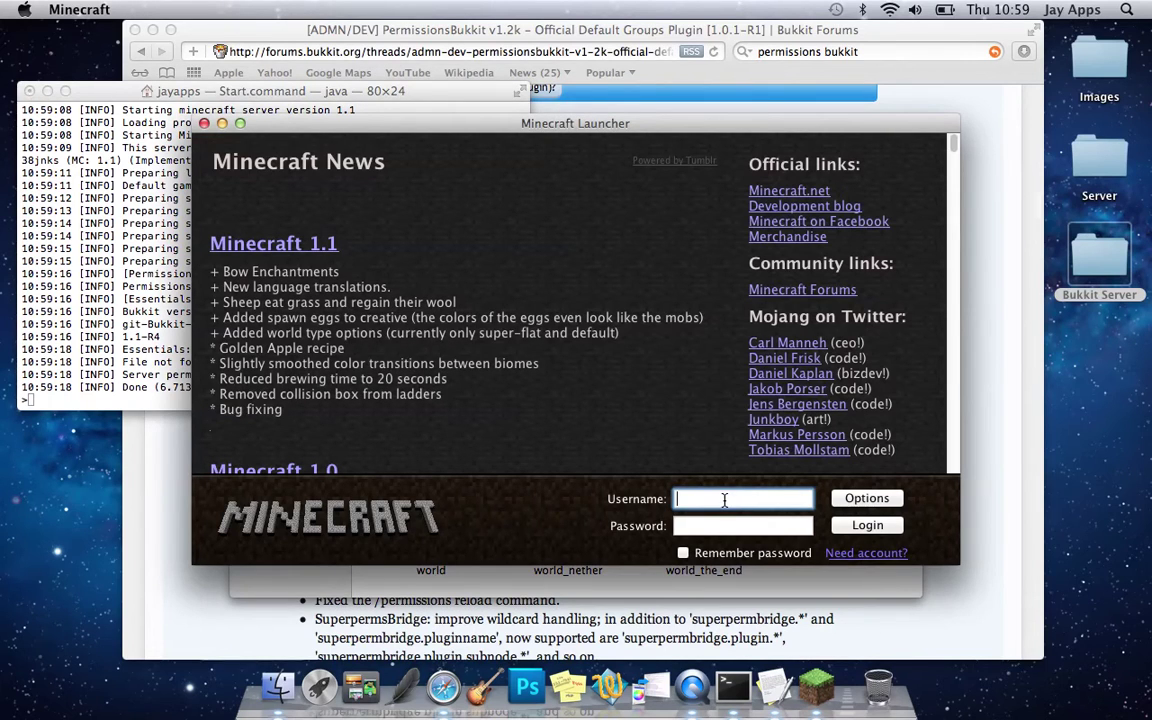
text(spook811)
click(700, 526)
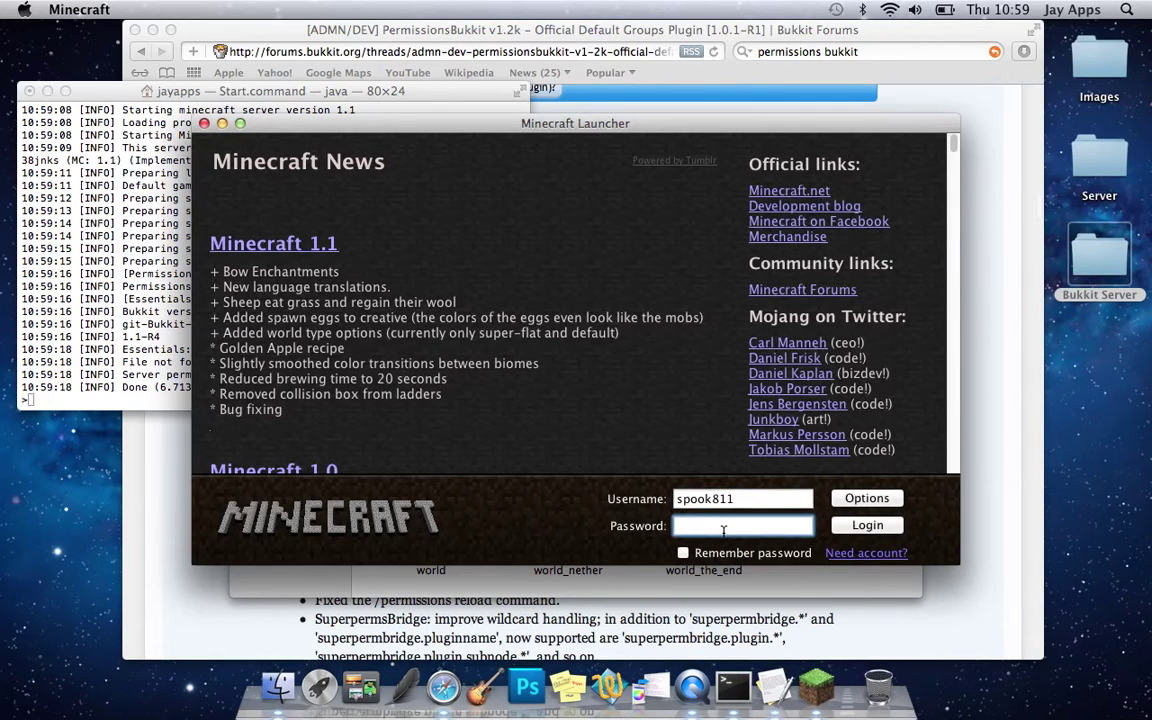
text(••••••••)
key(Return)
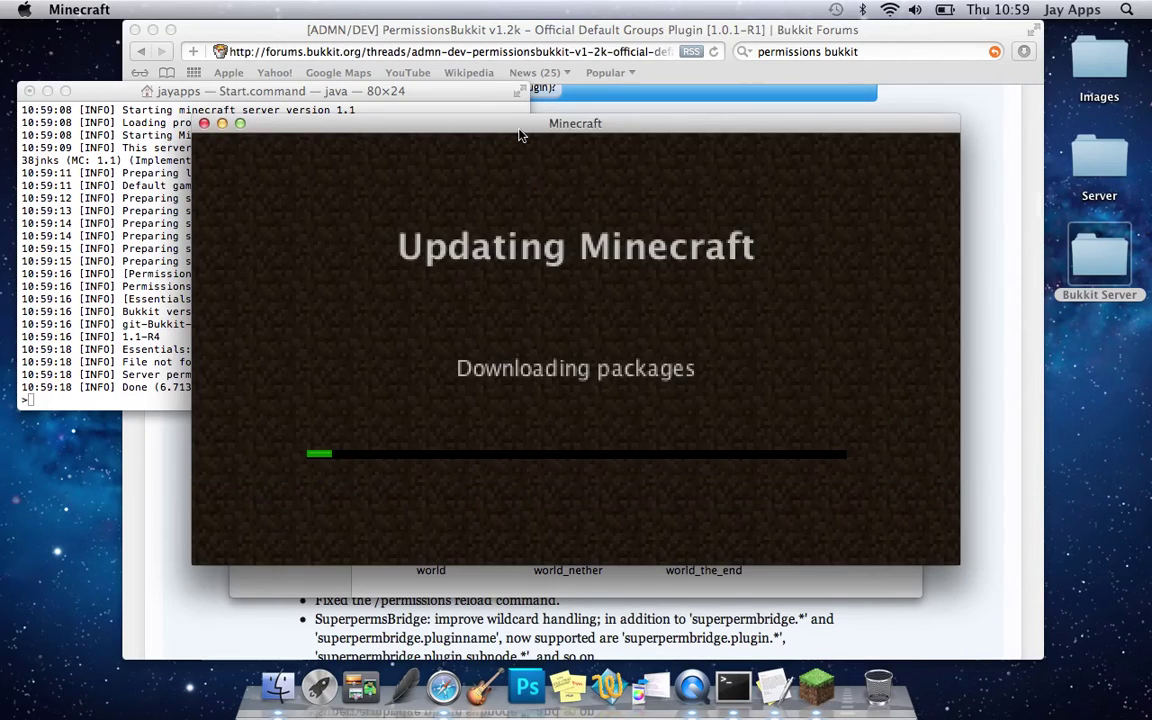
- Reposition the updating game window and bring the Minecraft 1.1 main menu to the front
drag(522, 130, 721, 243)
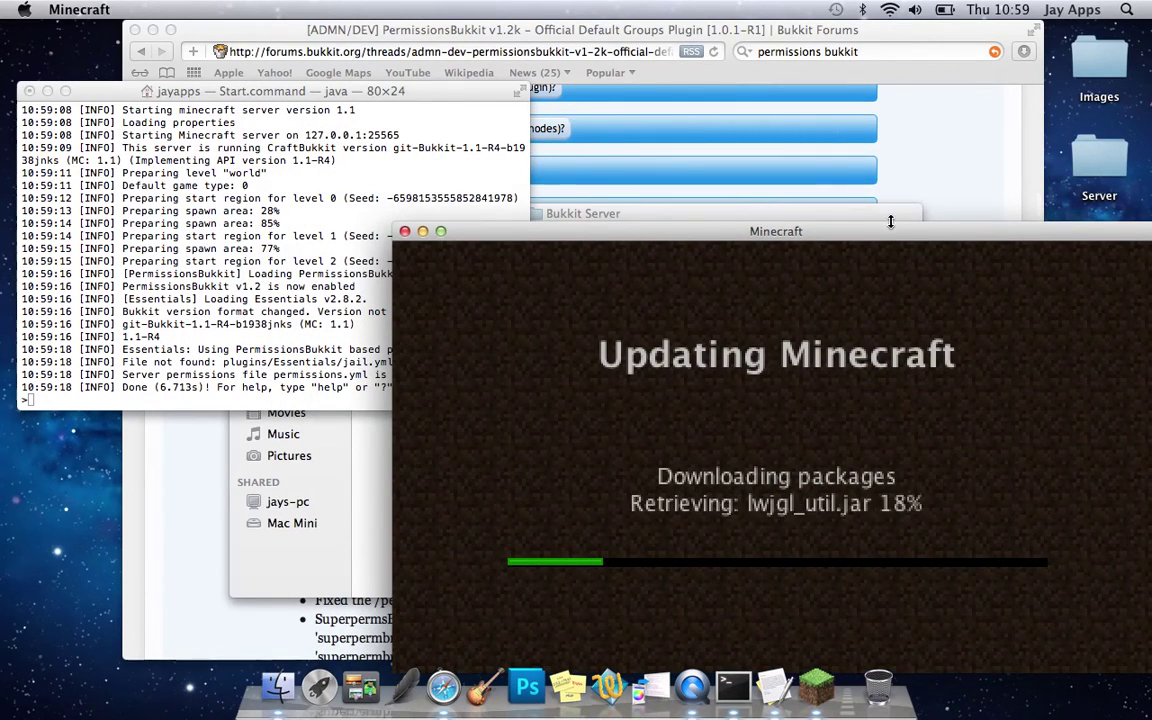
drag(888, 232, 864, 210)
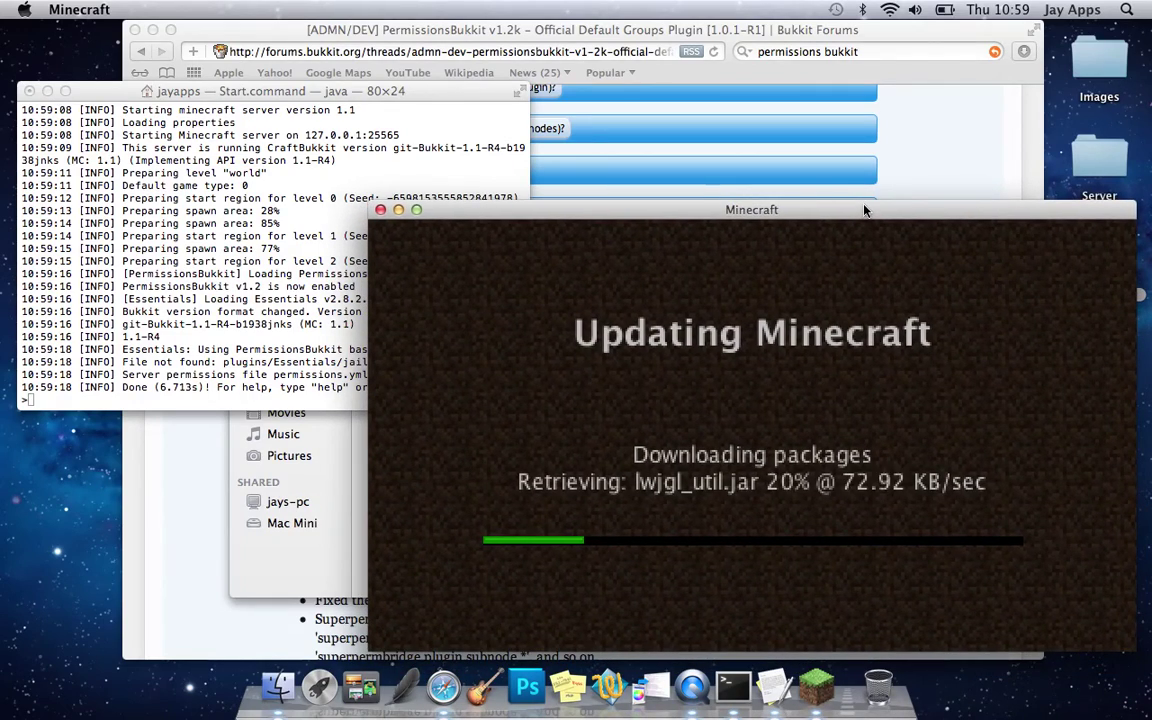
drag(327, 92, 319, 54)
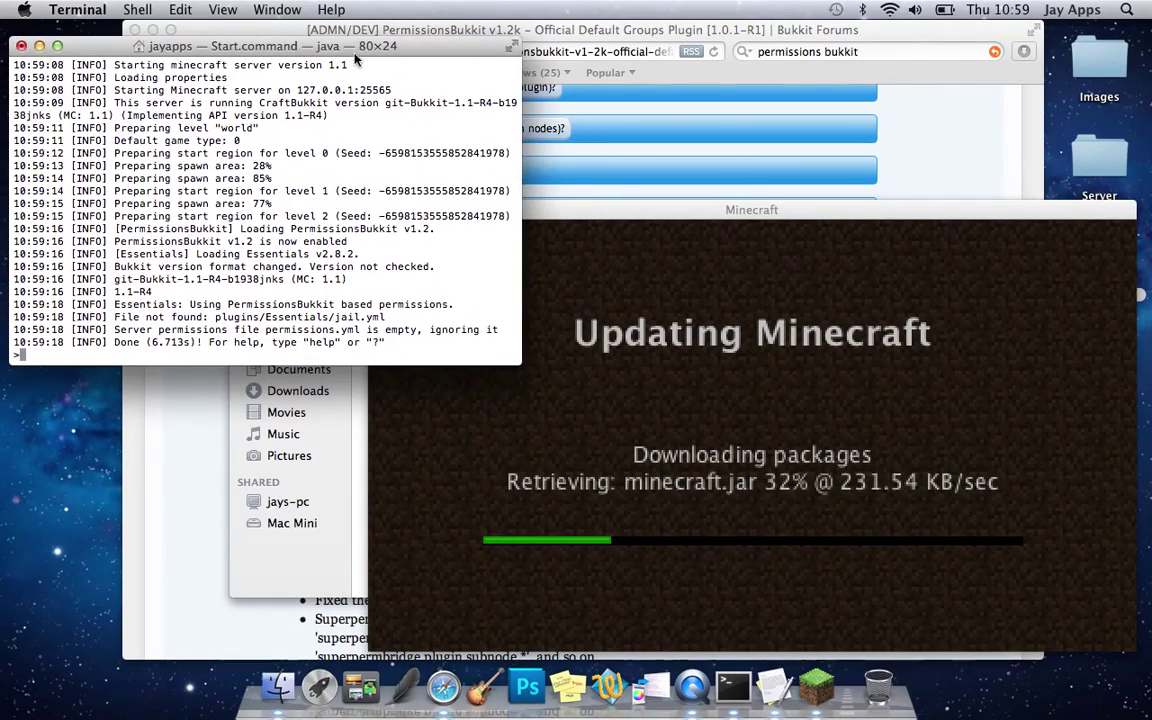
scroll(278, 141, up, 2)
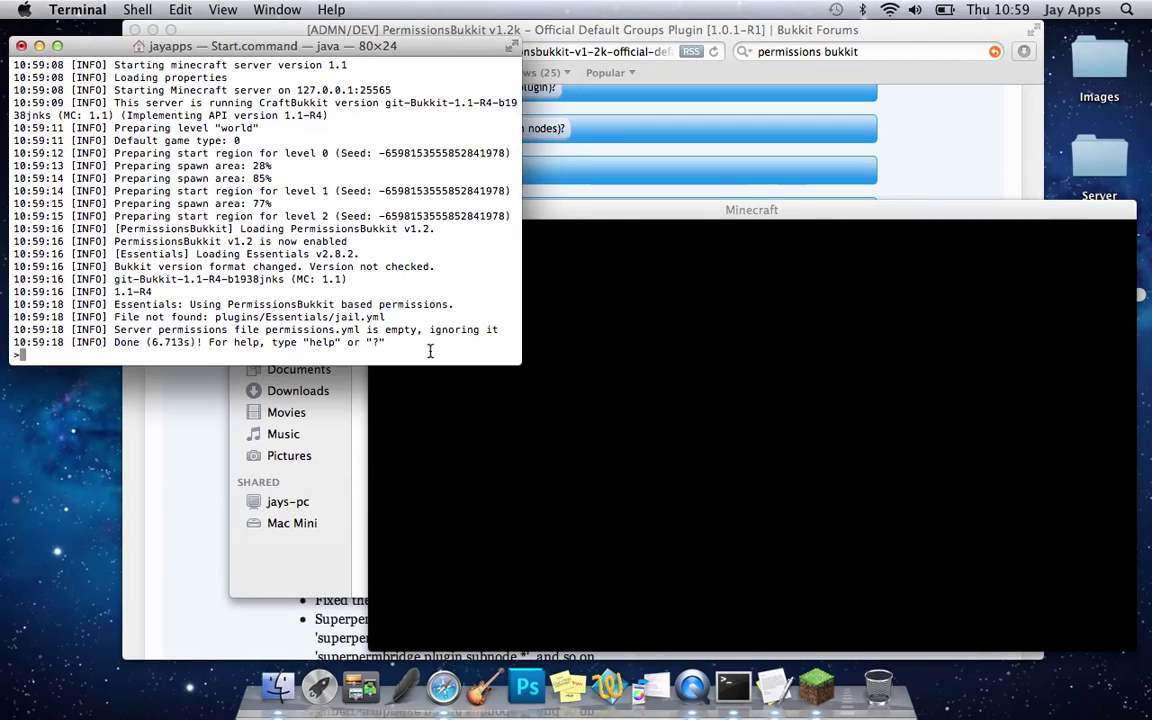
click(485, 406)
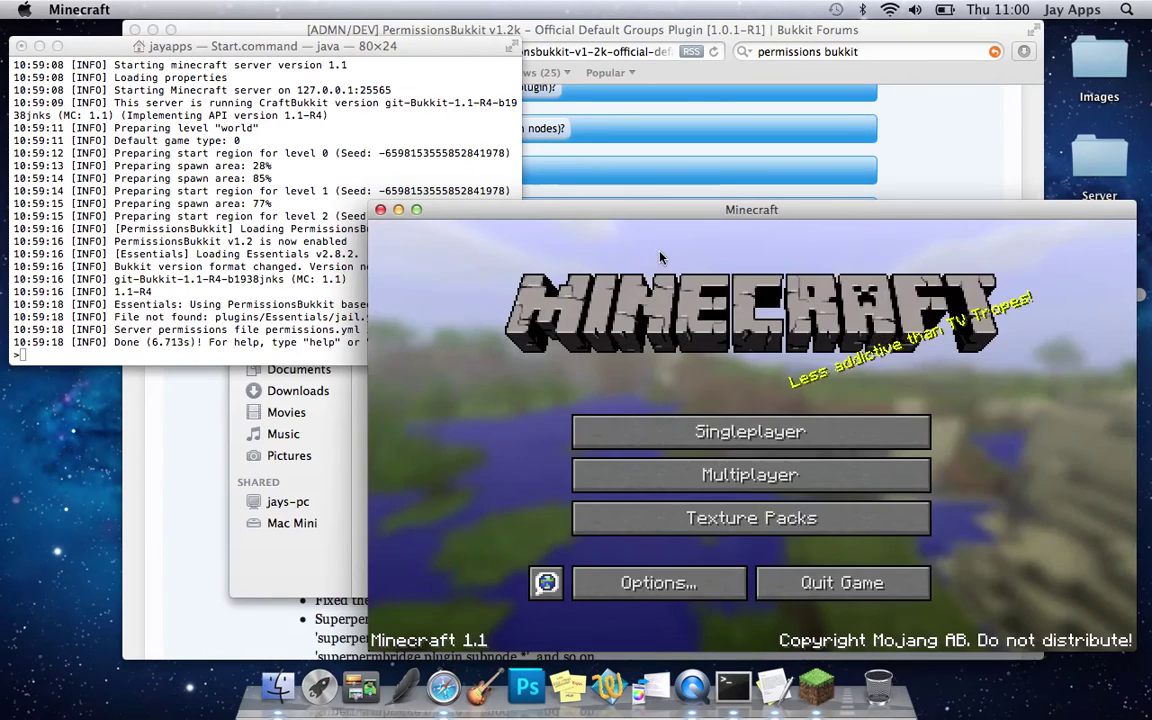
- Join the local server through Multiplayer Direct Connect using the address 'localhost'
click(760, 478)
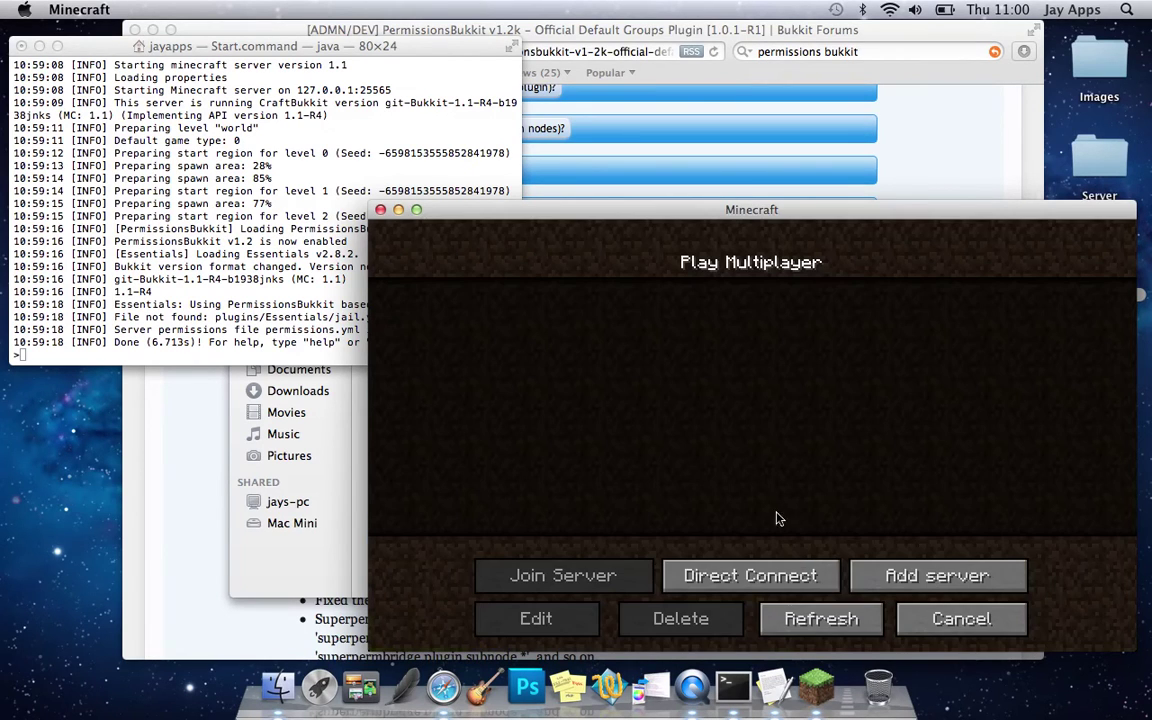
click(765, 575)
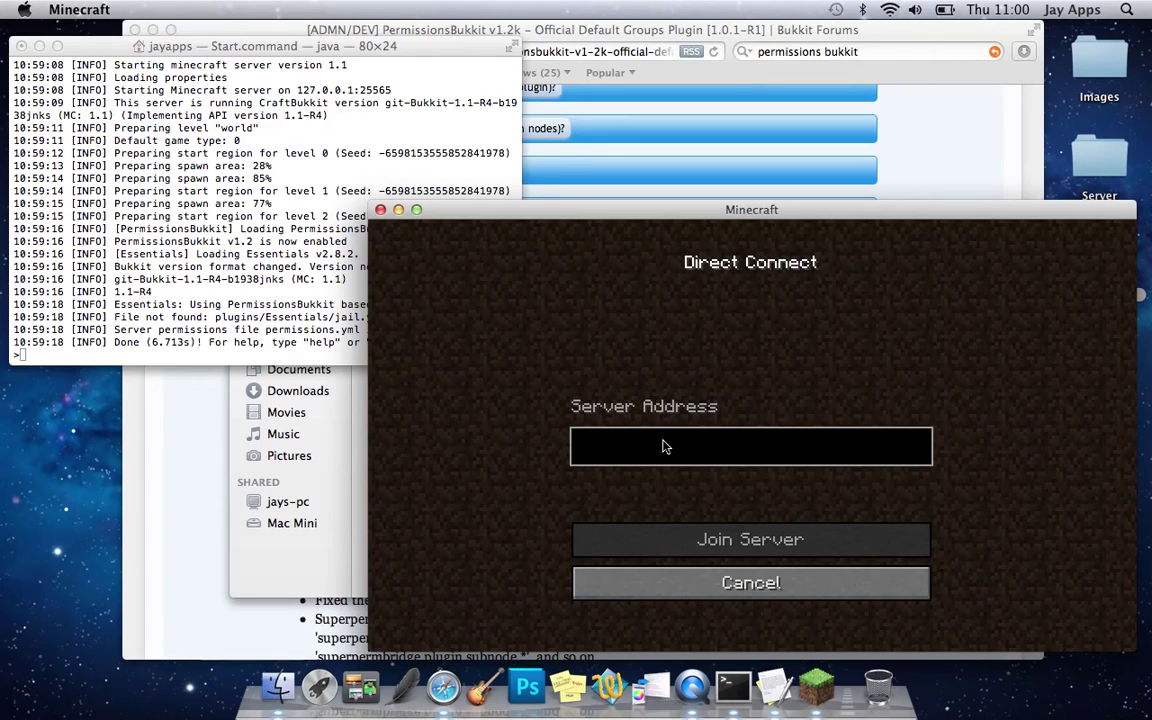
text(loca)
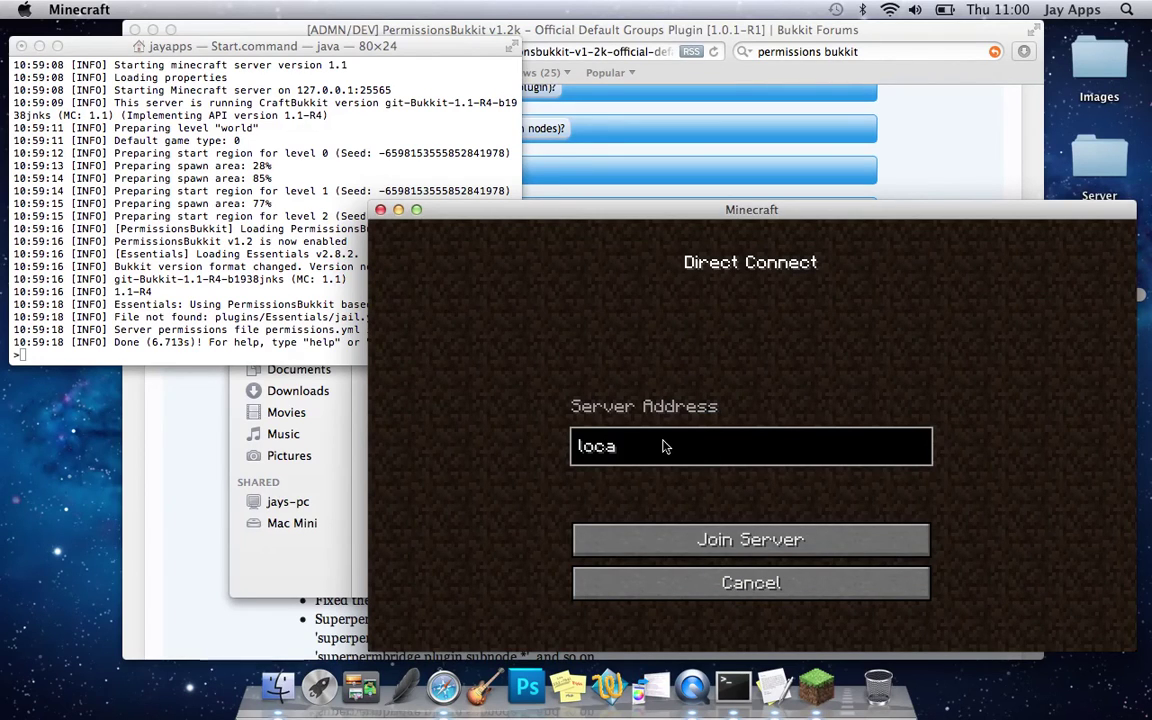
text(lhost)
key(BackSpace)
key(BackSpace)
text(st)
click(678, 529)
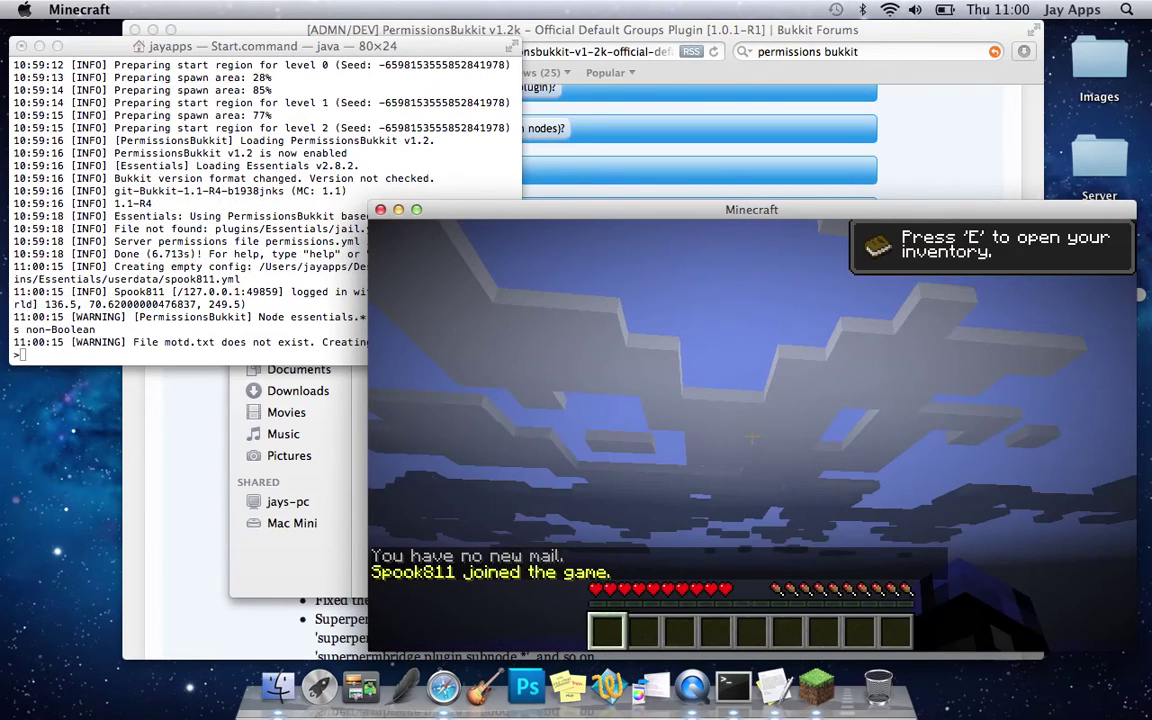
mouse_move(752, 437)
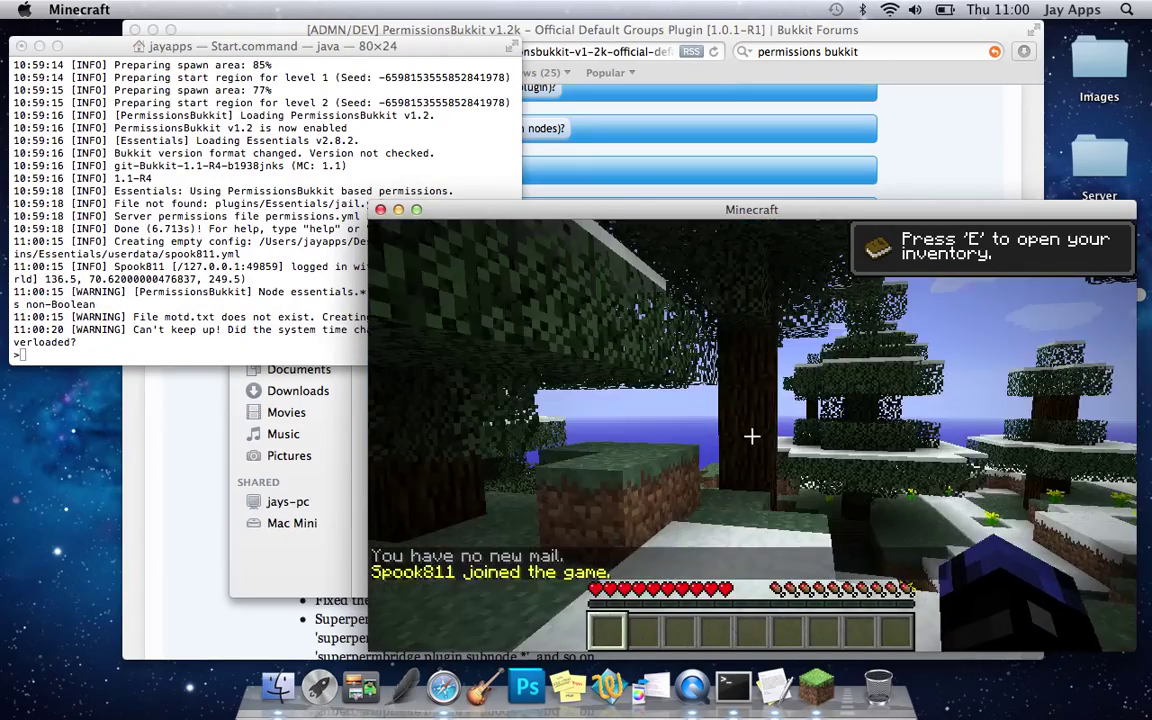
key(t)
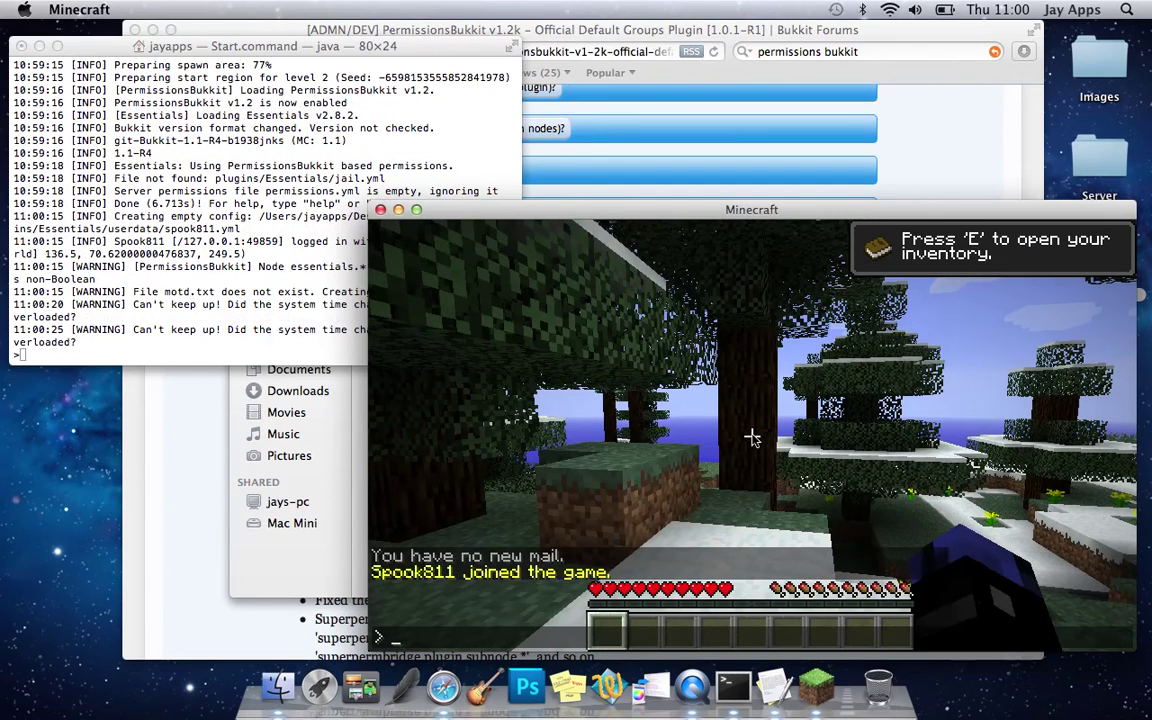
- Run /permissions, then /permissions dump for the player, in chat
text(/p)
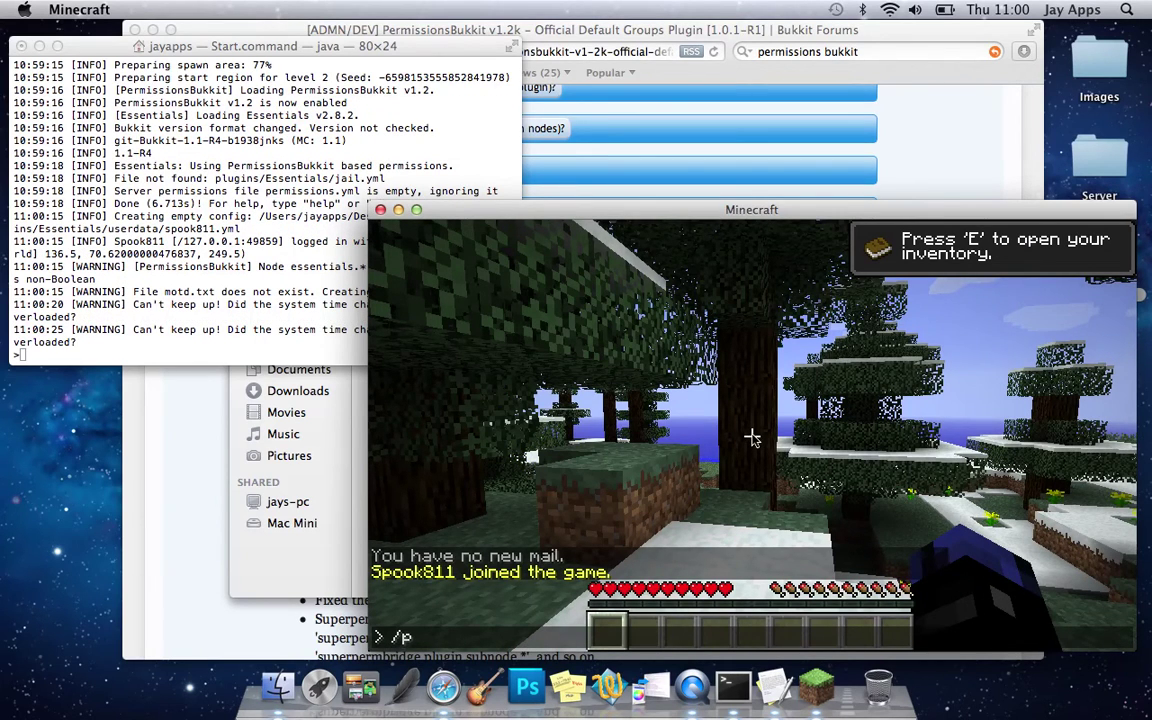
text(ermissi)
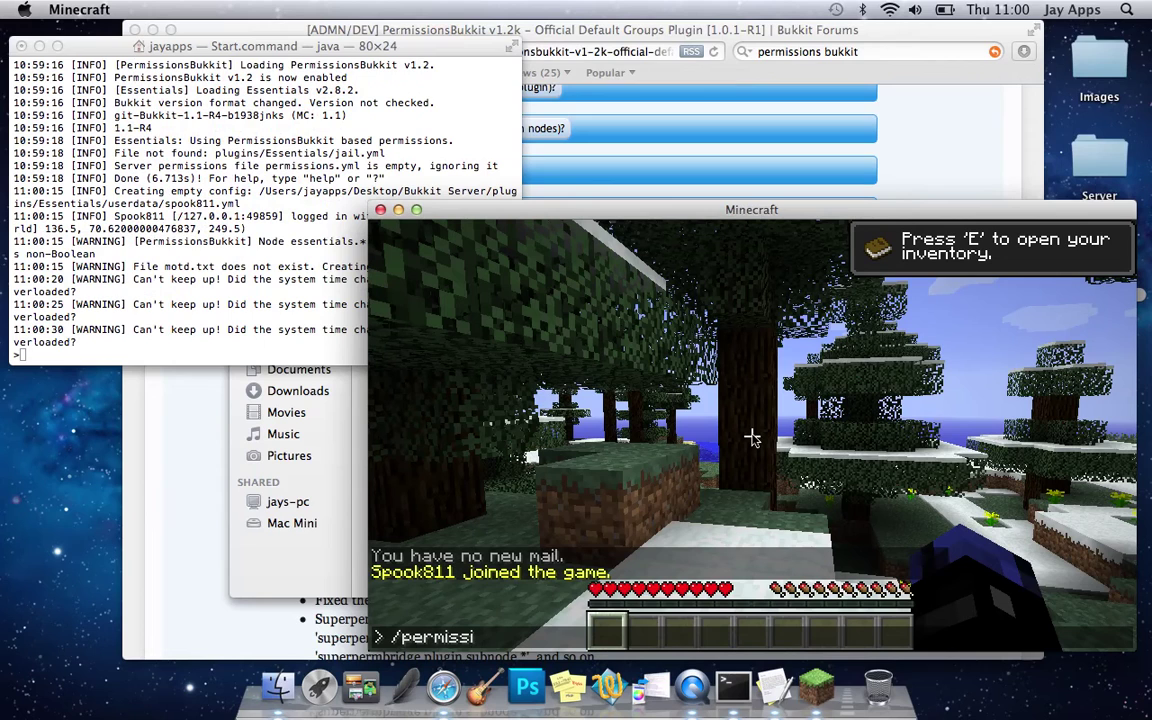
text(ons)
key(Return)
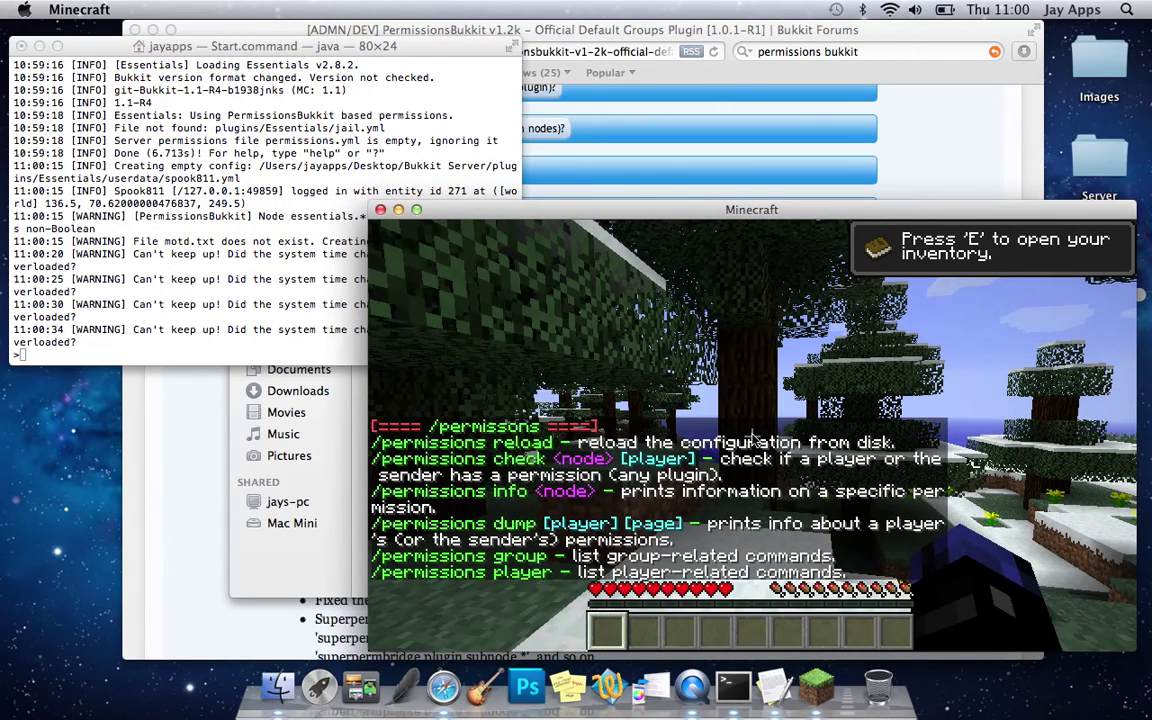
key(t)
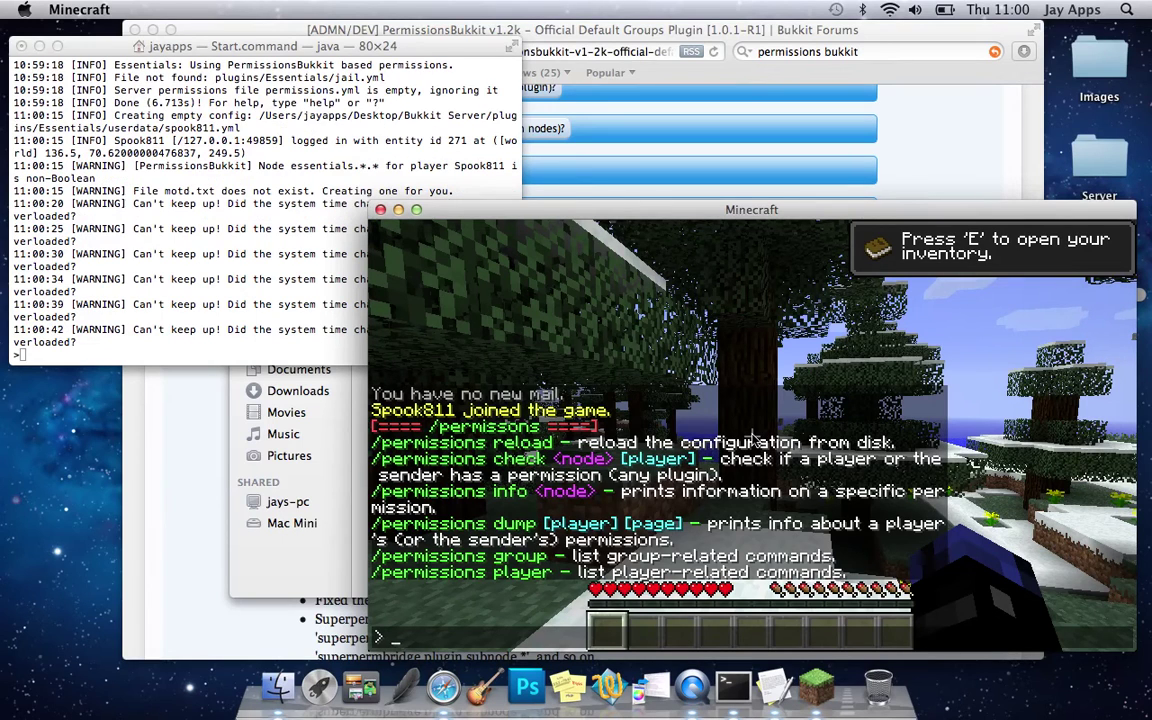
text(/permissions)
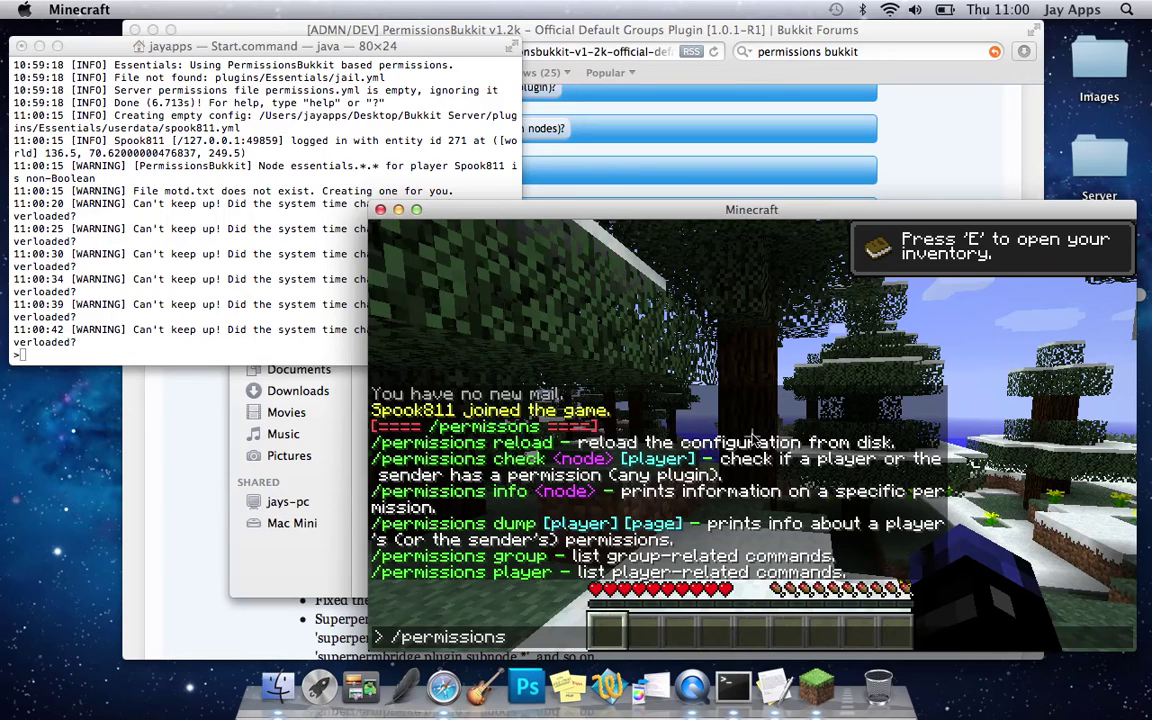
text( dump Spook811)
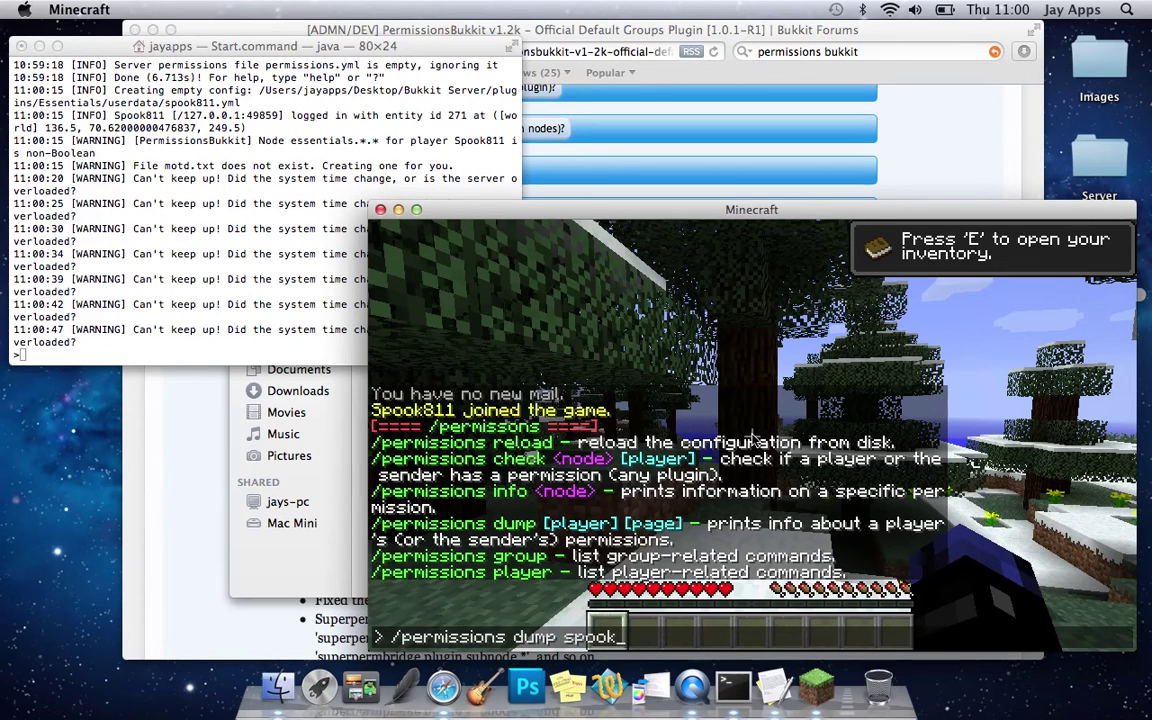
key(Return)
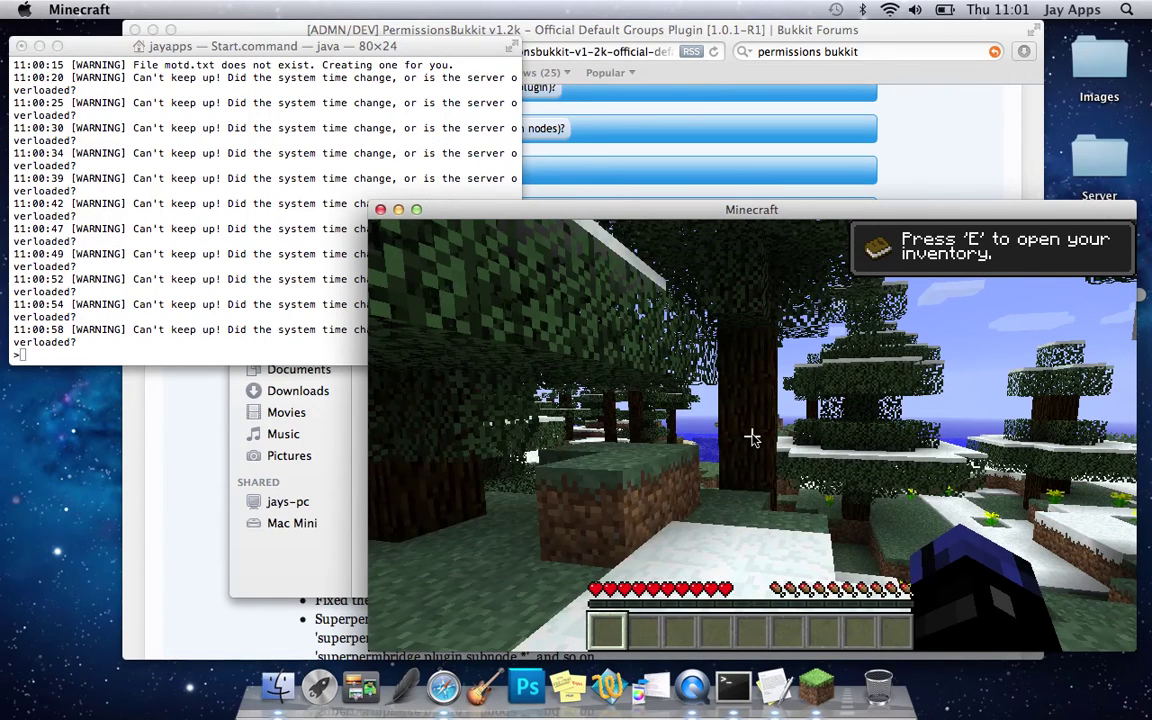
key(t)
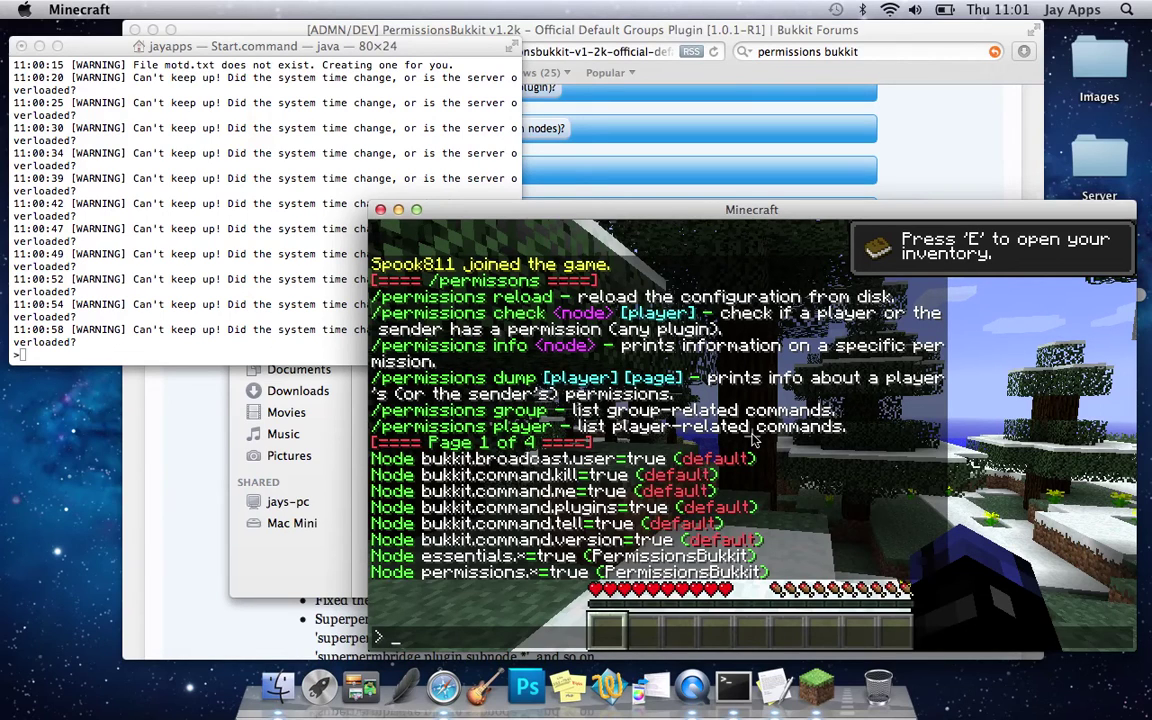
- Run /weather rain from the chat
text(t/)
key(BackSpace)
key(BackSpace)
text(/weather)
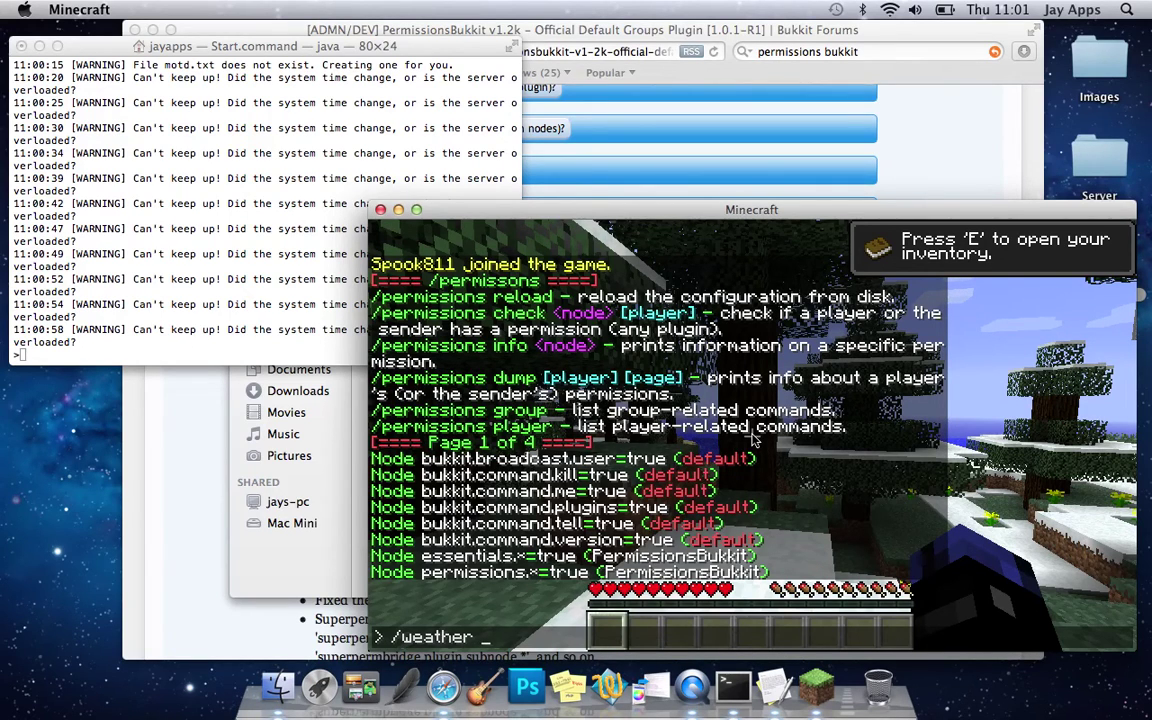
text( rain)
key(Return)
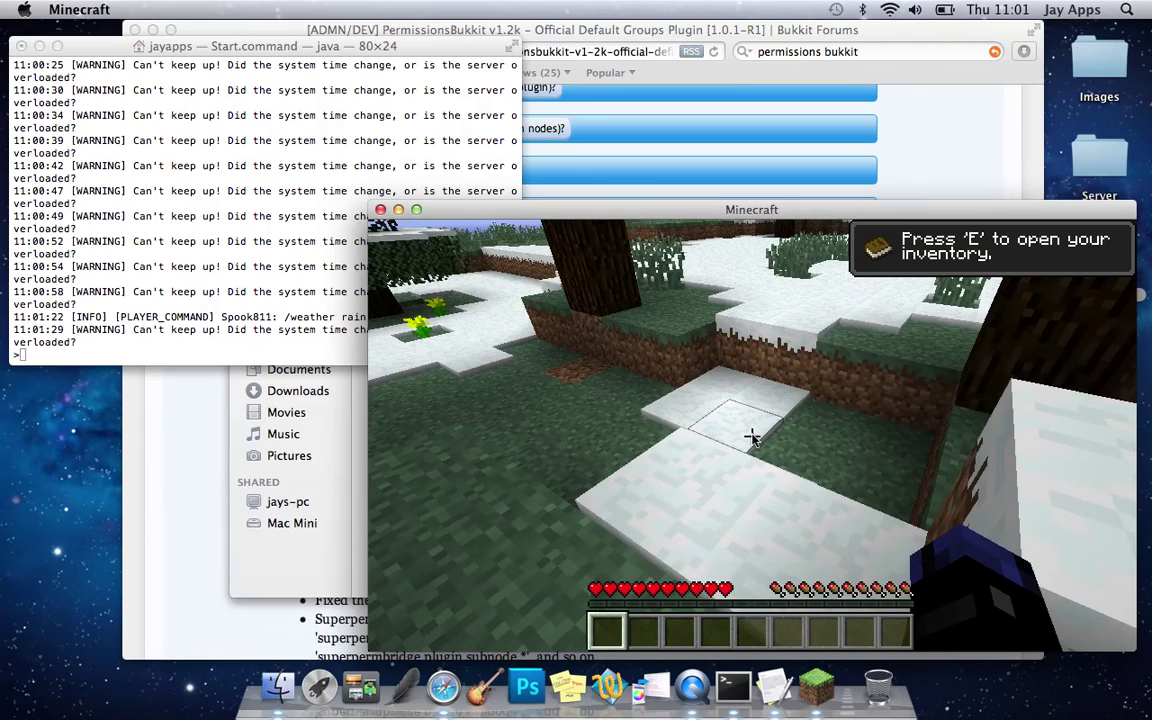
- Set the world time to night with /time night, then pause the game
key(slash)
text(time)
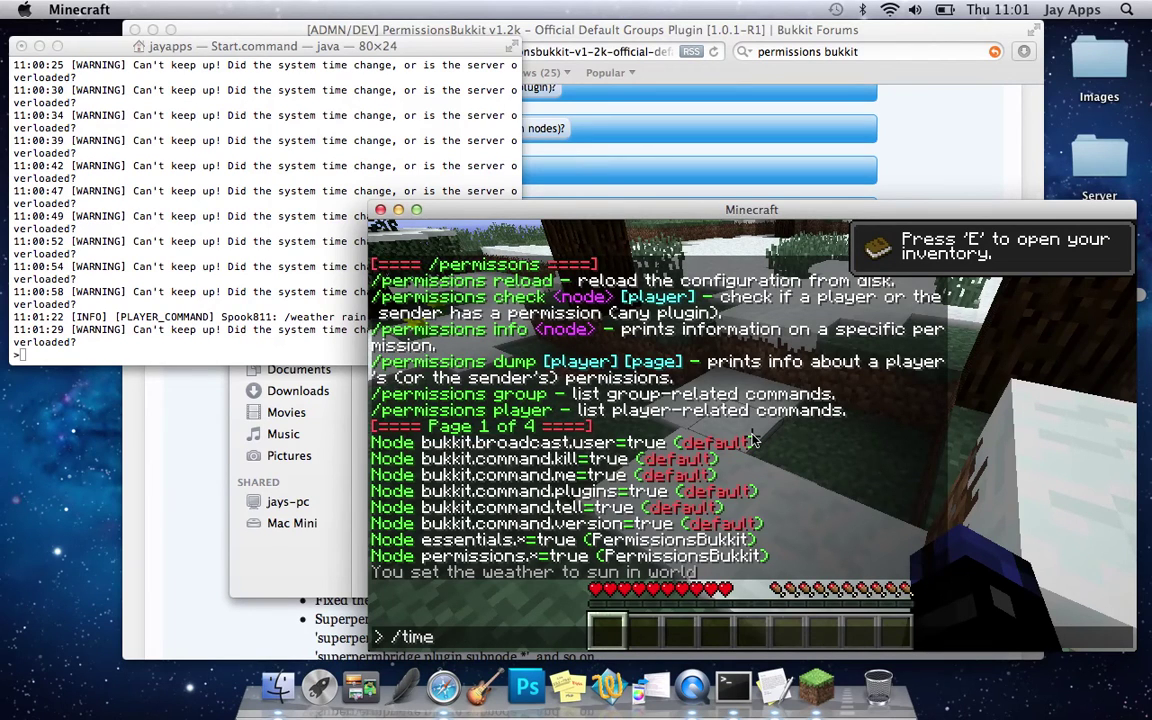
text( set)
key(BackSpace)
key(BackSpace)
key(BackSpace)
key(BackSpace)
text(night)
key(Return)
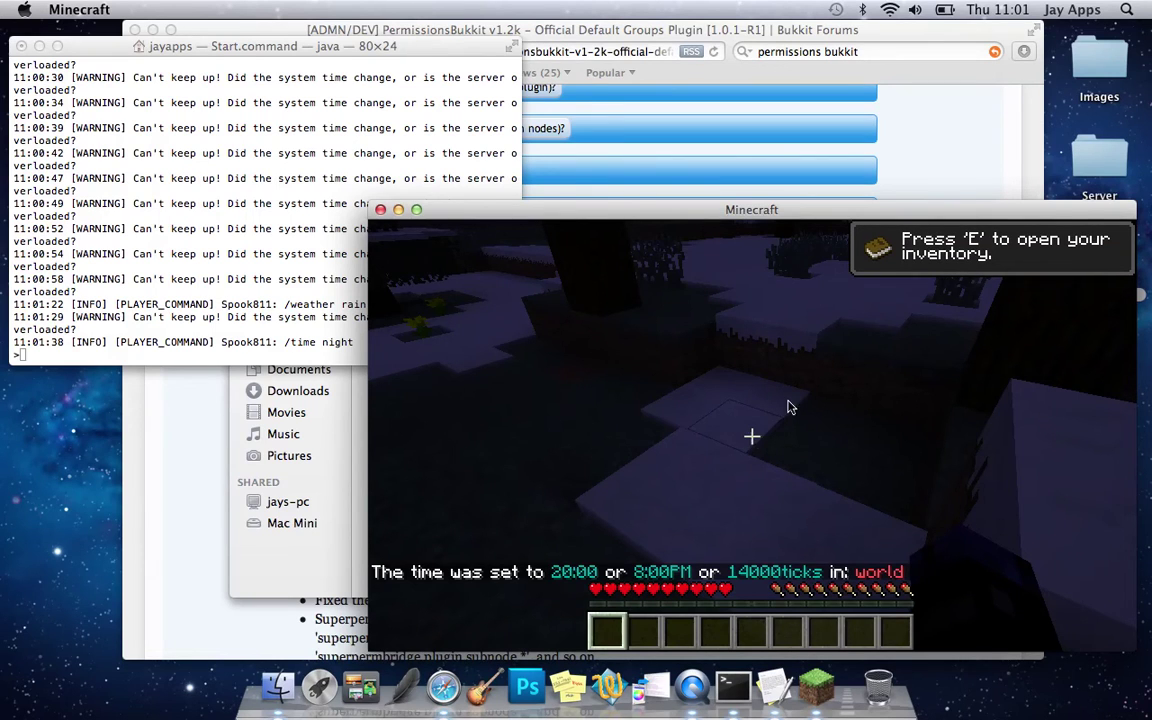
key(Escape)
drag(1081, 213, 929, 214)
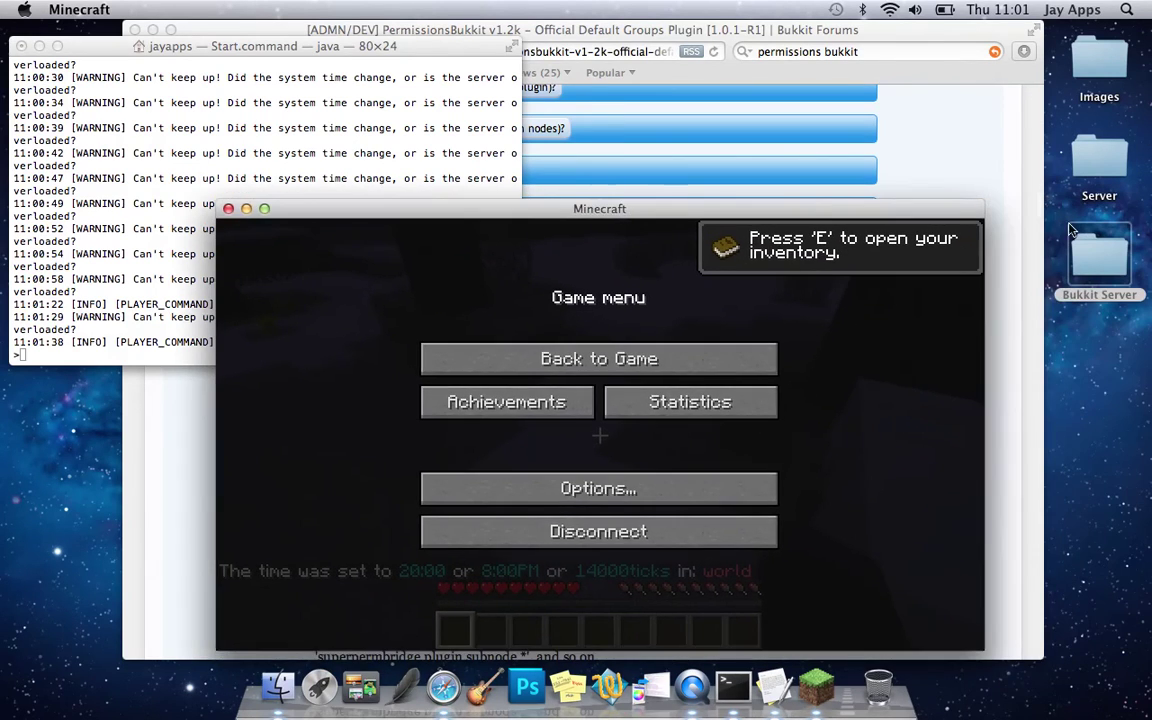
- Go to Bukkit Server > plugins > PermissionsBukkit in Finder and open config.yml
double_click(1099, 260)
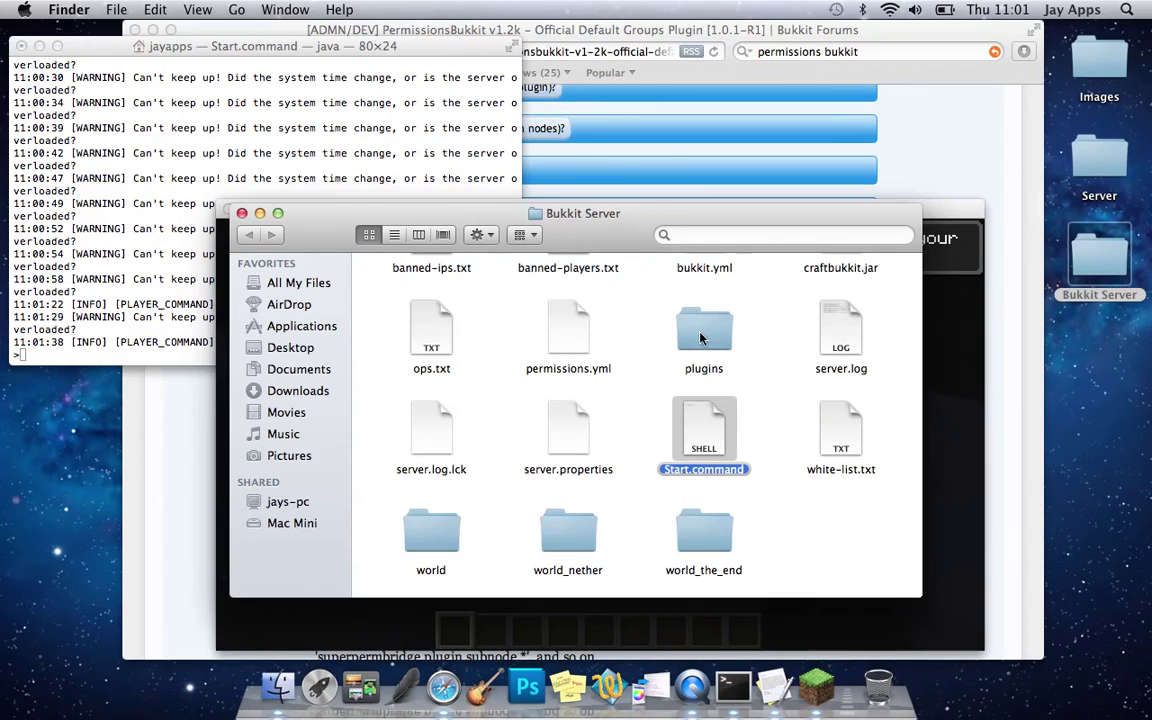
double_click(704, 328)
double_click(668, 302)
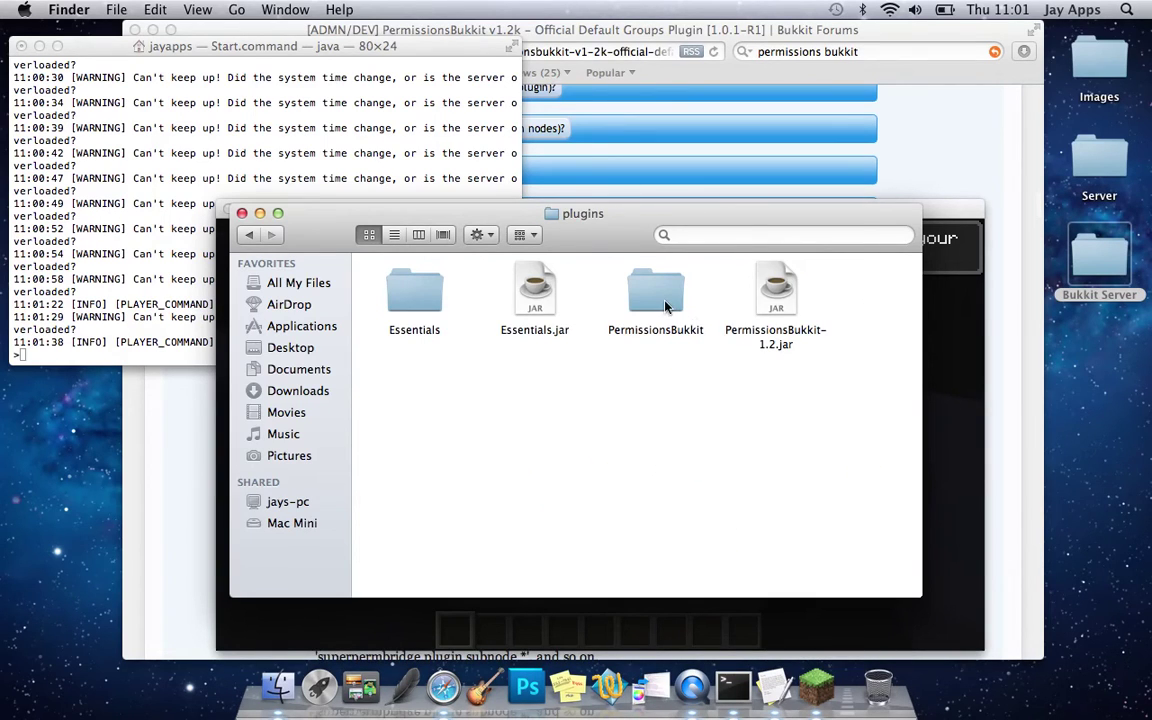
double_click(405, 298)
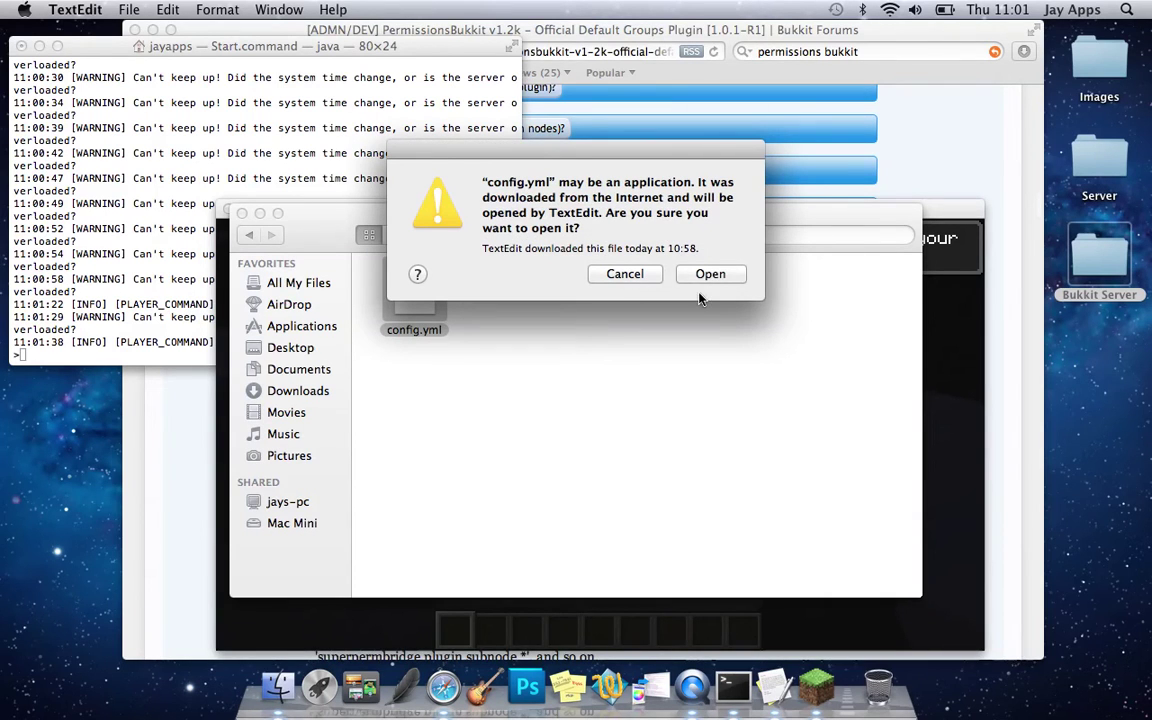
- Open config.yml anyway and change the player's group from admin to user
click(710, 273)
key(XF86AudioMute)
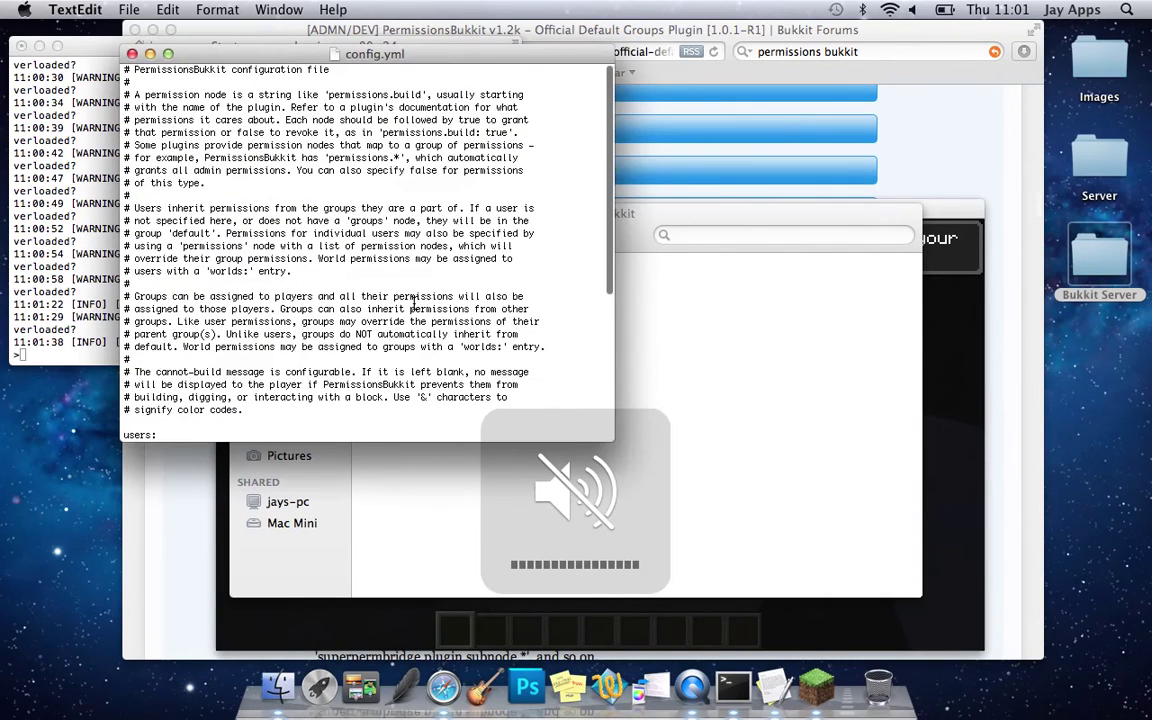
scroll(406, 344, down, 10)
scroll(406, 344, up, 1)
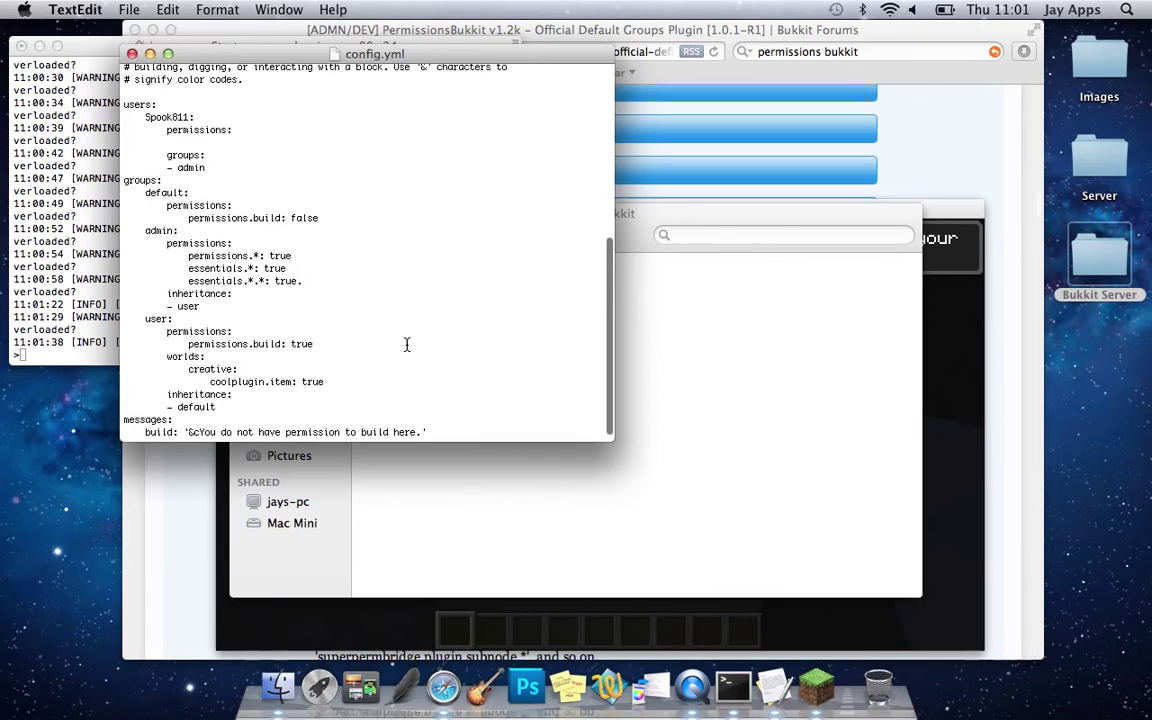
double_click(181, 117)
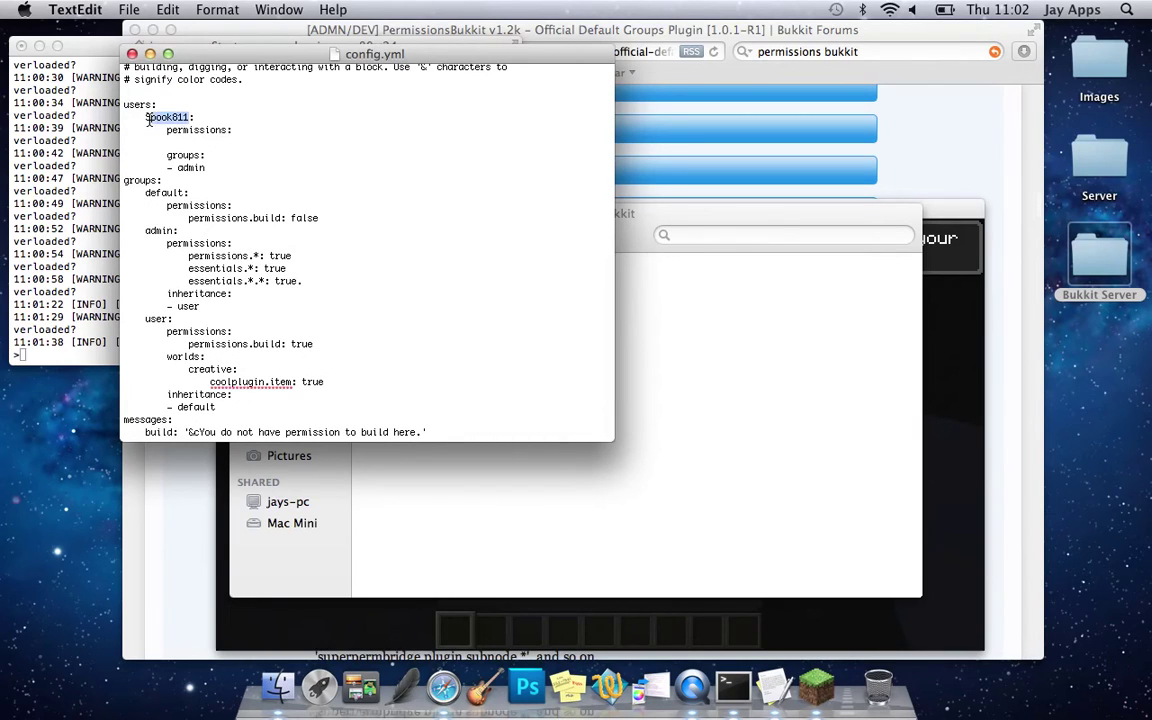
double_click(195, 168)
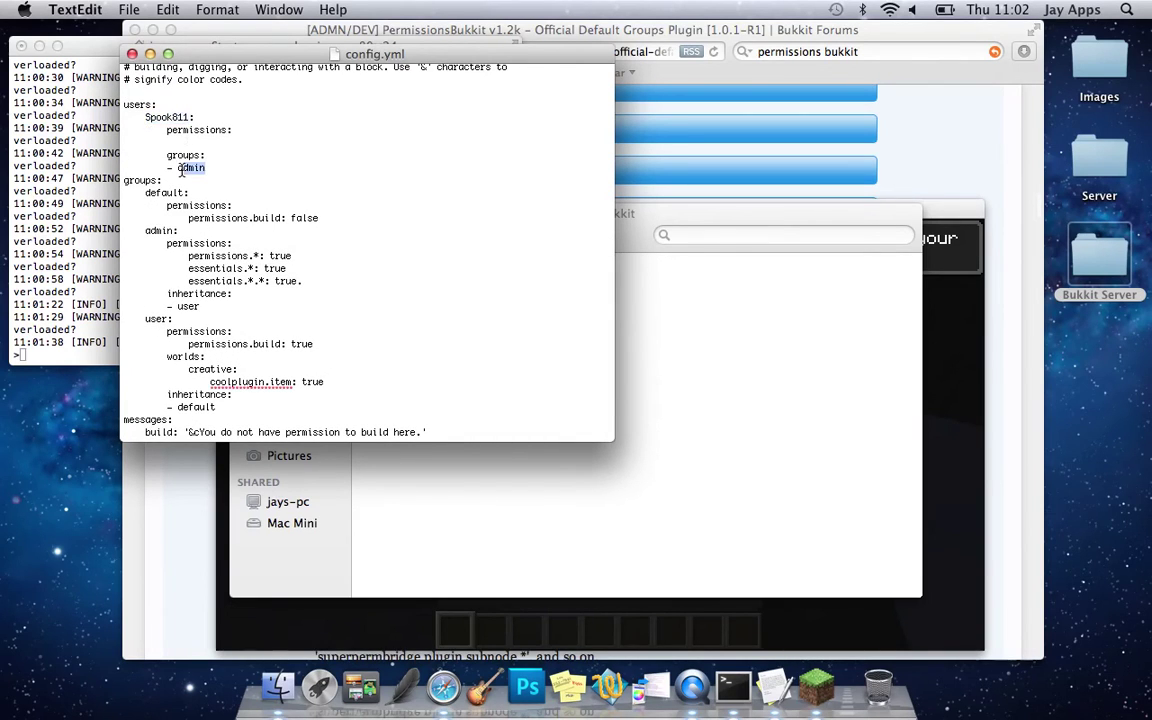
text(user)
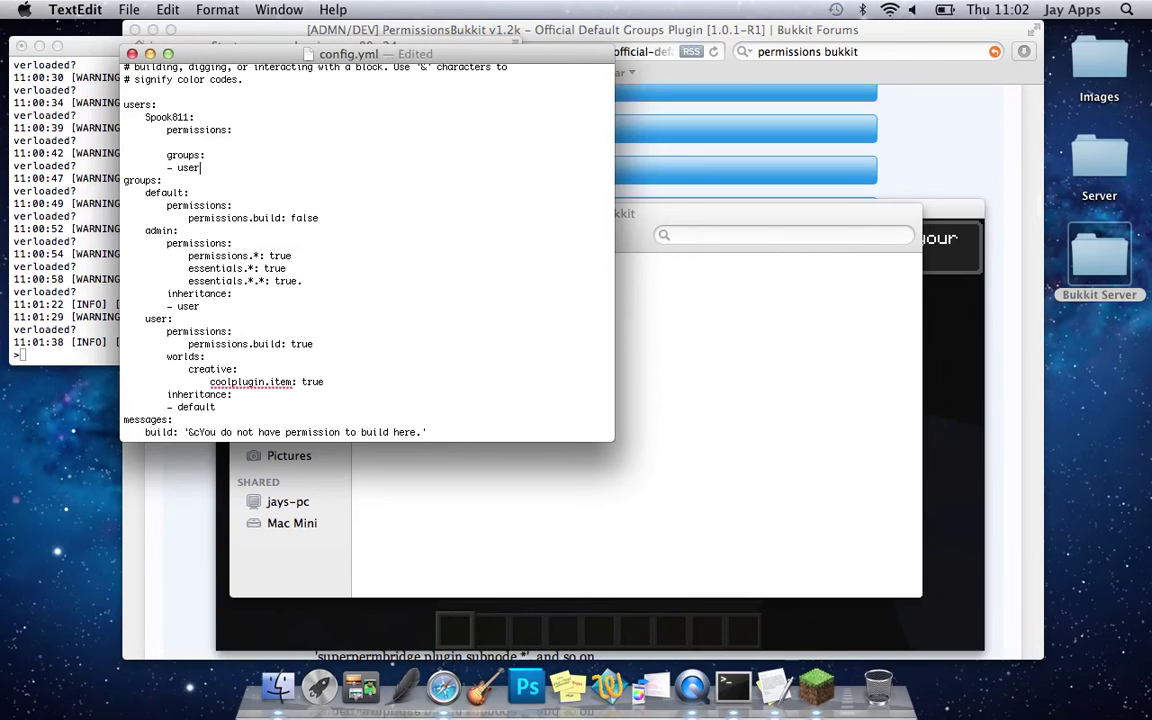
- Begin typing 're' in the server console, then save config.yml
click(97, 266)
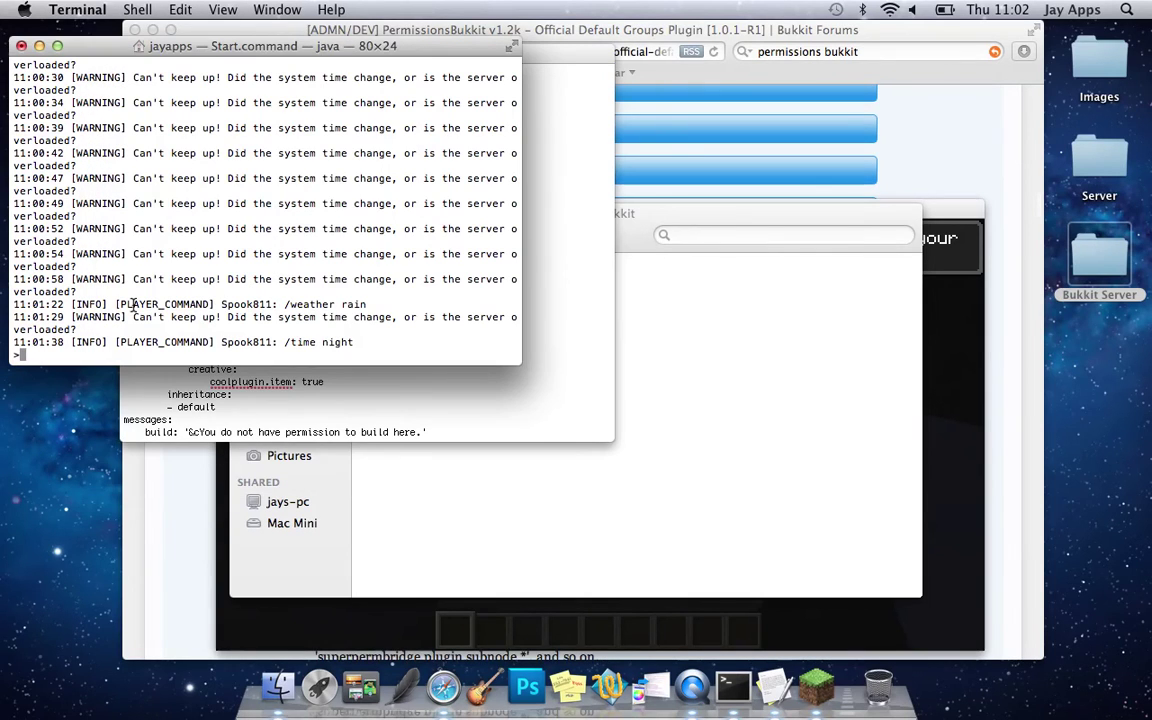
text(re)
click(477, 374)
key(cmd+s)
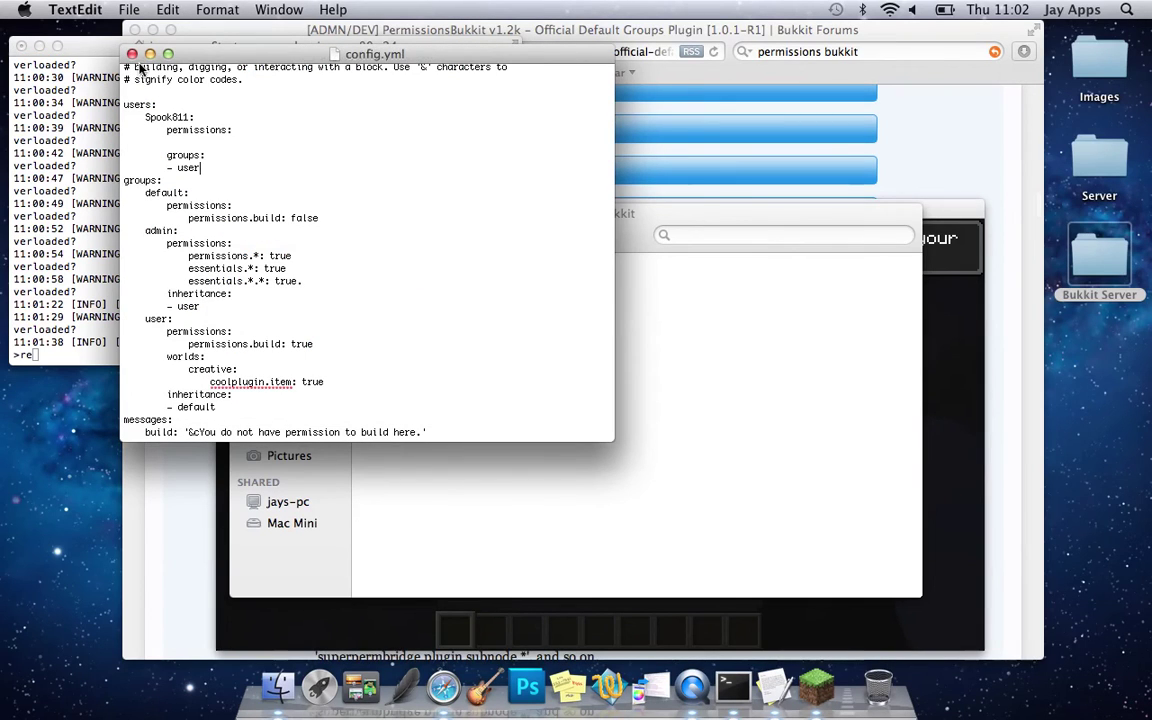
- Close config.yml, run reload in the server console, and return to Minecraft
click(131, 53)
click(270, 240)
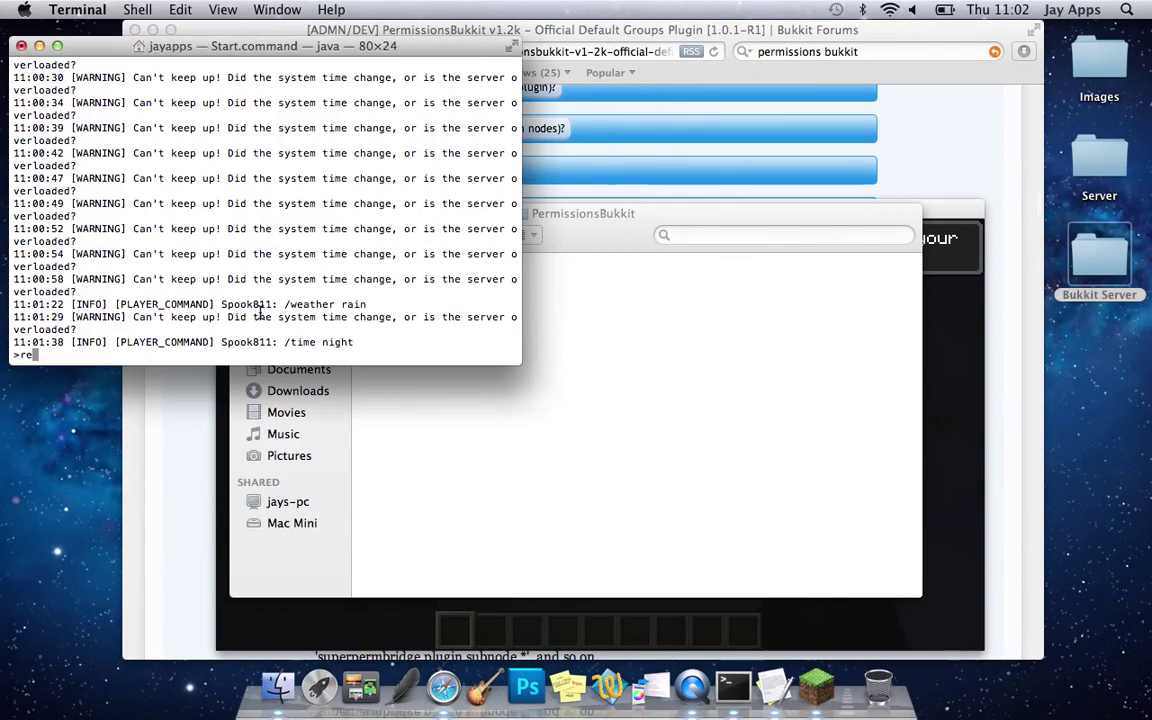
text(load)
key(Return)
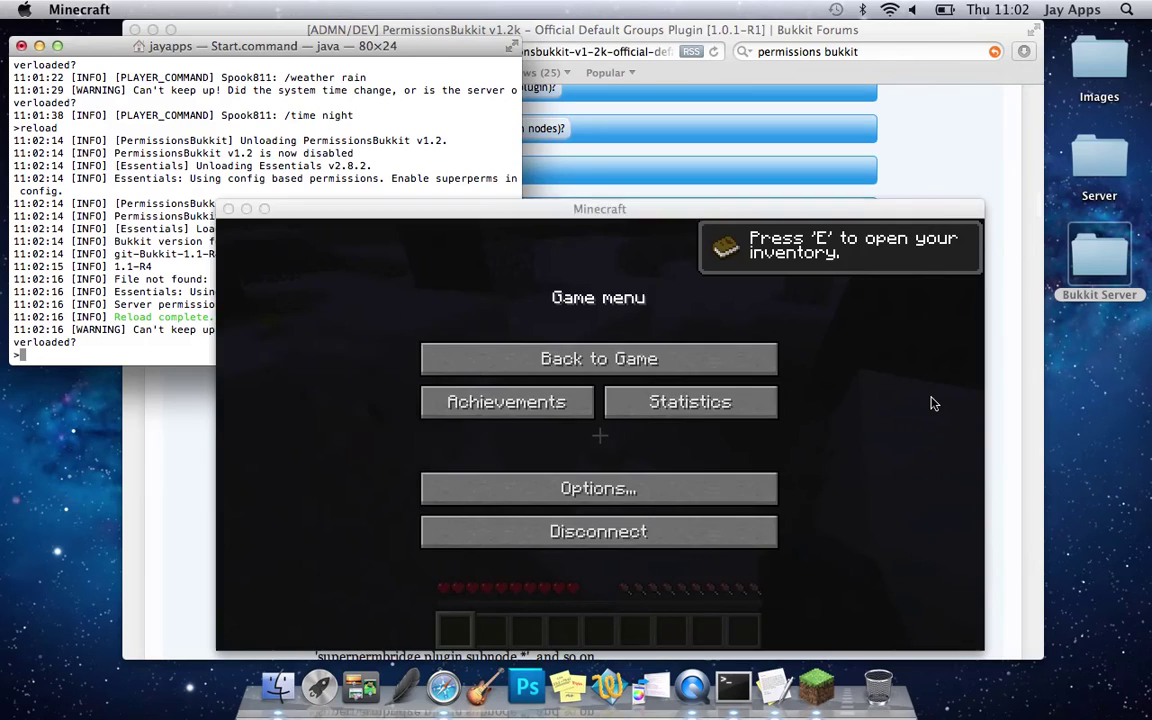
click(933, 404)
- Resume the game and try /time day and /st to test the user group's access
click(694, 360)
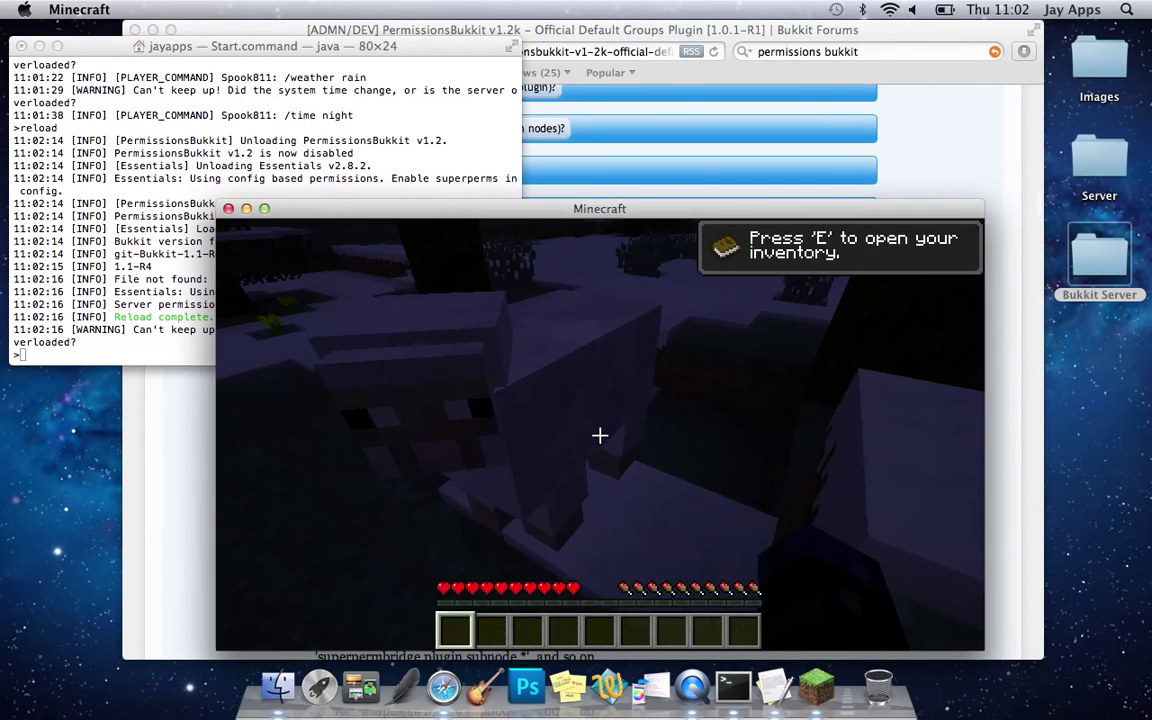
key(slash)
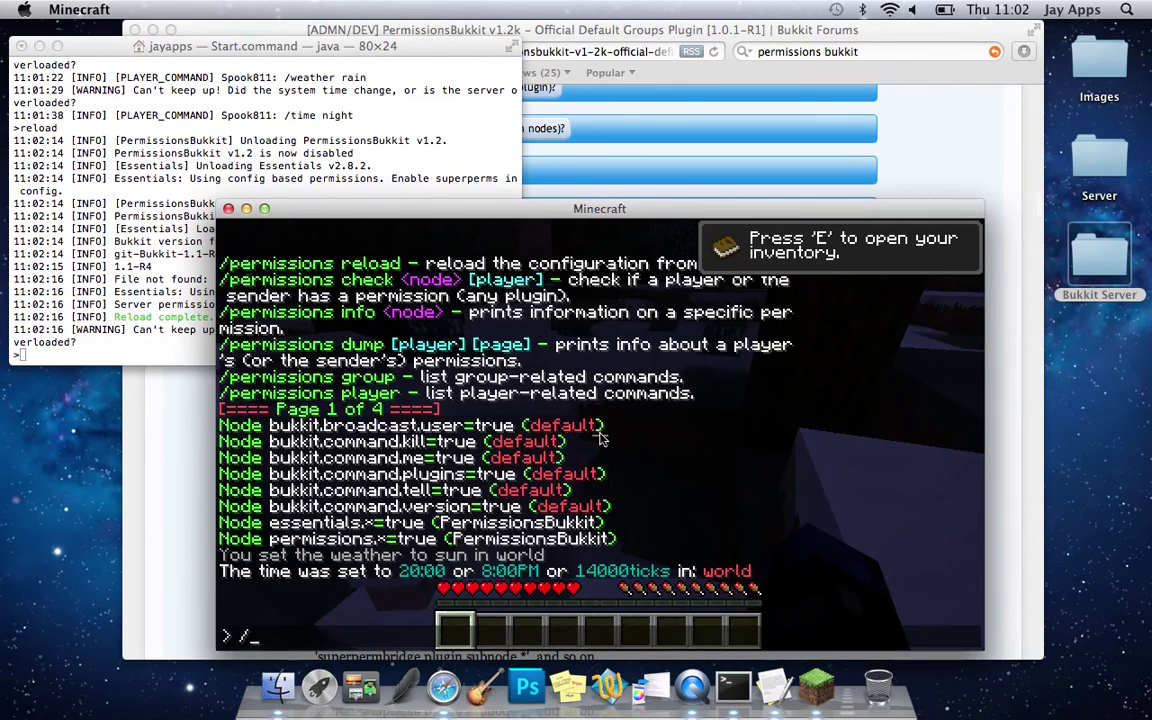
text(time day)
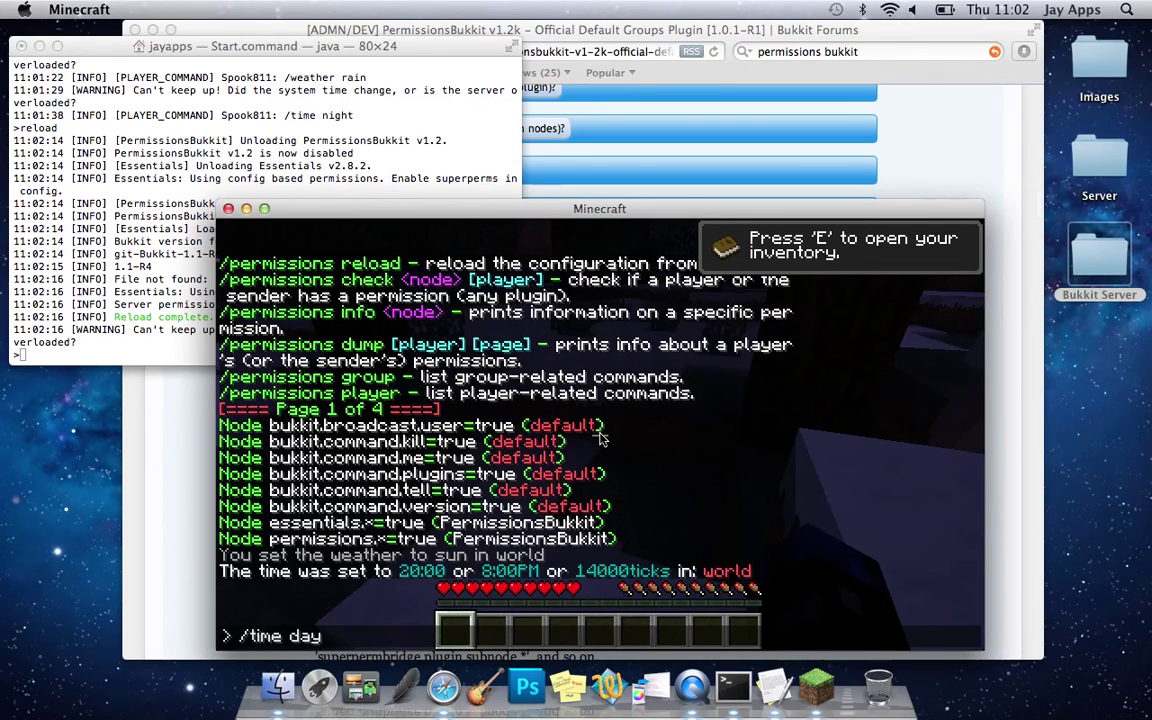
key(Return)
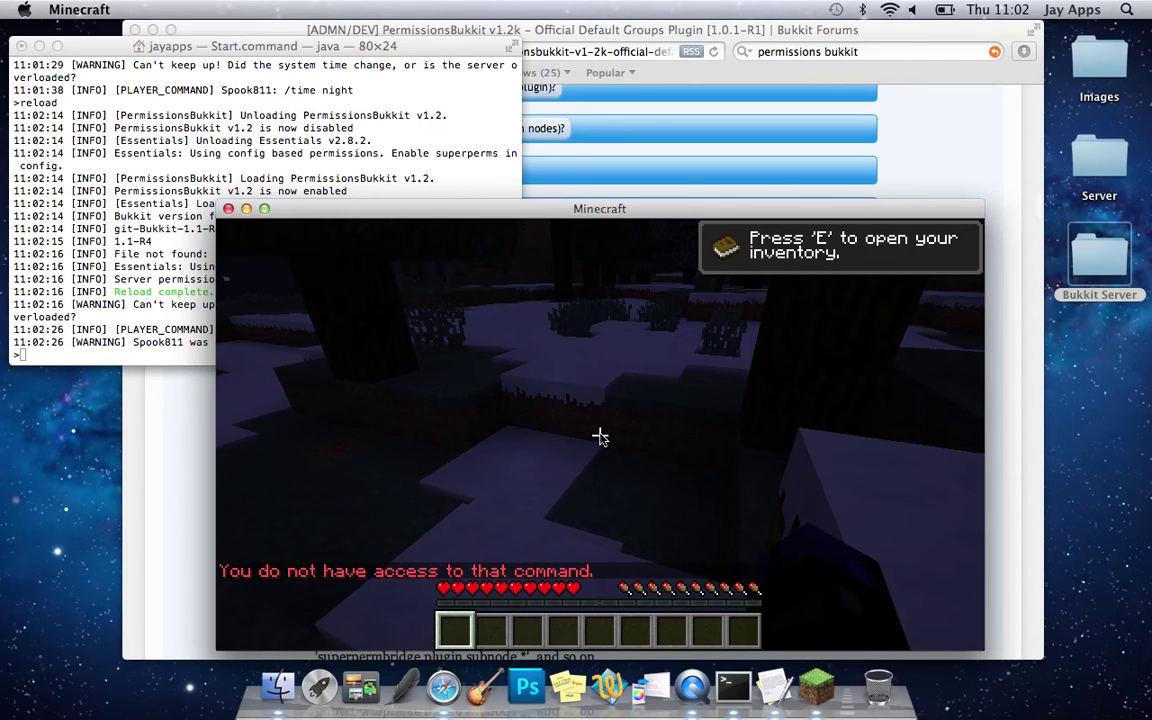
key(slash)
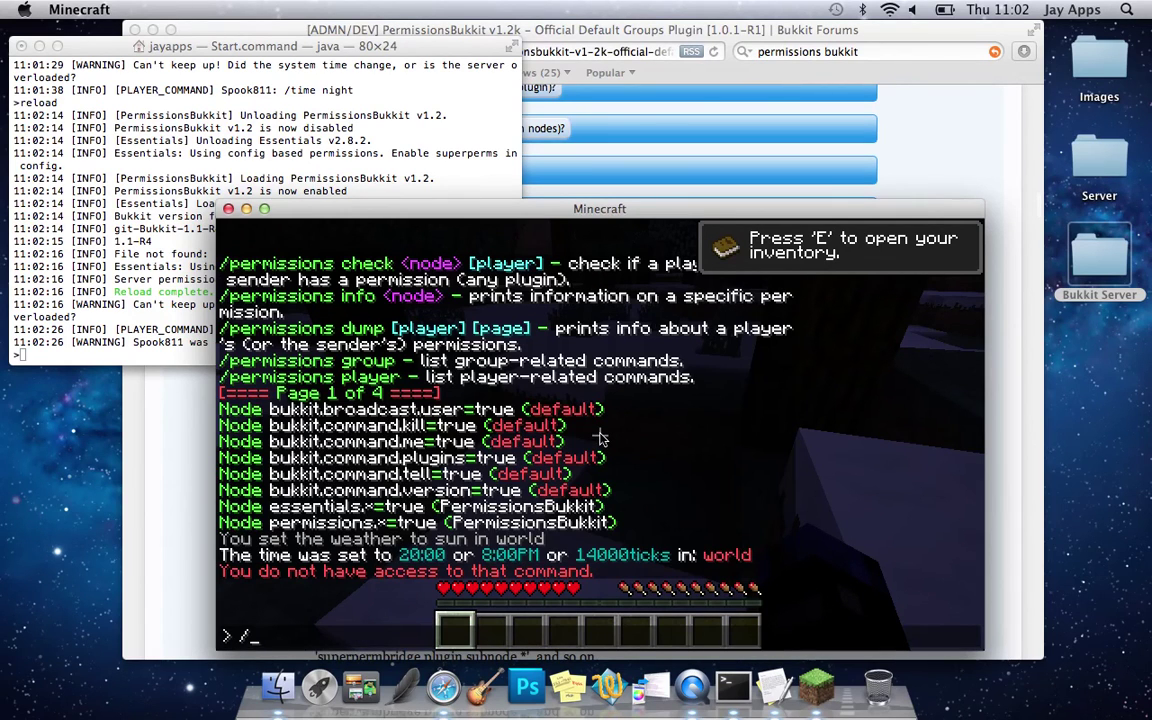
text(st)
key(Return)
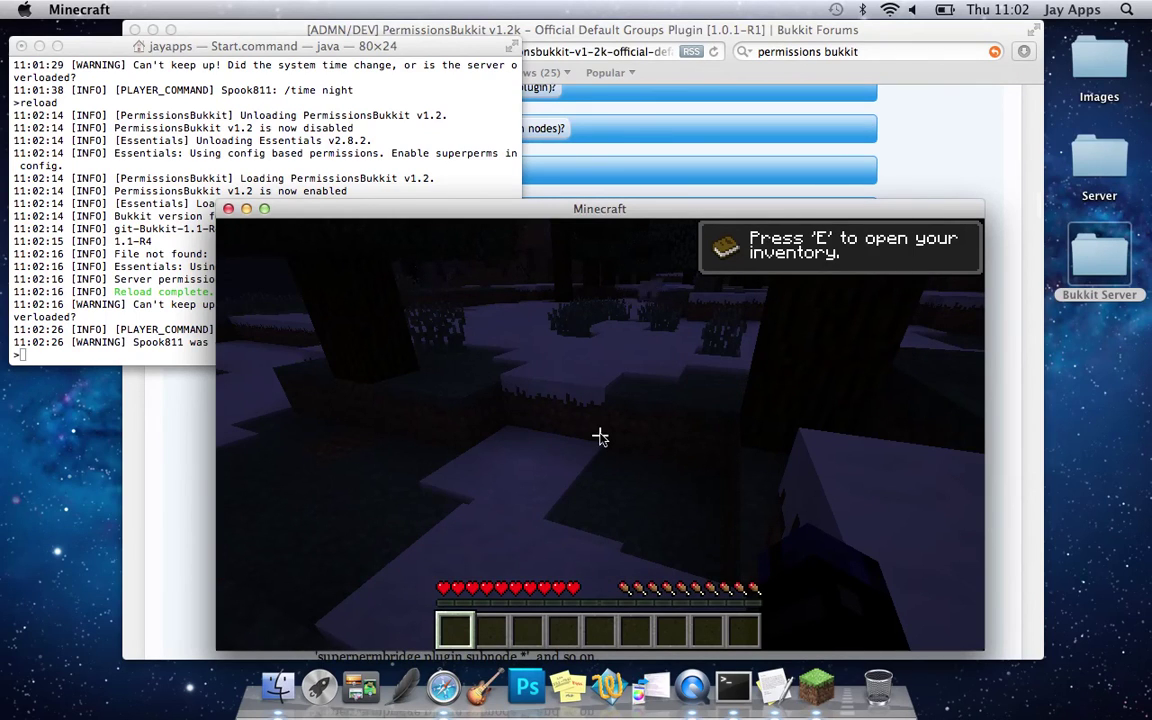
- Disconnect from the server and quit Minecraft
key(Escape)
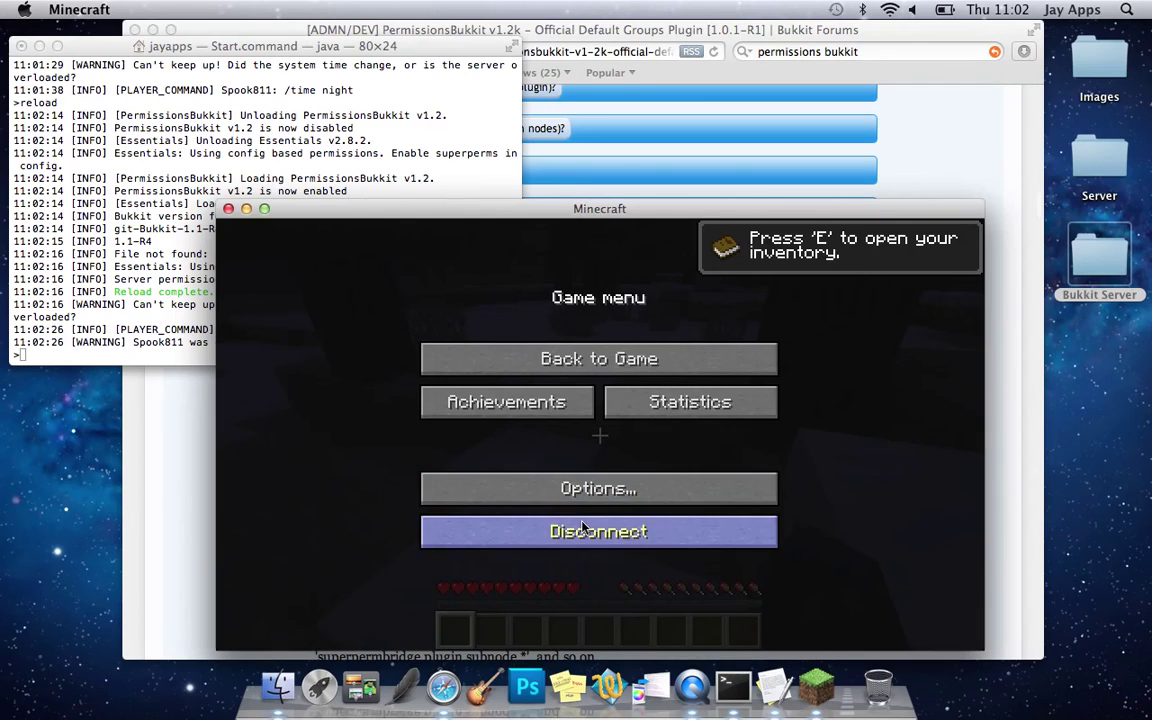
click(589, 529)
click(228, 208)
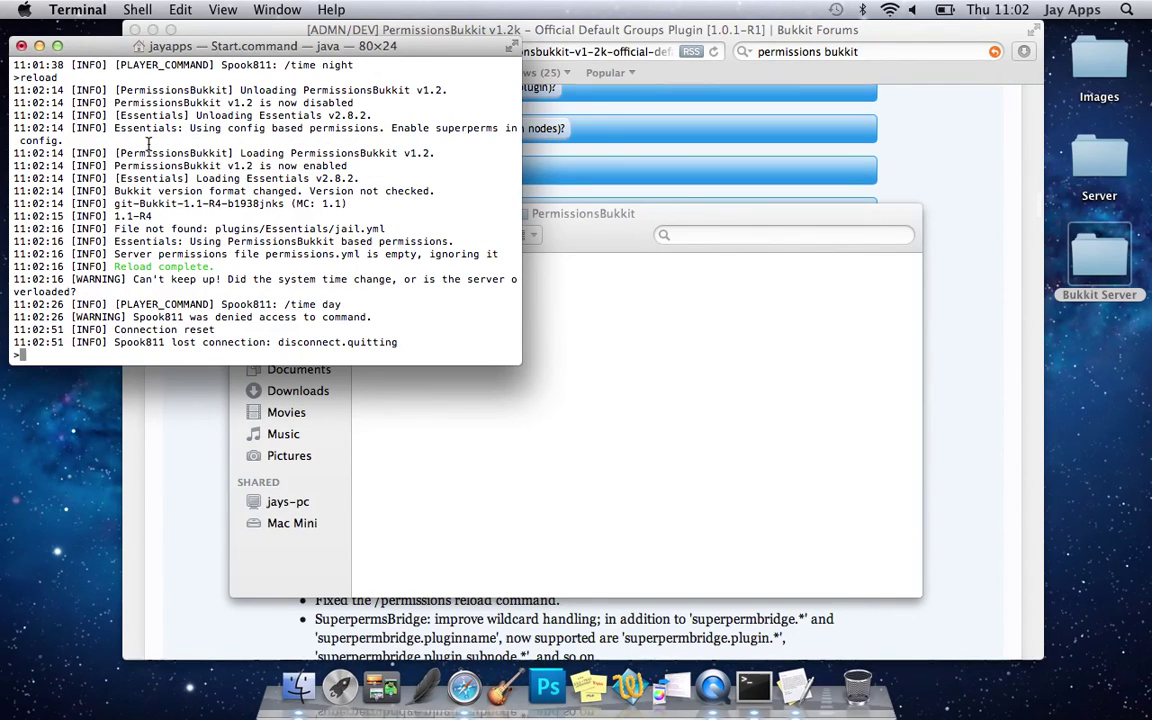
- Stop the Bukkit server with 'stop' and close its Terminal window
text(stop)
key(Return)
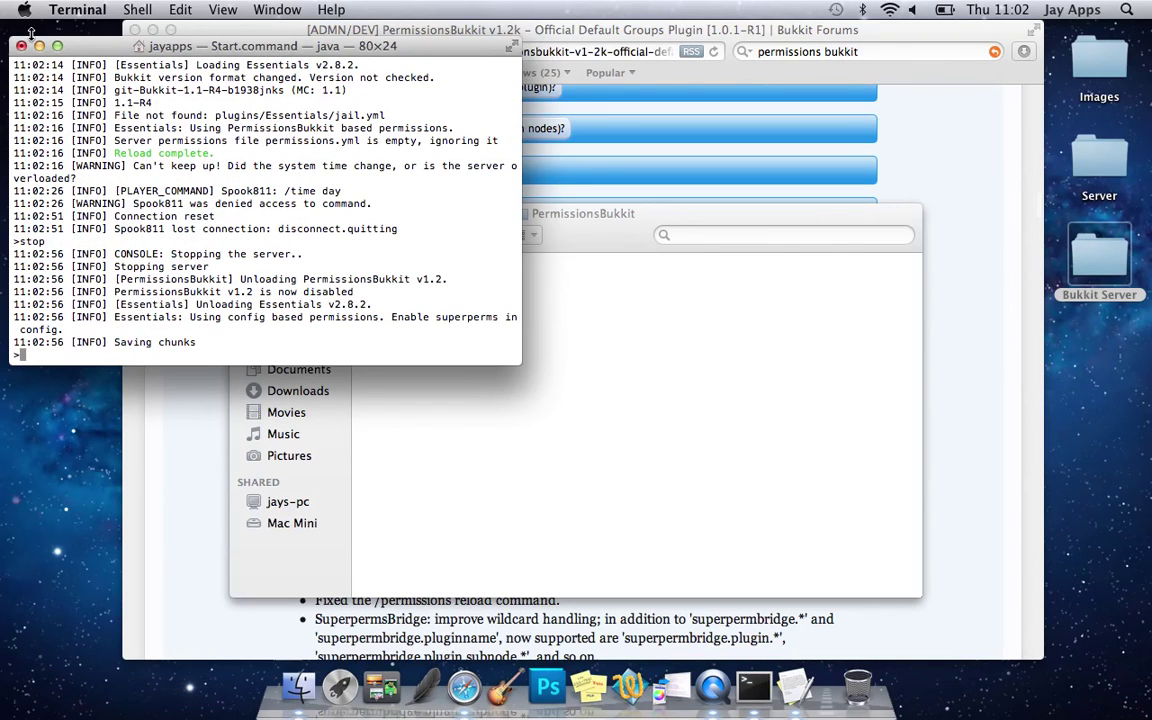
click(21, 46)
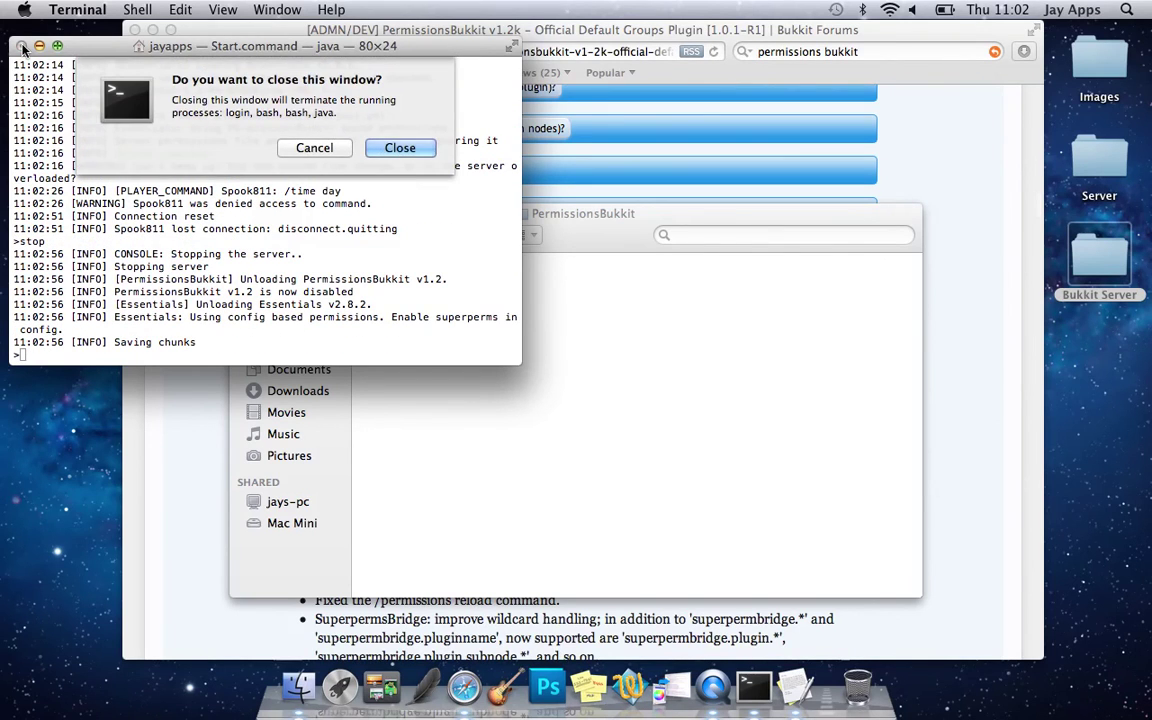
key(Return)
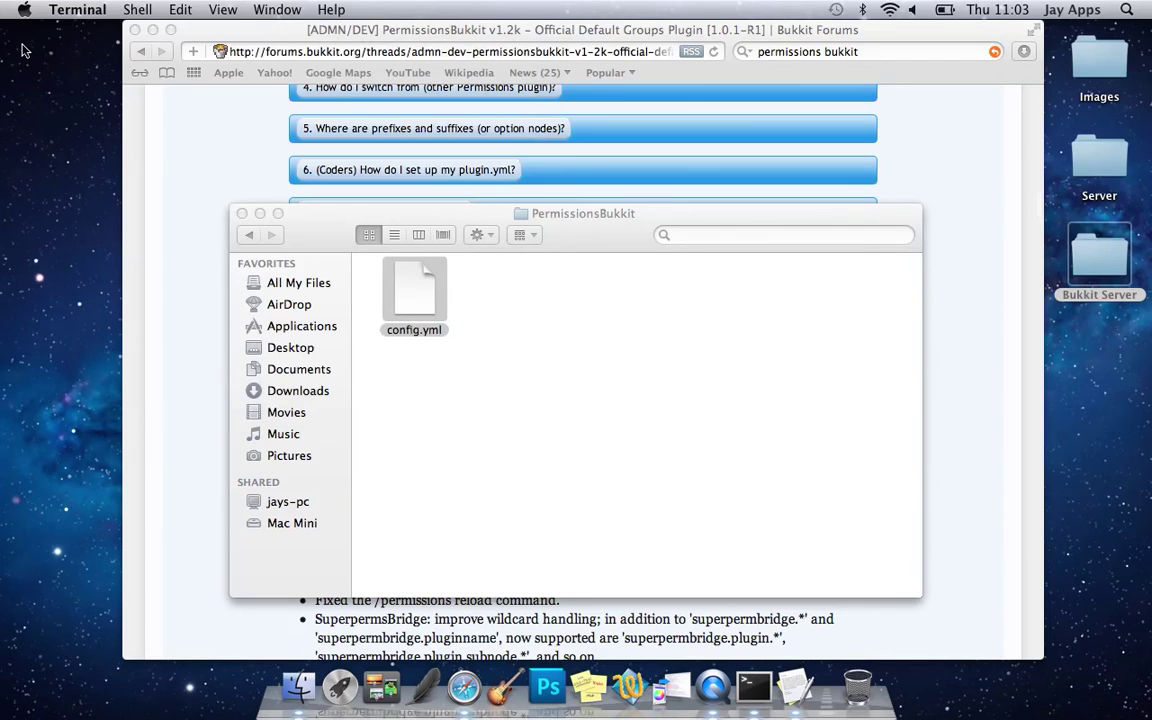